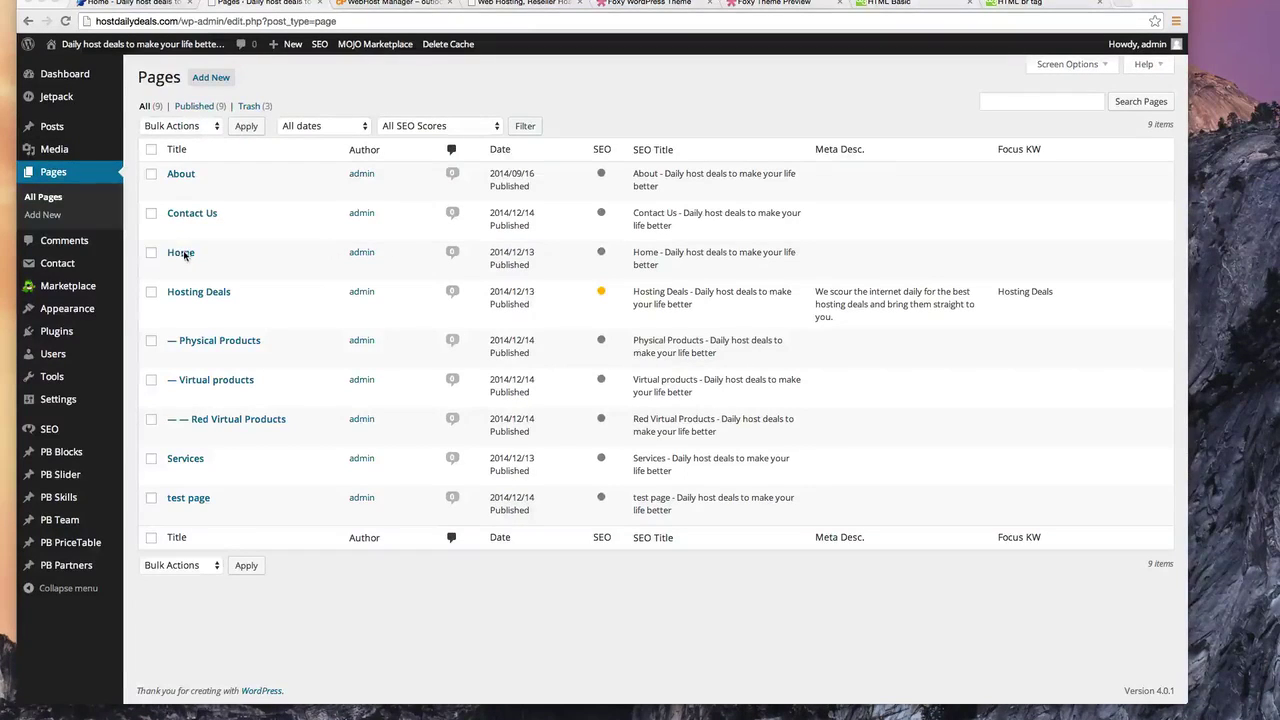
Open the Home page for editing and make the word "site" in the first line bold and italic.
{"action": "mouse_move", "coordinate": [180, 258]}
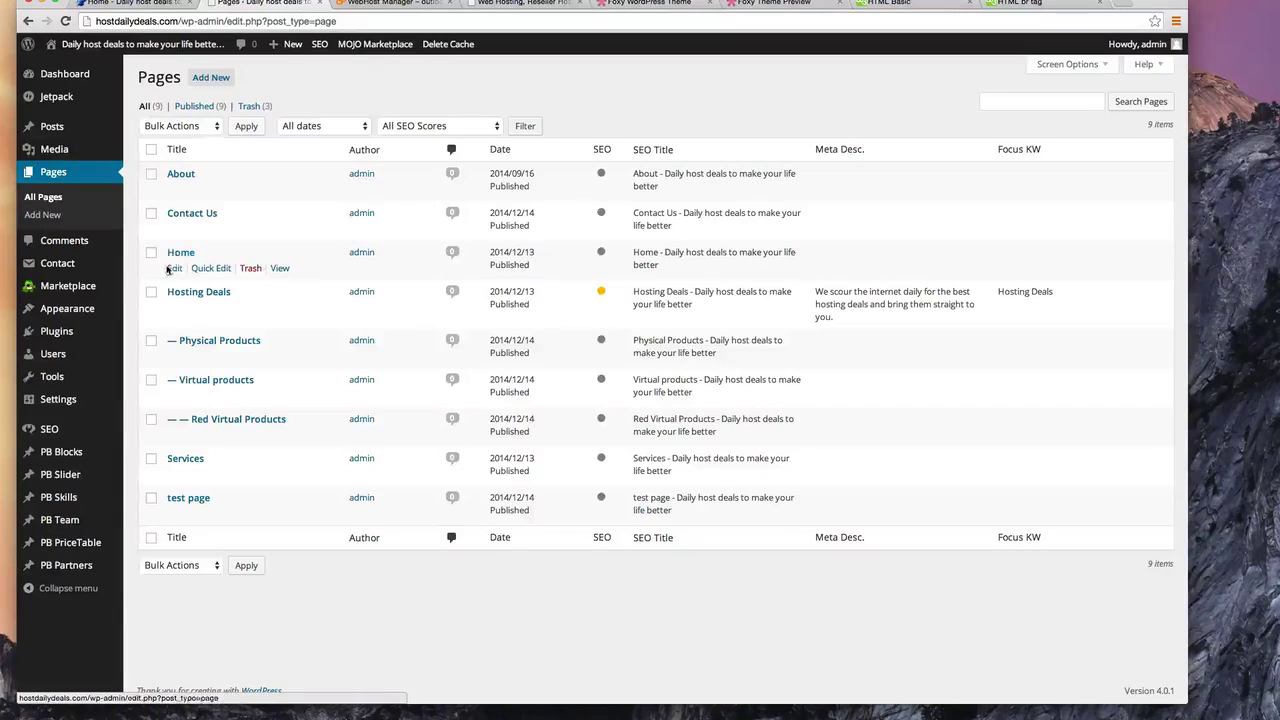
{"action": "left_click", "coordinate": [172, 268]}
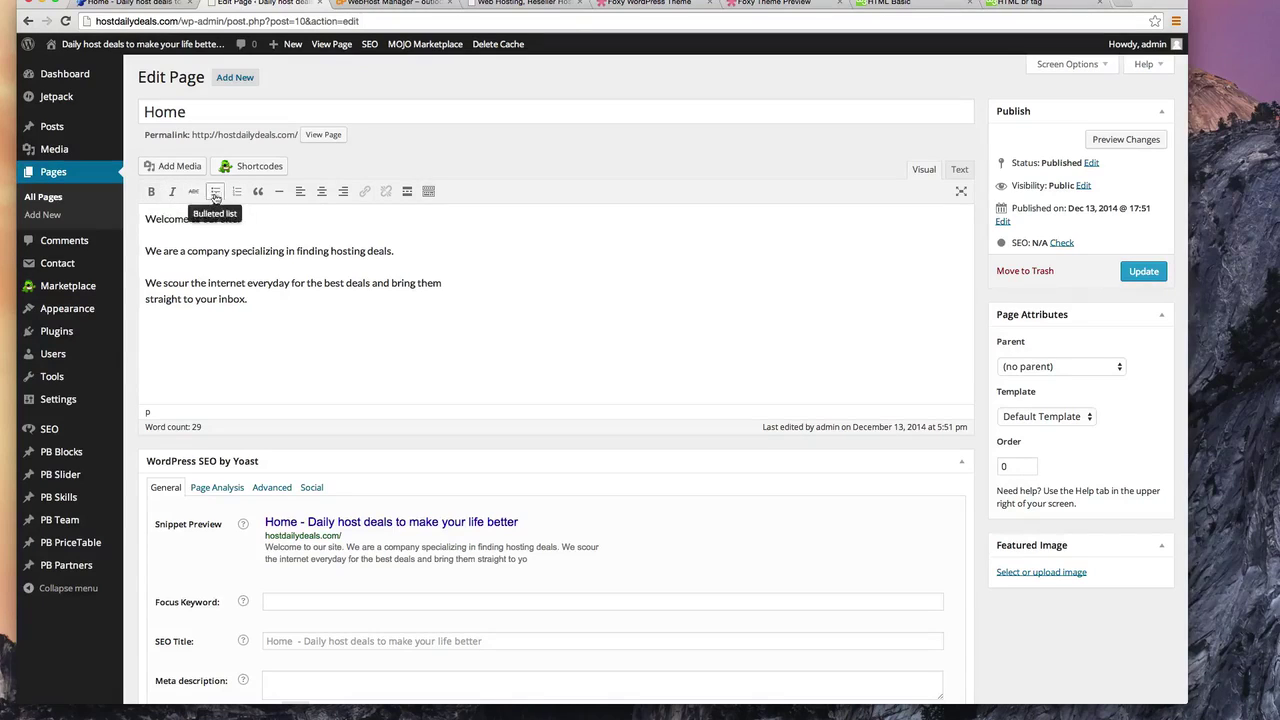
{"action": "double_click", "coordinate": [228, 219]}
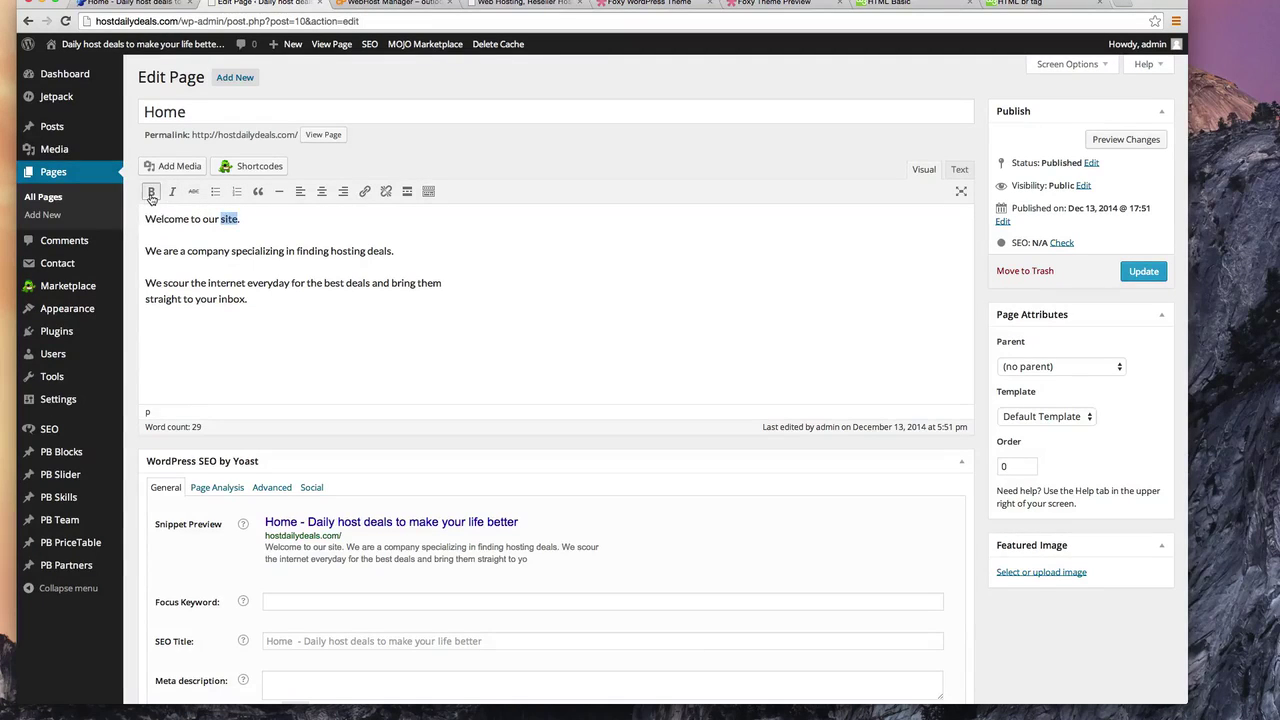
{"action": "left_click", "coordinate": [151, 196]}
{"action": "left_click", "coordinate": [172, 197]}
{"action": "left_click", "coordinate": [323, 245]}
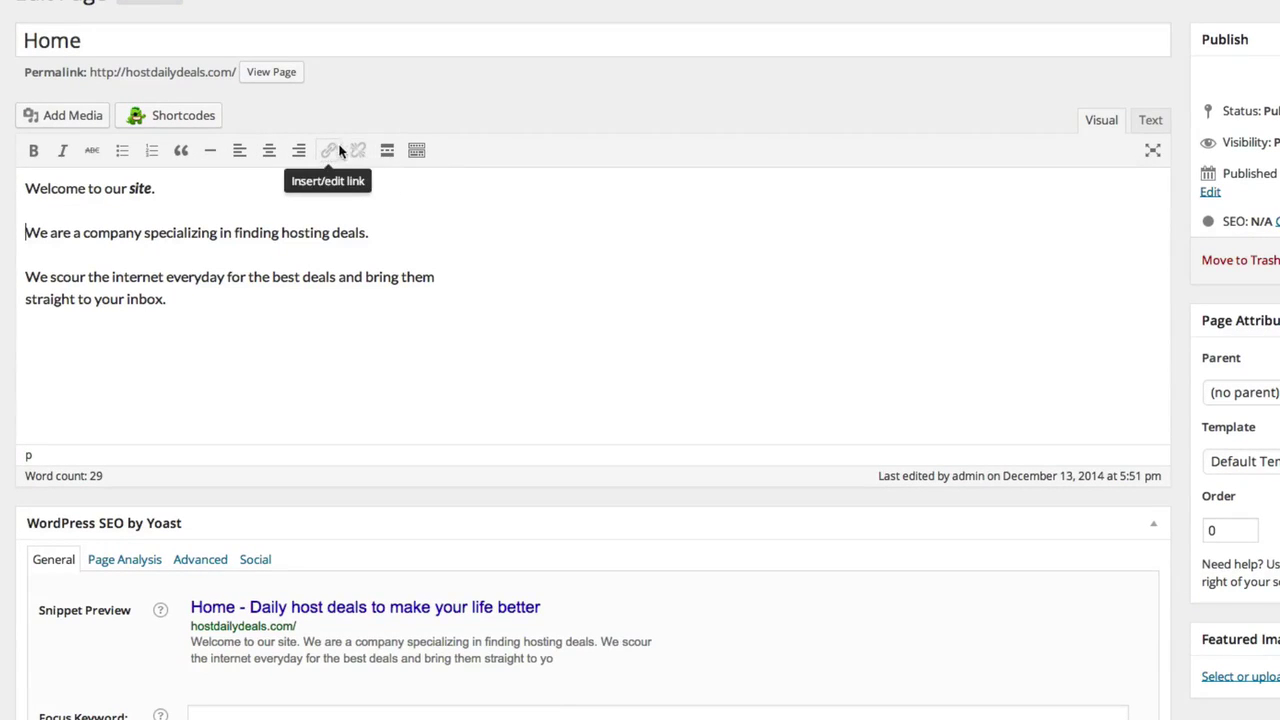
Expand the formatting toolbar and compare the page content in the visual and HTML text views.
{"action": "left_click", "coordinate": [417, 153]}
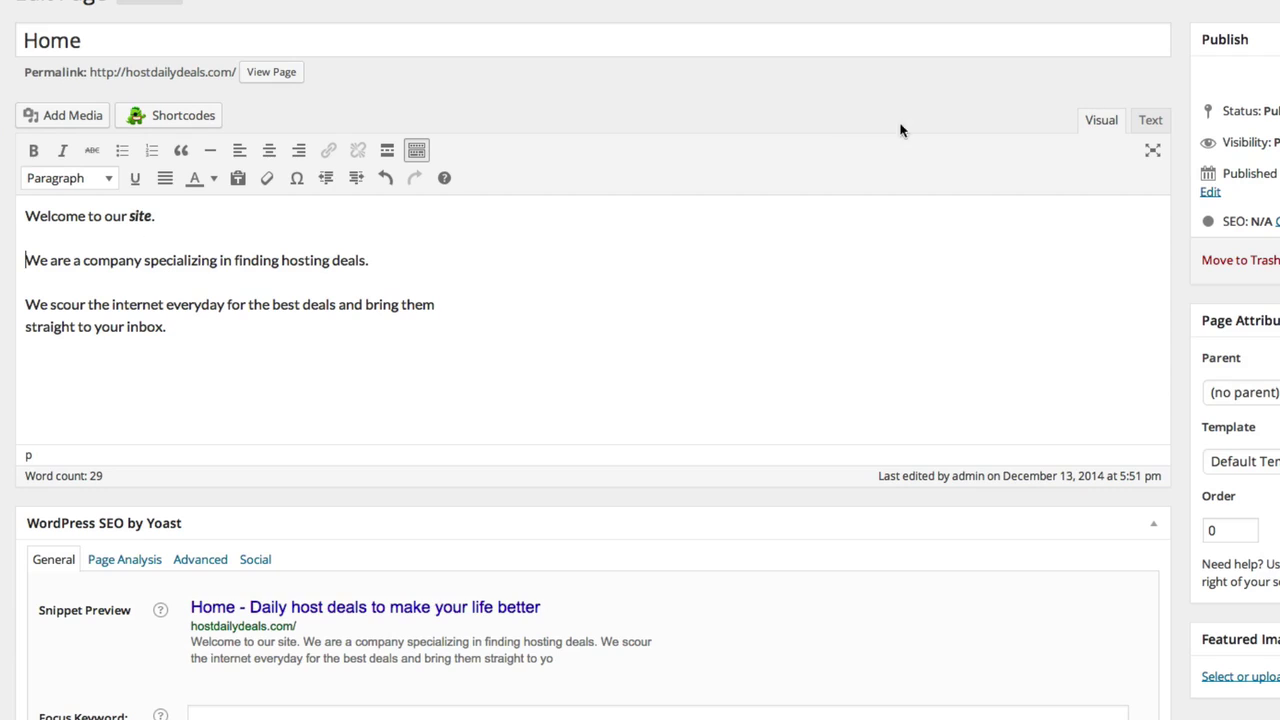
{"action": "left_click", "coordinate": [1148, 121]}
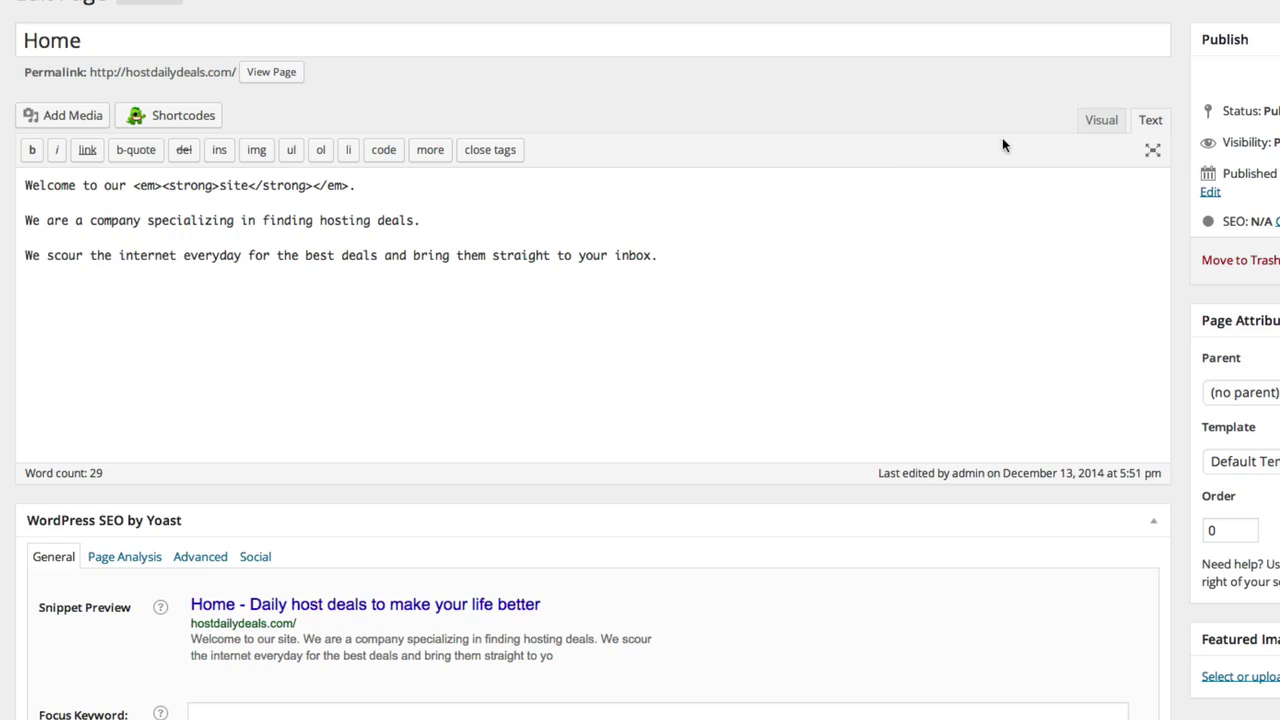
{"action": "left_click", "coordinate": [1100, 125]}
{"action": "left_click_drag", "start_coordinate": [234, 240], "coordinate": [92, 240]}
{"action": "left_click", "coordinate": [220, 326]}
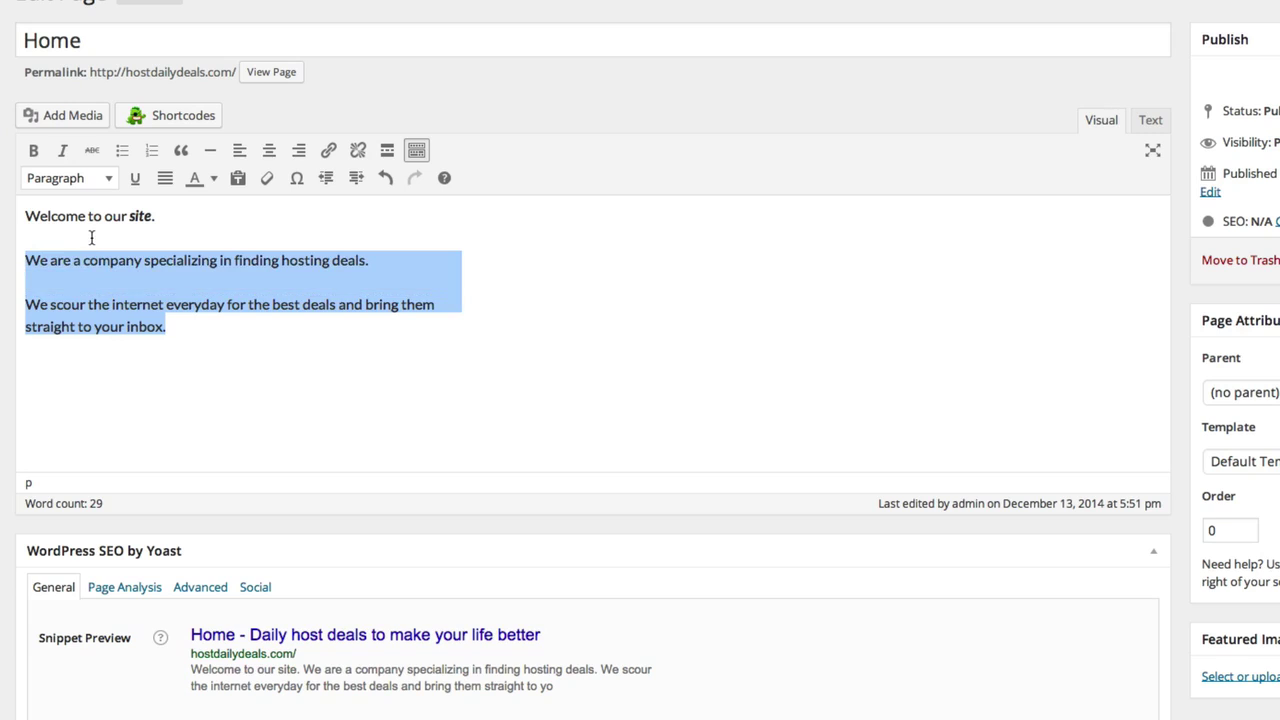
{"action": "left_click", "coordinate": [1152, 120]}
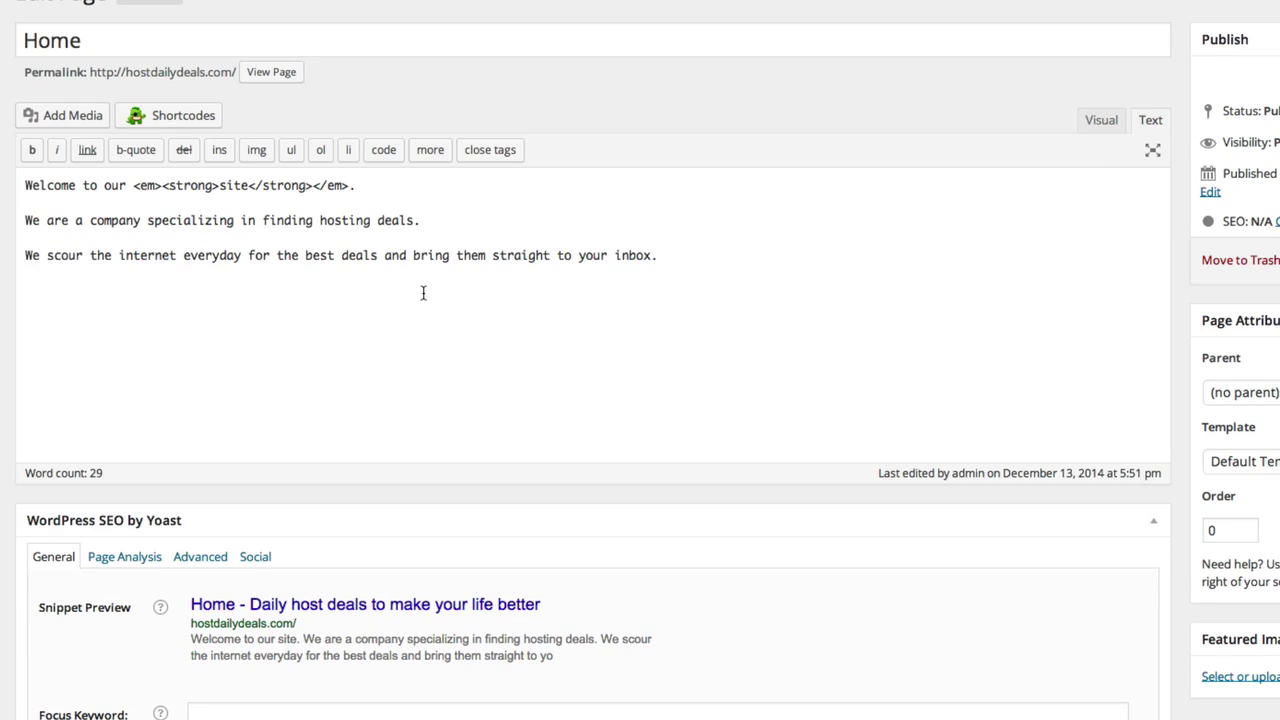
{"action": "left_click", "coordinate": [1112, 121]}
{"action": "left_click", "coordinate": [1150, 120]}
{"action": "left_click", "coordinate": [1088, 126]}
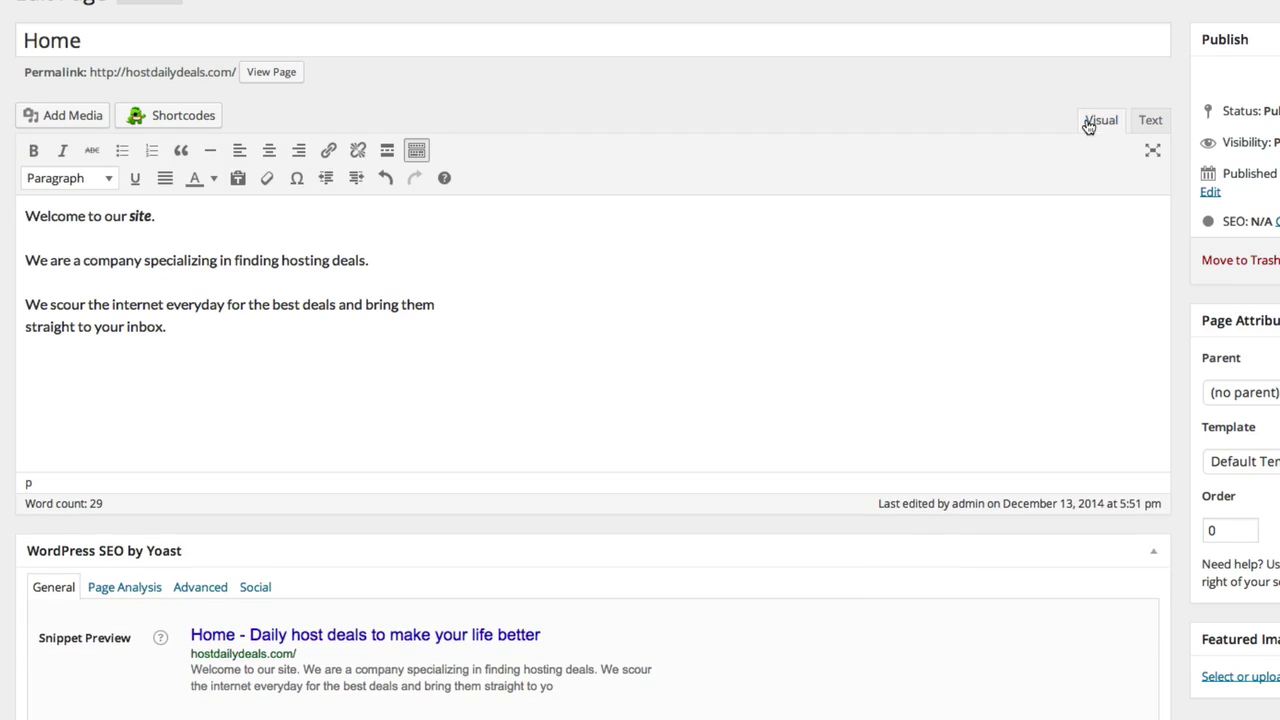
{"action": "left_click", "coordinate": [1149, 120]}
{"action": "left_click", "coordinate": [1103, 124]}
{"action": "left_click", "coordinate": [1145, 119]}
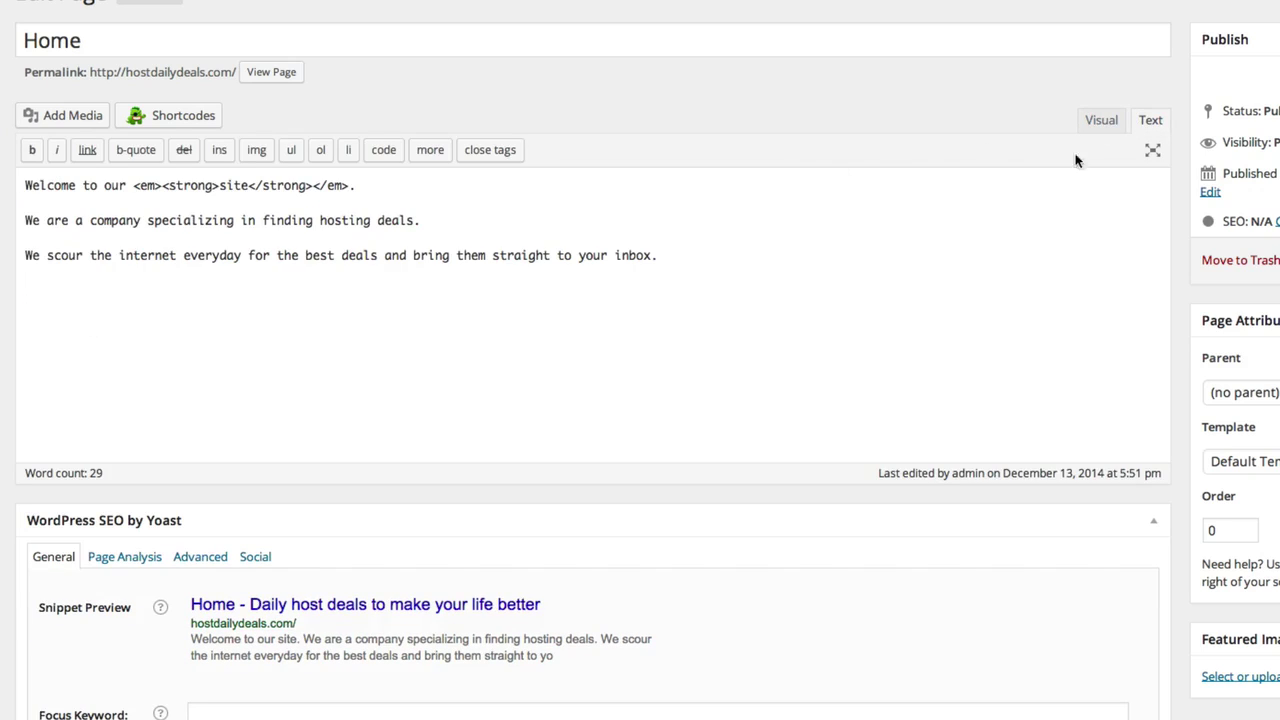
Examine the em and strong tags around "site" in the HTML and compare them with the visual view.
{"action": "left_click_drag", "start_coordinate": [358, 186], "coordinate": [313, 187]}
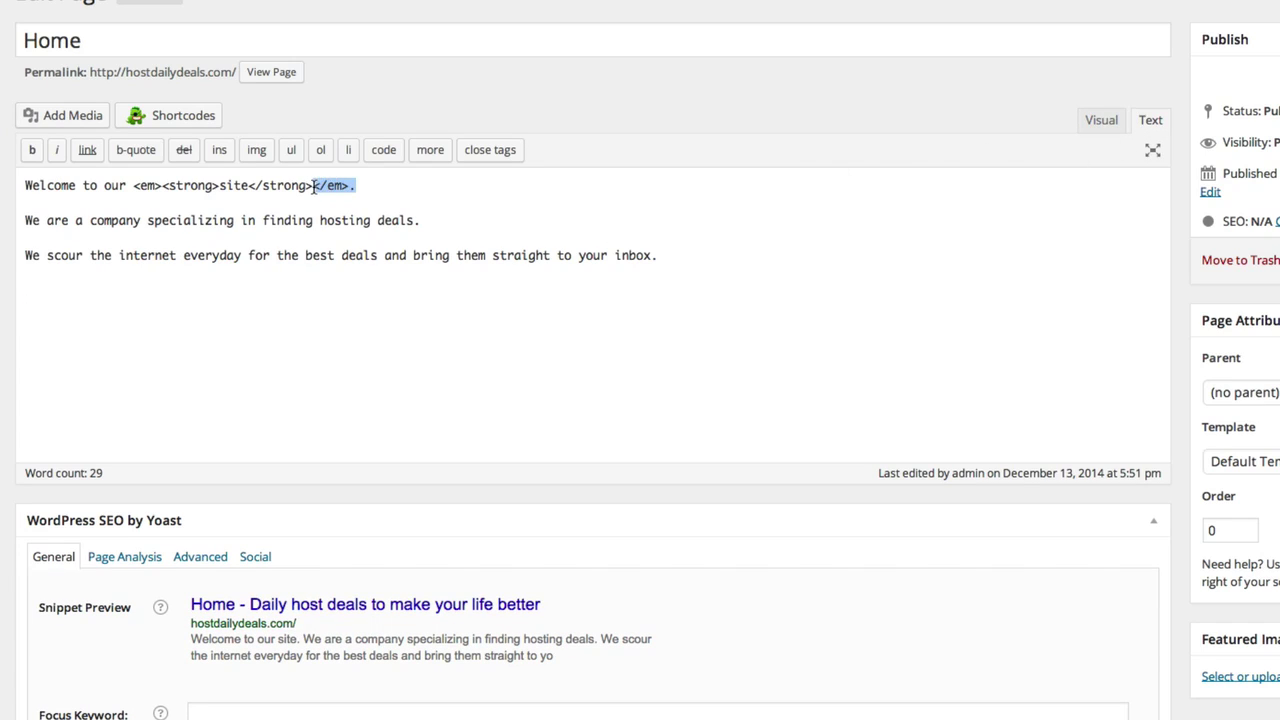
{"action": "left_click_drag", "start_coordinate": [127, 186], "coordinate": [160, 187]}
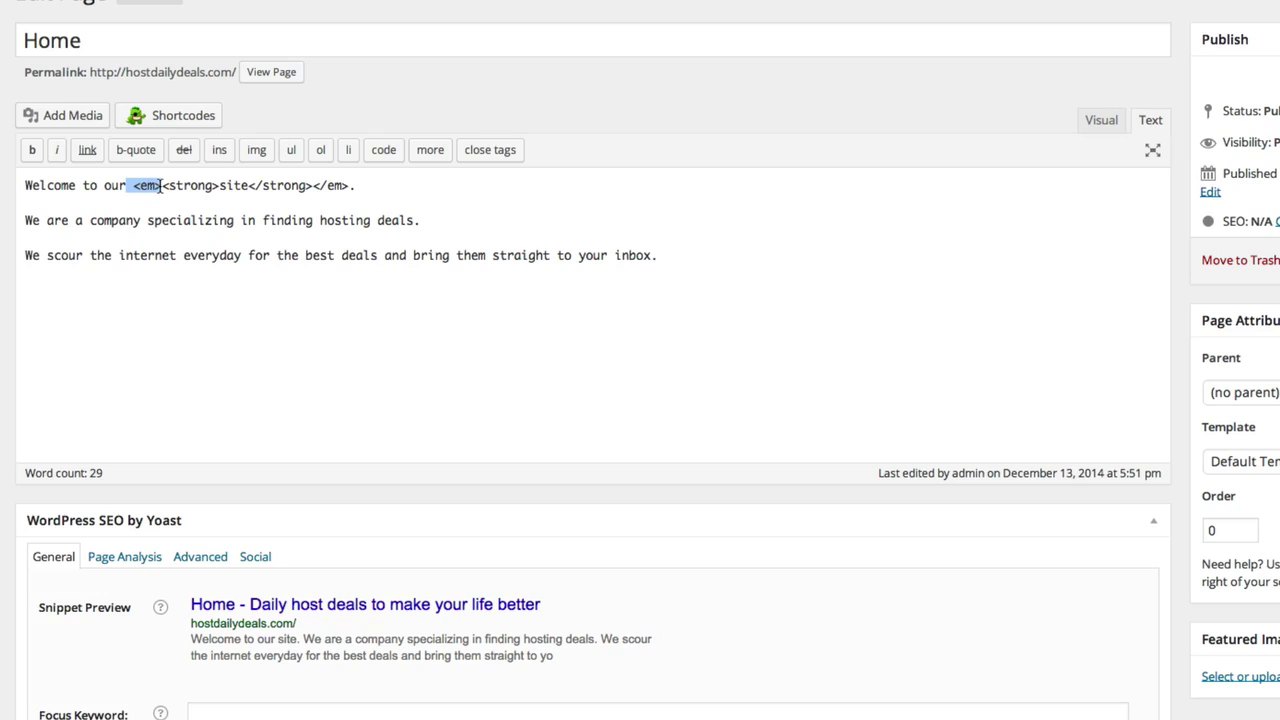
{"action": "double_click", "coordinate": [192, 185]}
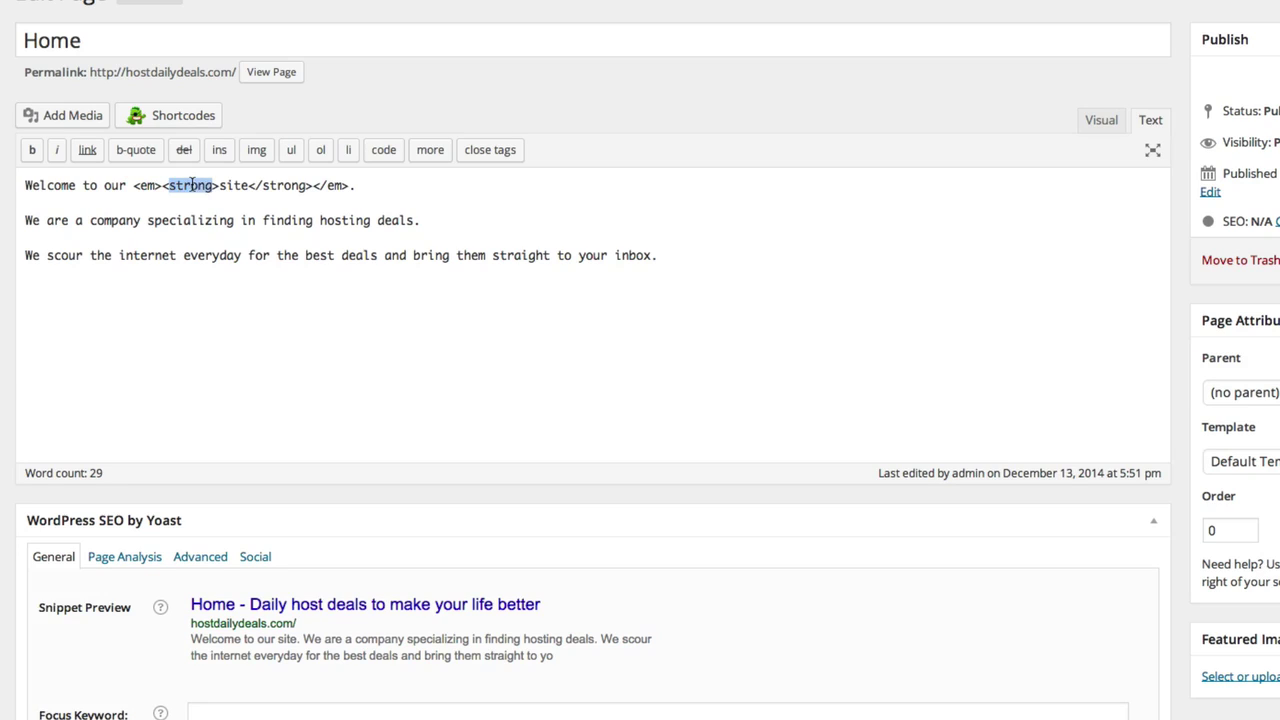
{"action": "left_click", "coordinate": [1100, 120]}
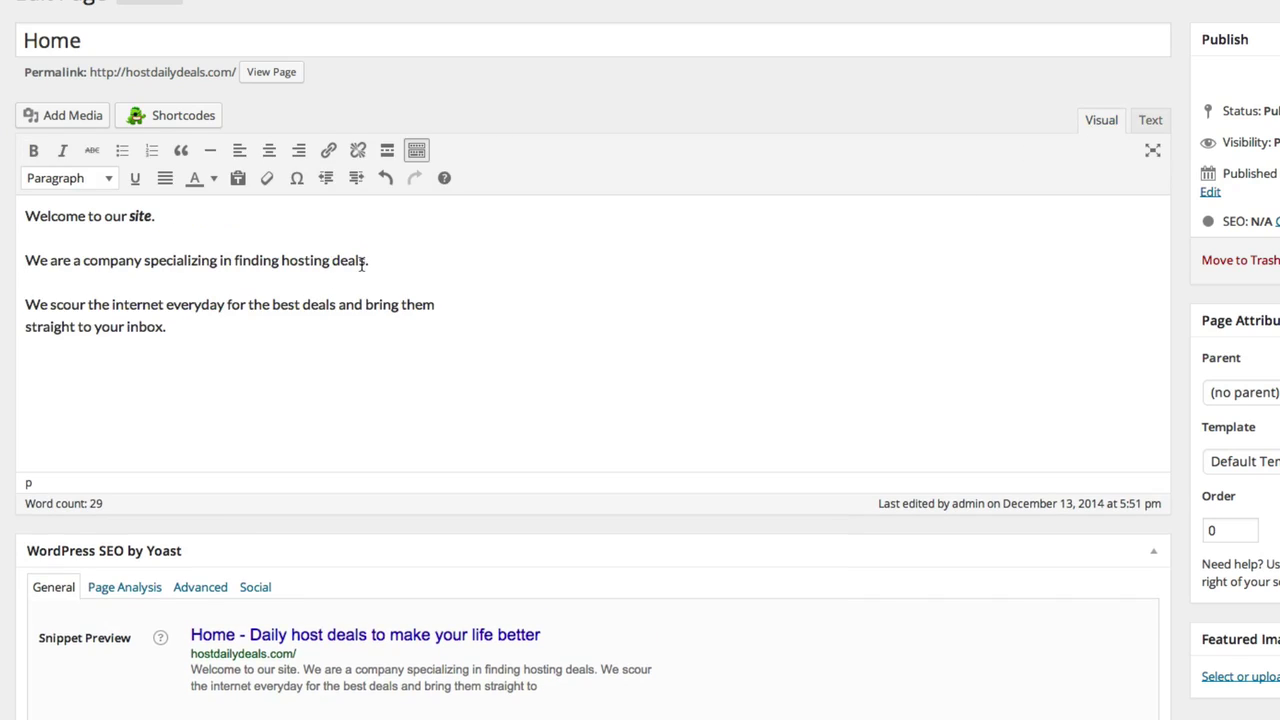
{"action": "left_click", "coordinate": [1148, 121]}
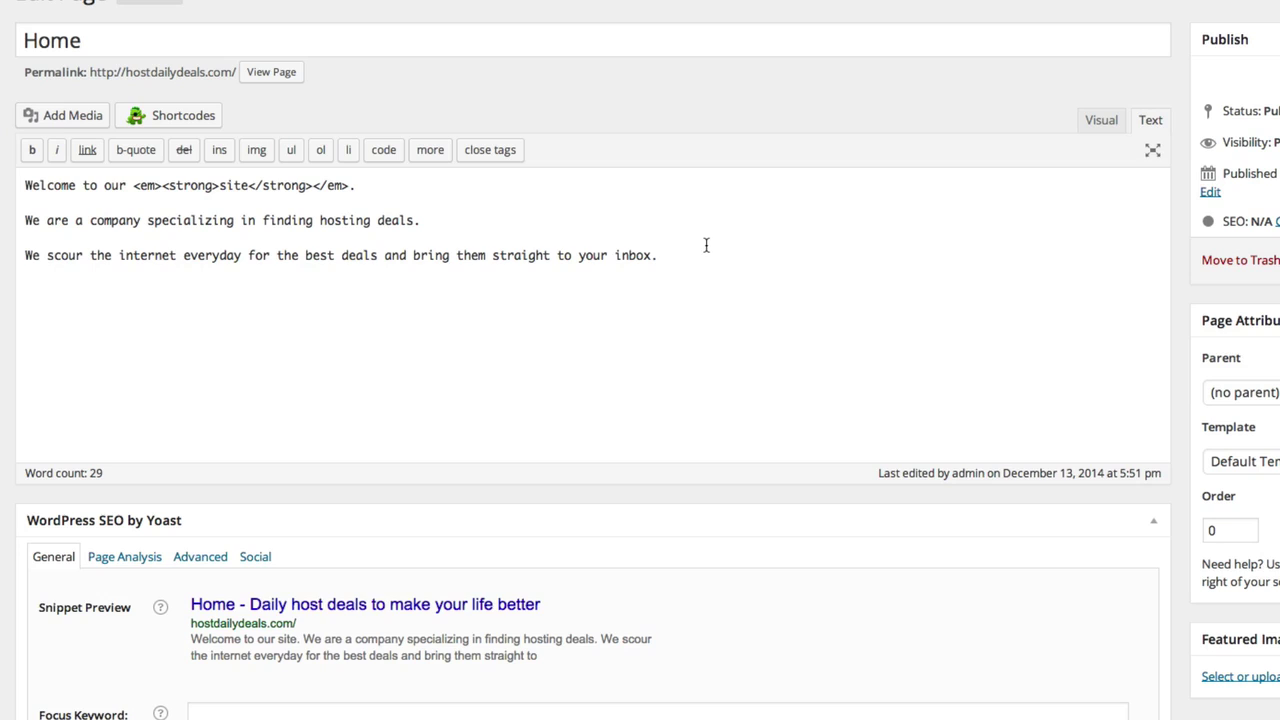
{"action": "left_click", "coordinate": [1100, 121]}
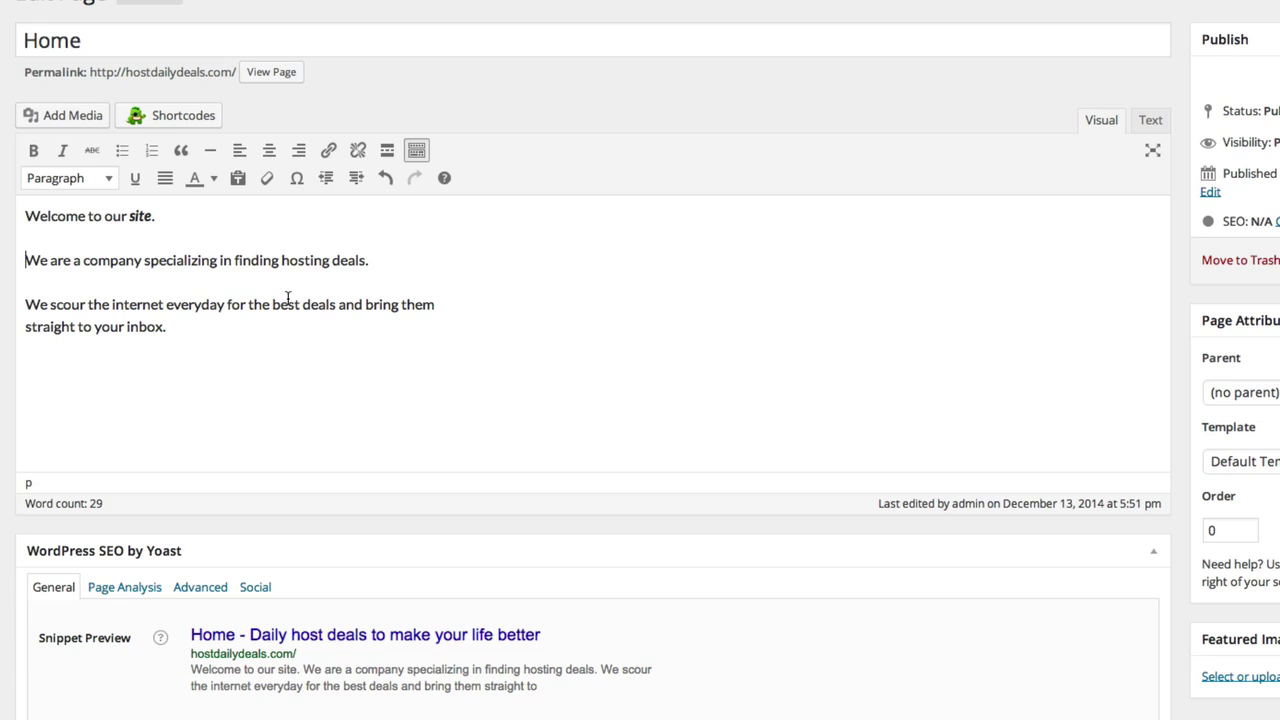
Make the word "company" in the second paragraph bold.
{"action": "left_click", "coordinate": [97, 260]}
{"action": "double_click", "coordinate": [109, 258]}
{"action": "left_click", "coordinate": [33, 151]}
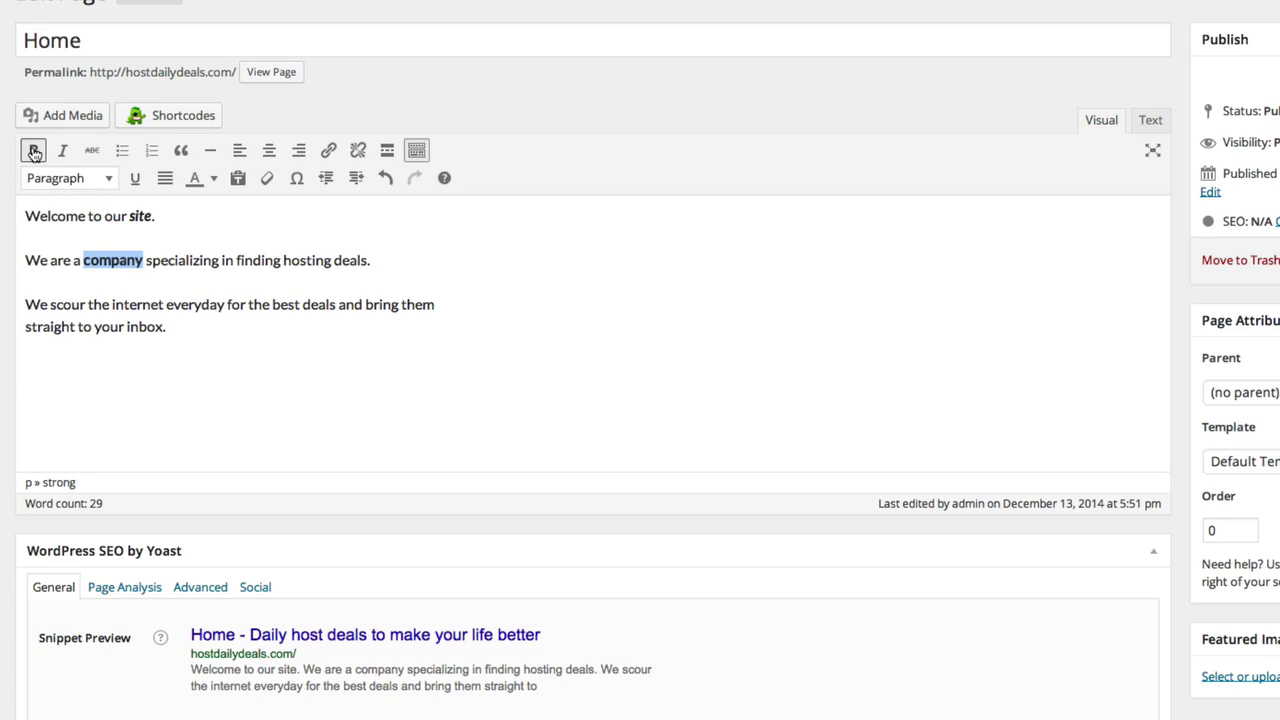
Examine the opening and closing strong tags around "company" in the HTML text view.
{"action": "left_click", "coordinate": [1150, 121]}
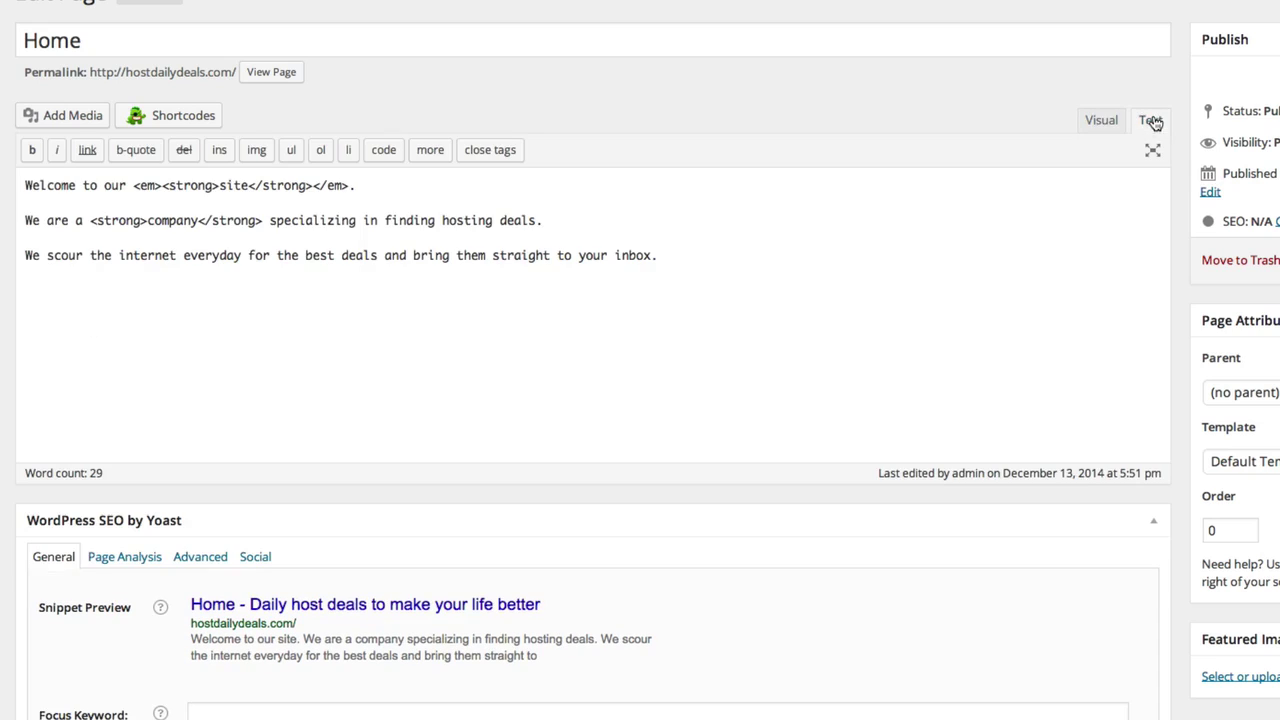
{"action": "left_click_drag", "start_coordinate": [89, 221], "coordinate": [147, 220]}
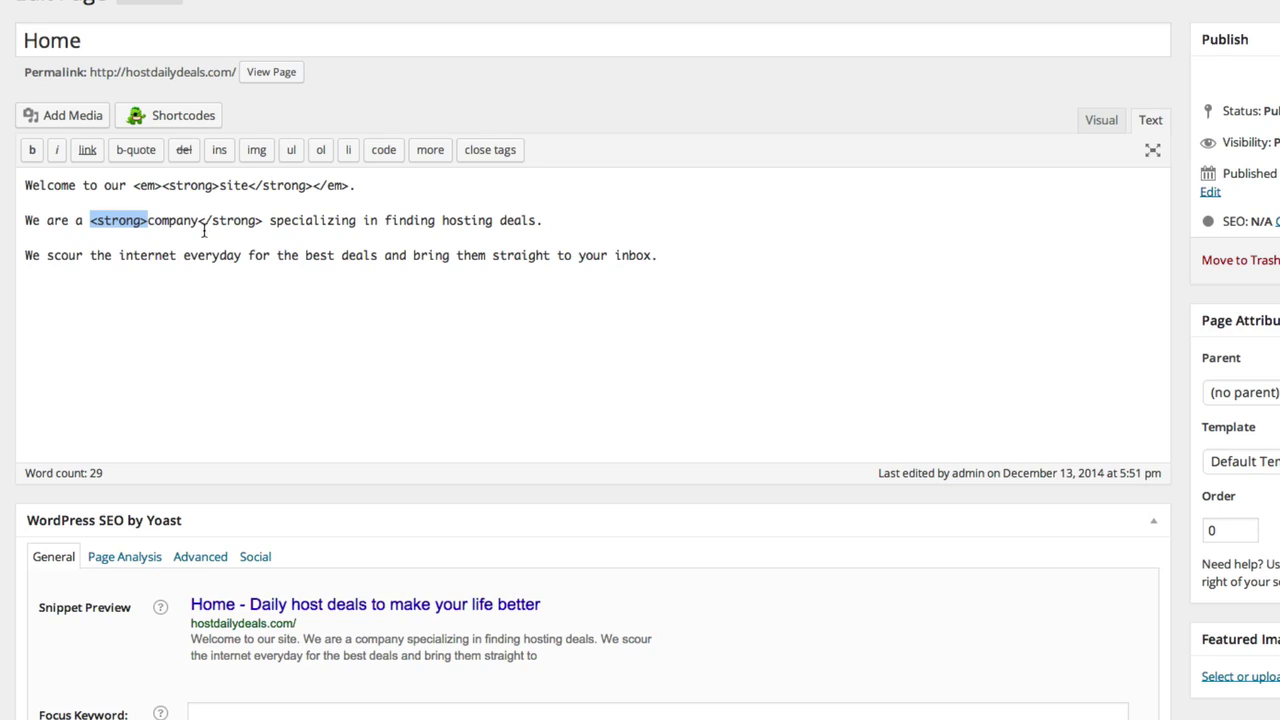
{"action": "left_click", "coordinate": [148, 220]}
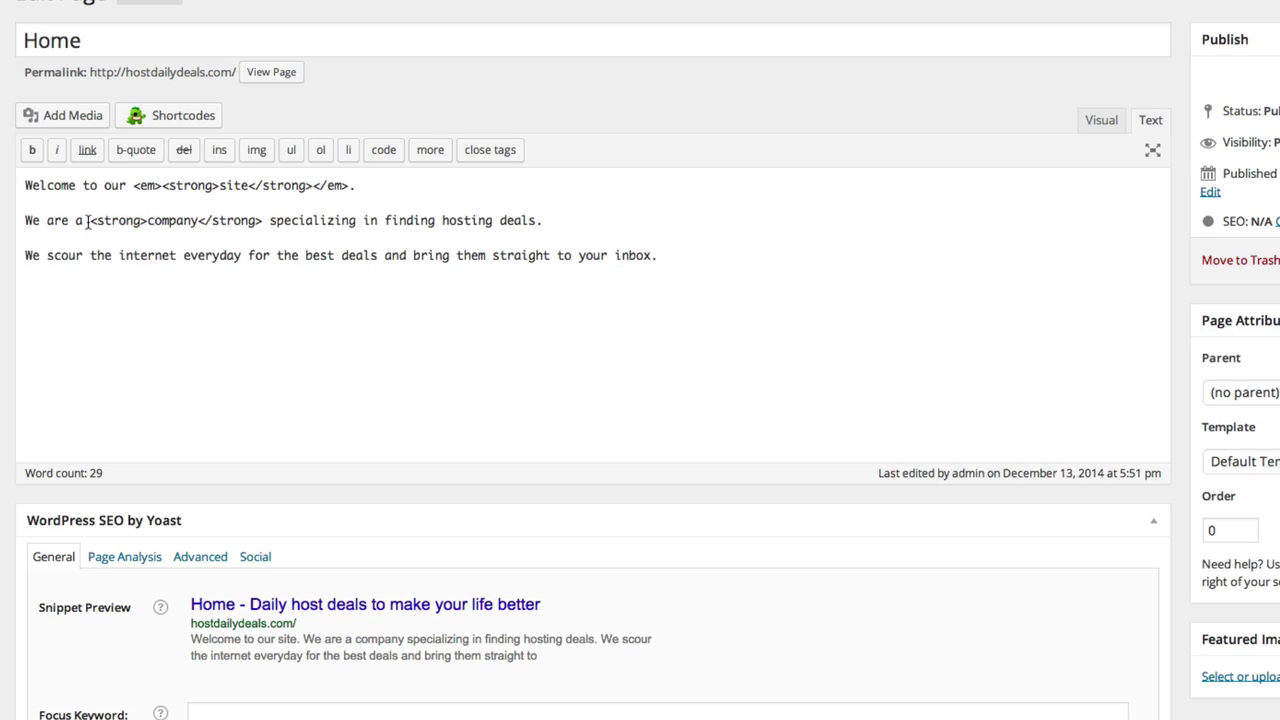
{"action": "left_click_drag", "start_coordinate": [89, 221], "coordinate": [148, 220]}
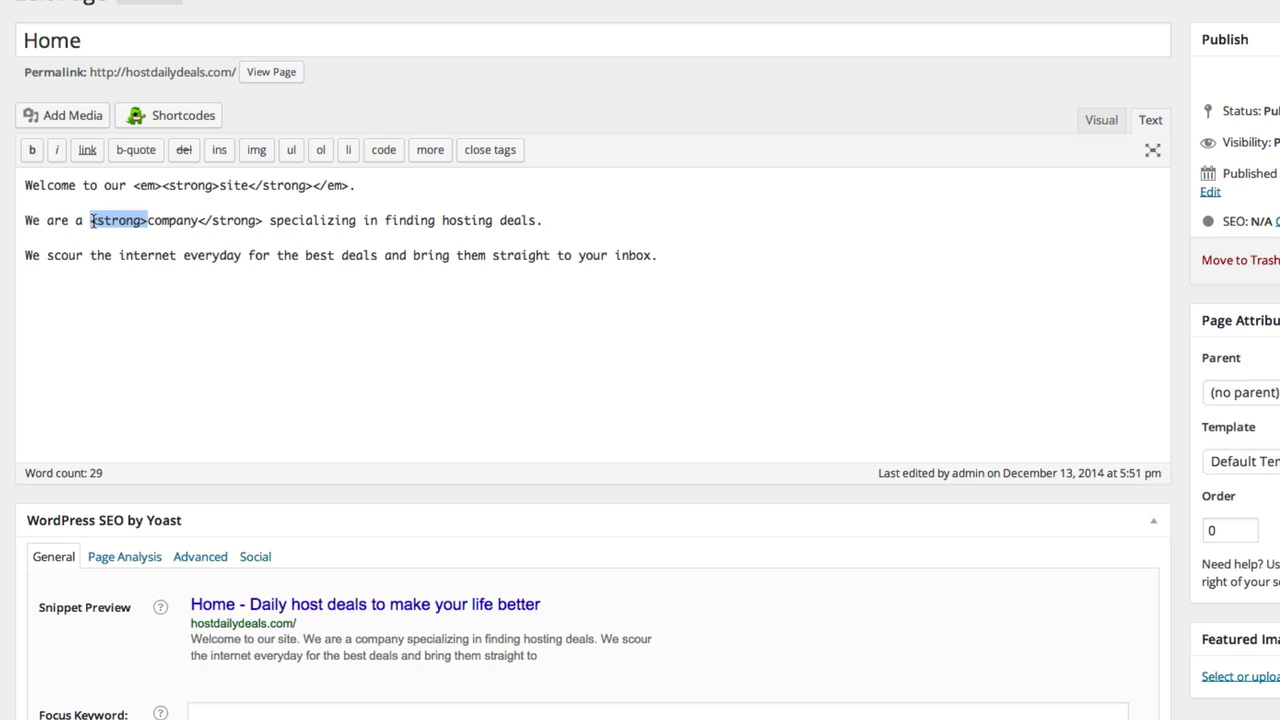
{"action": "left_click_drag", "start_coordinate": [197, 220], "coordinate": [267, 220]}
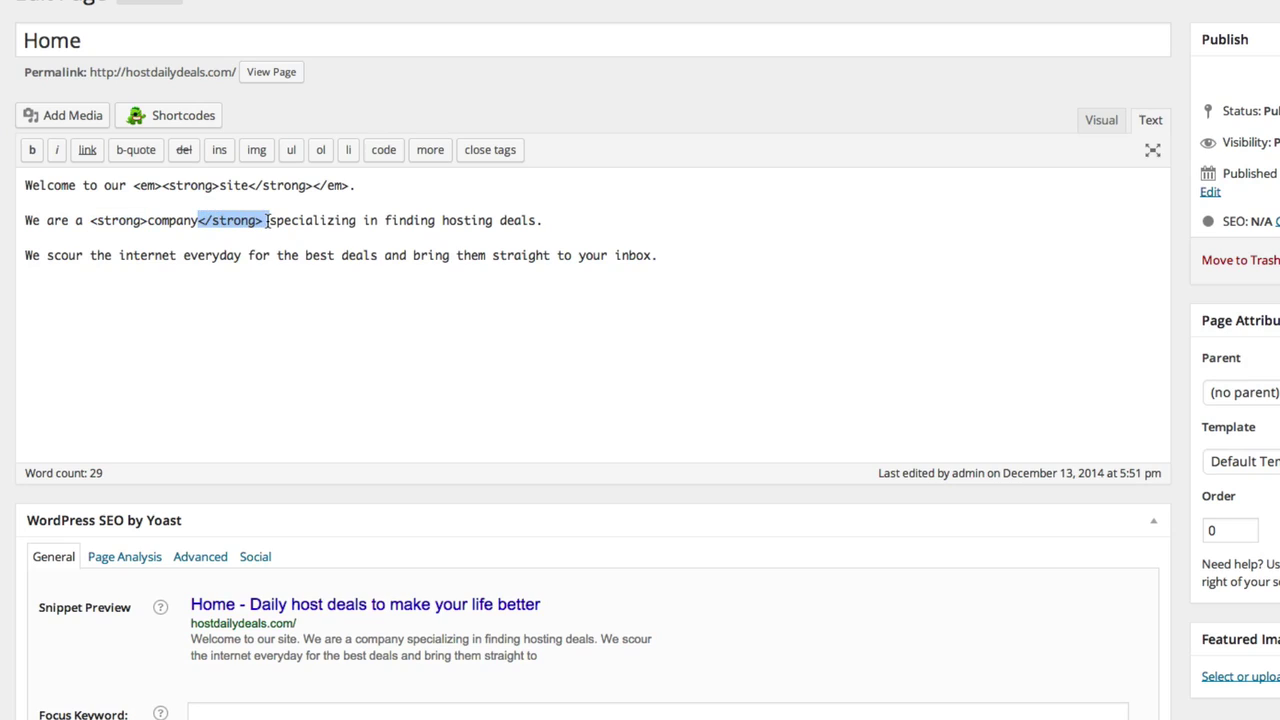
Add a three-line sample <tag>, text, </tag> below the last paragraph and compare it with the tagged word "company".
{"action": "left_click", "coordinate": [678, 259]}
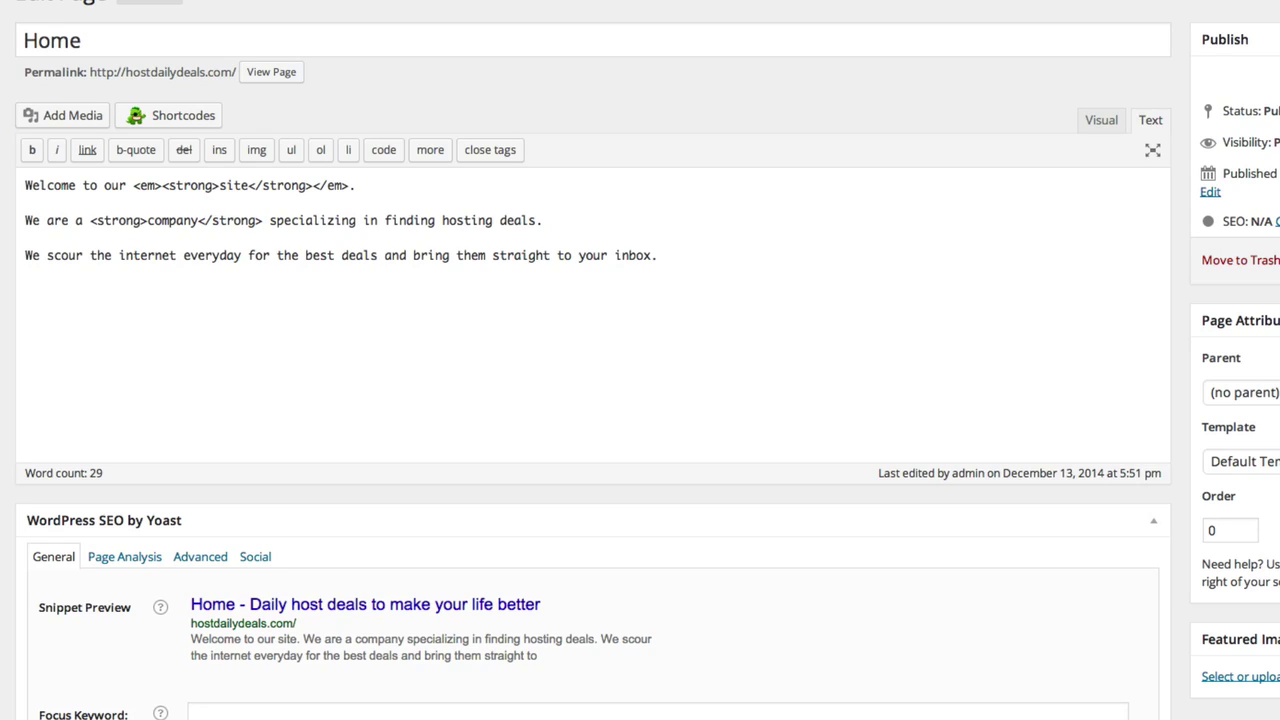
{"action": "type", "text": "<tag> text </tag>"}
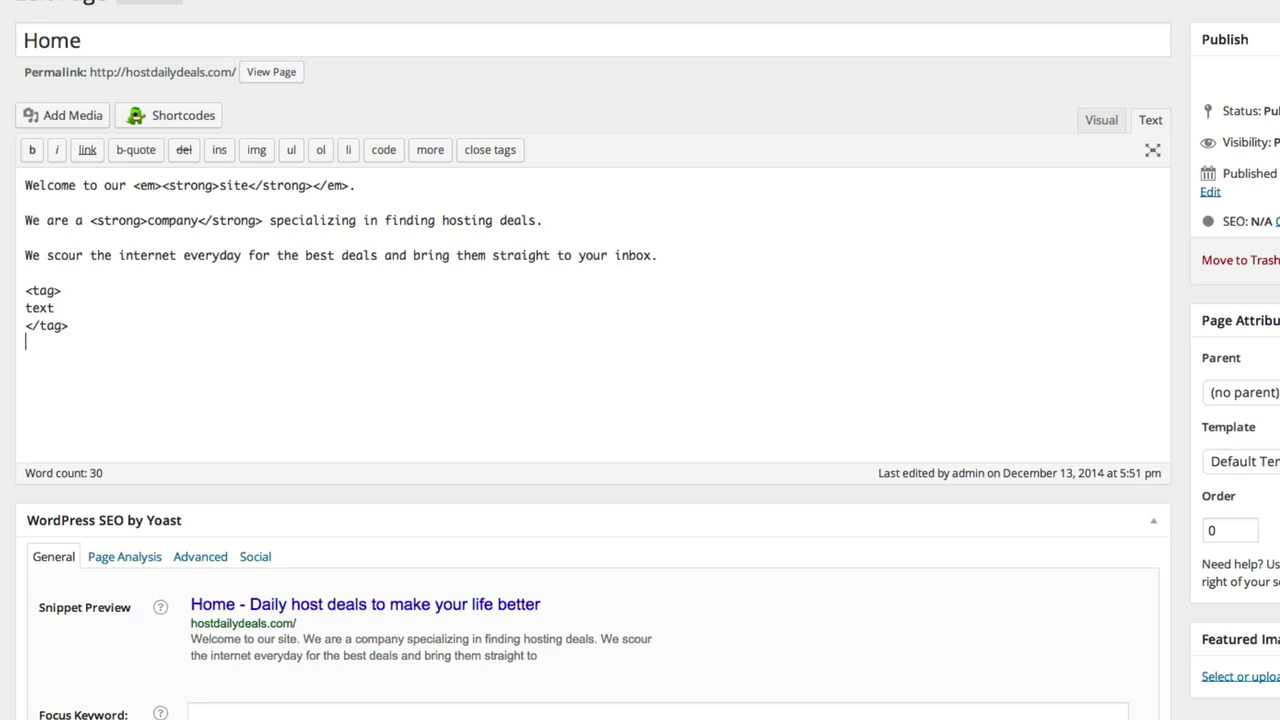
{"action": "double_click", "coordinate": [41, 308]}
{"action": "double_click", "coordinate": [172, 220]}
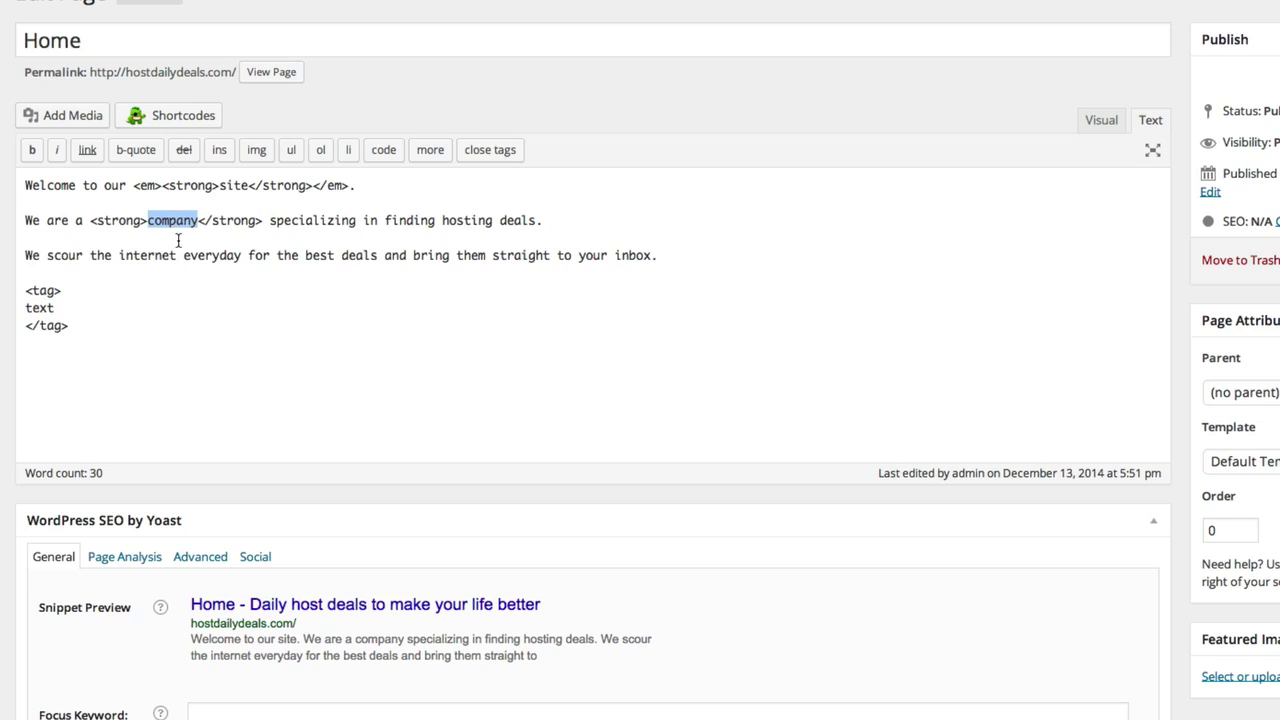
{"action": "left_click_drag", "start_coordinate": [90, 220], "coordinate": [262, 221]}
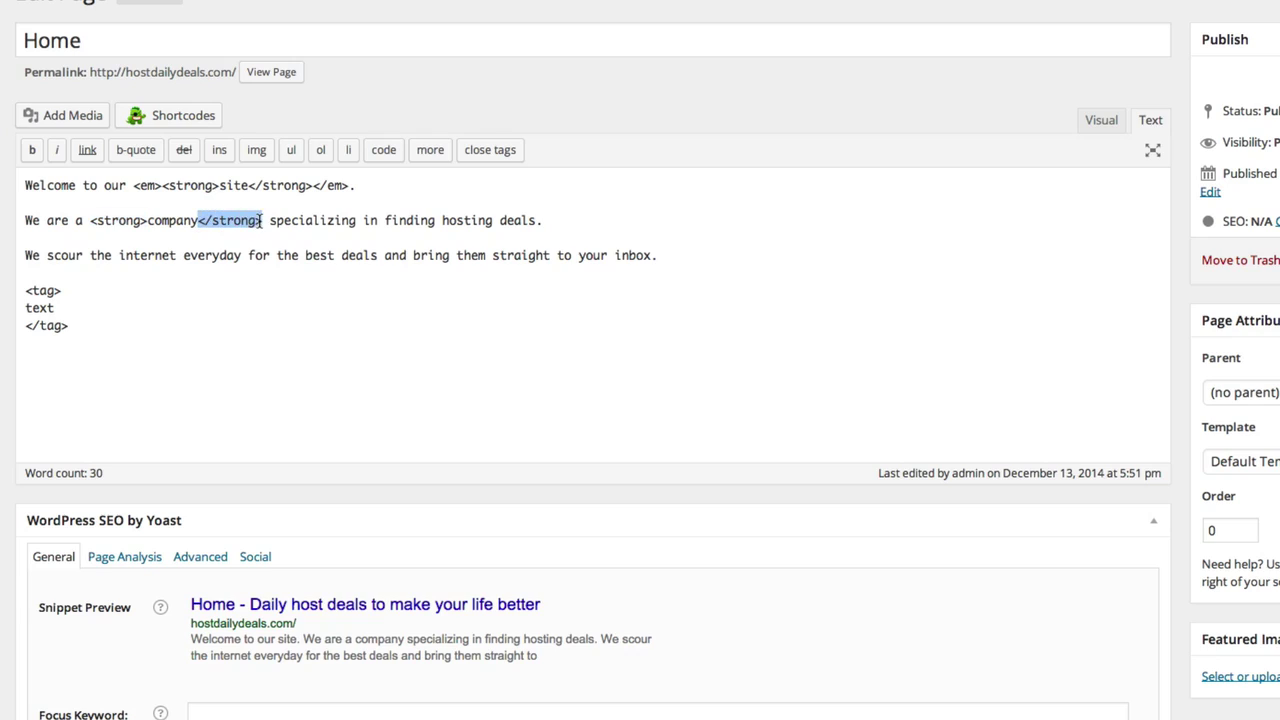
Delete the sample tag block below the last paragraph.
{"action": "left_click", "coordinate": [81, 327]}
{"action": "left_click_drag", "start_coordinate": [81, 328], "coordinate": [25, 282]}
{"action": "key", "text": "BackSpace"}
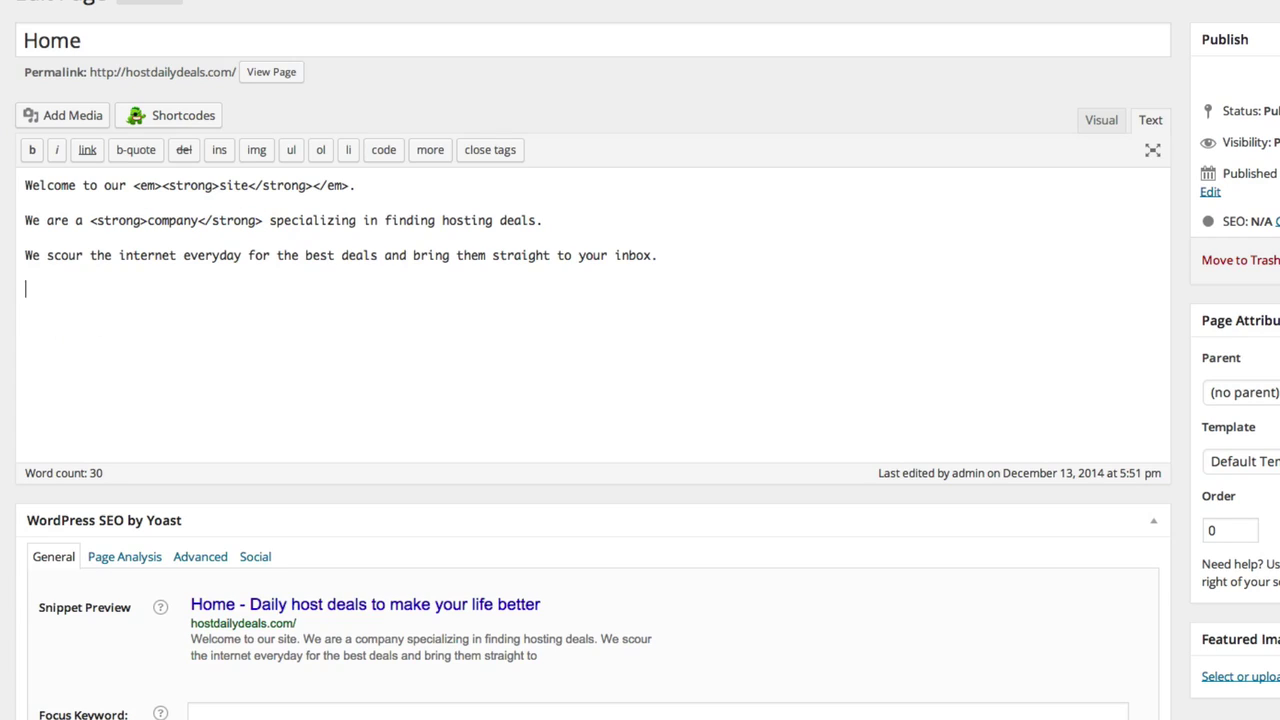
Check the formatting of the word "company" in the visual view.
{"action": "left_click", "coordinate": [1103, 121]}
{"action": "double_click", "coordinate": [98, 260]}
{"action": "left_click", "coordinate": [181, 258]}
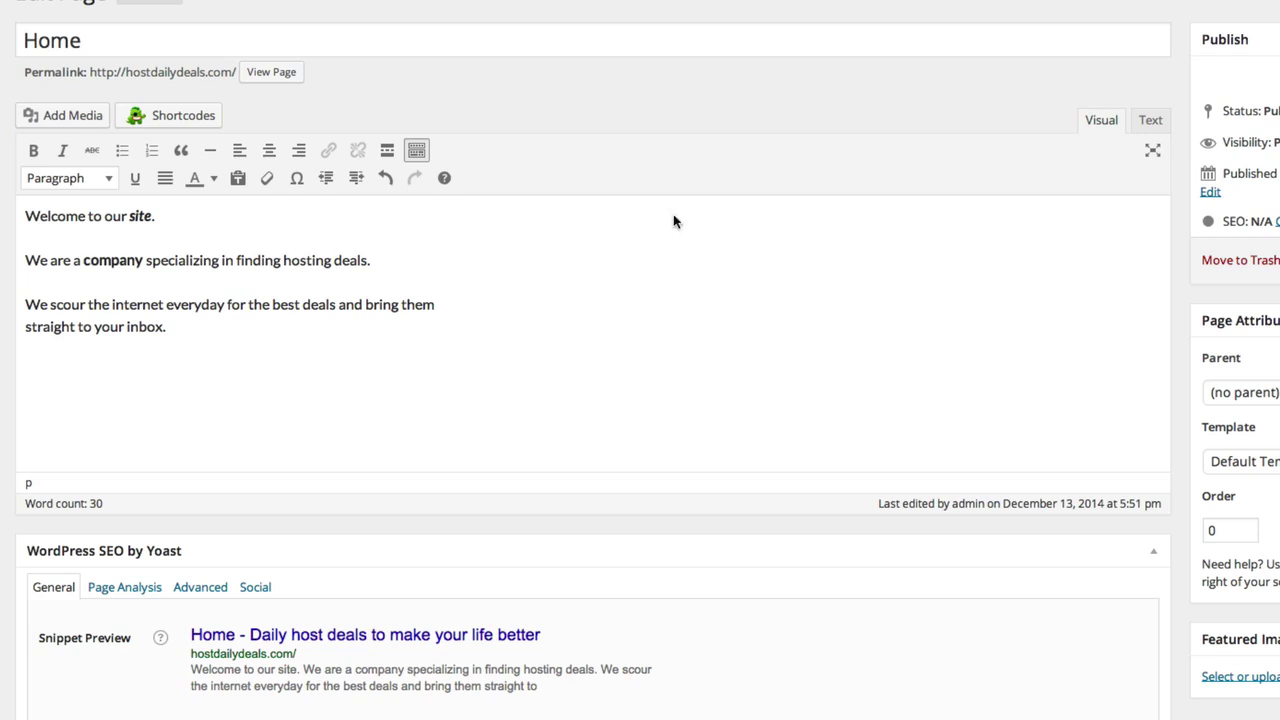
In the HTML, move the closing </strong> tag from after "company" to just before "deals".
{"action": "left_click", "coordinate": [1150, 121]}
{"action": "left_click", "coordinate": [88, 220]}
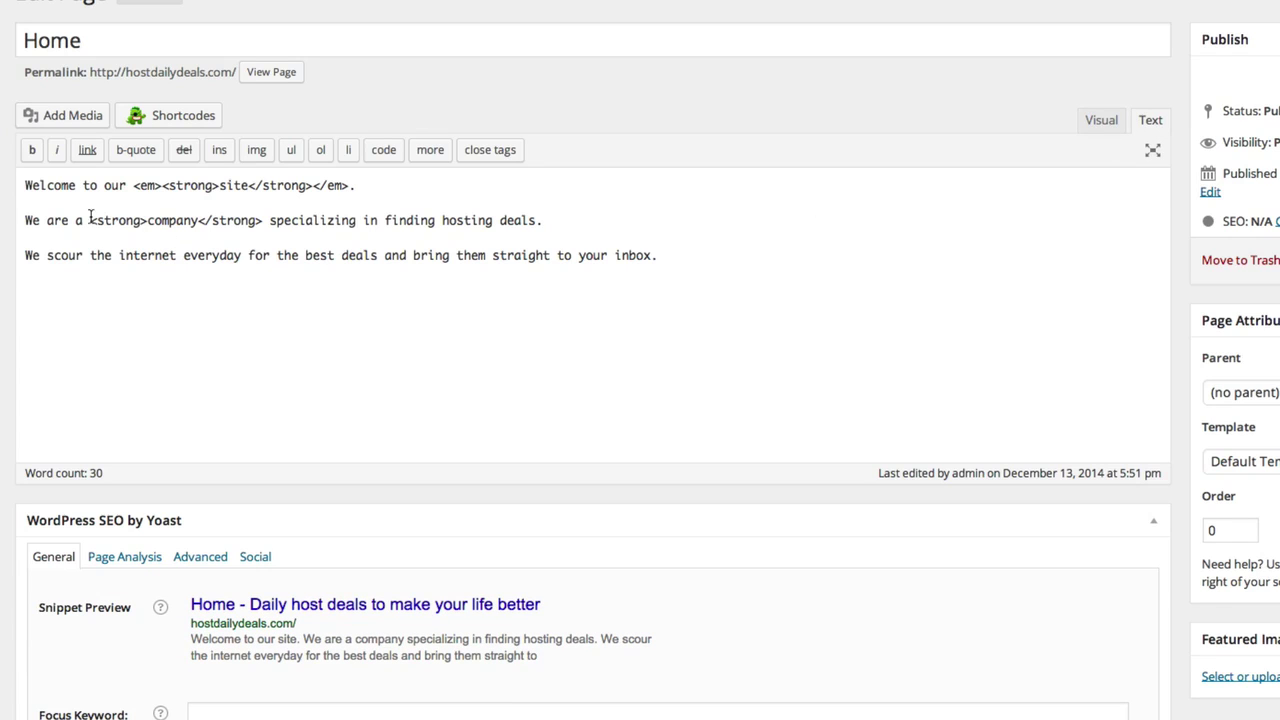
{"action": "left_click_drag", "start_coordinate": [199, 220], "coordinate": [264, 220]}
{"action": "key", "text": "ctrl+c"}
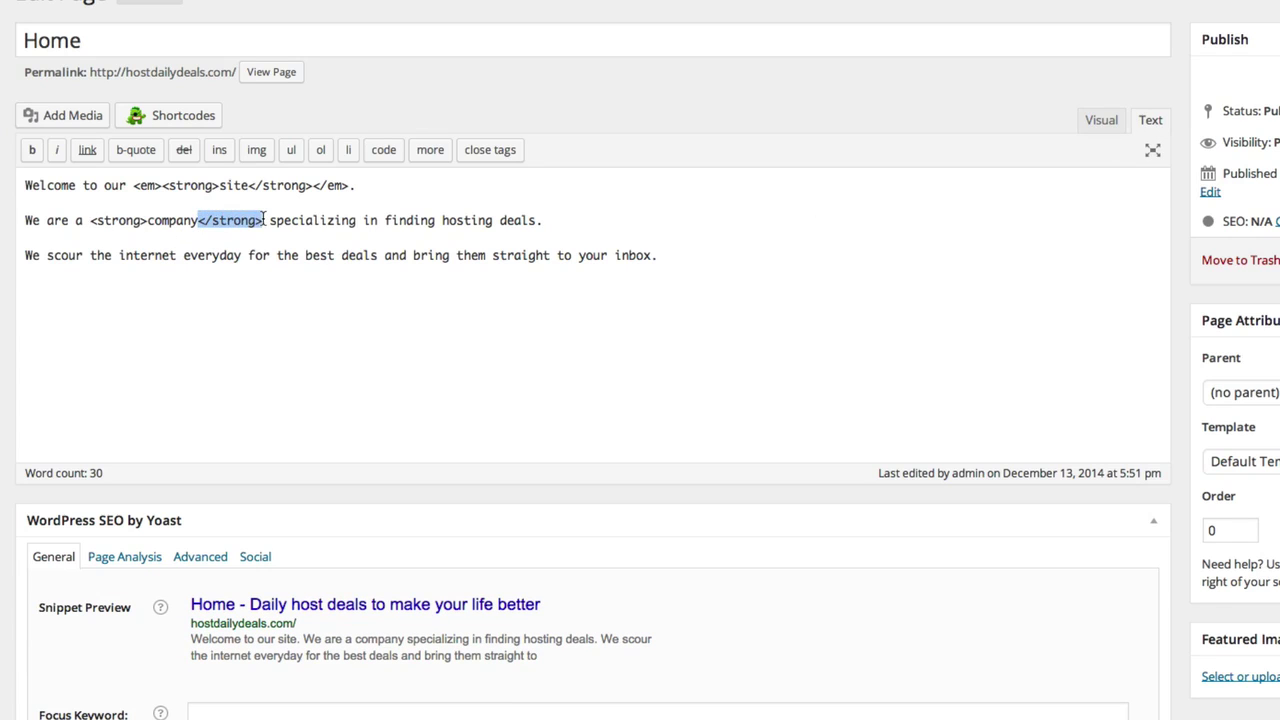
{"action": "key", "text": "BackSpace"}
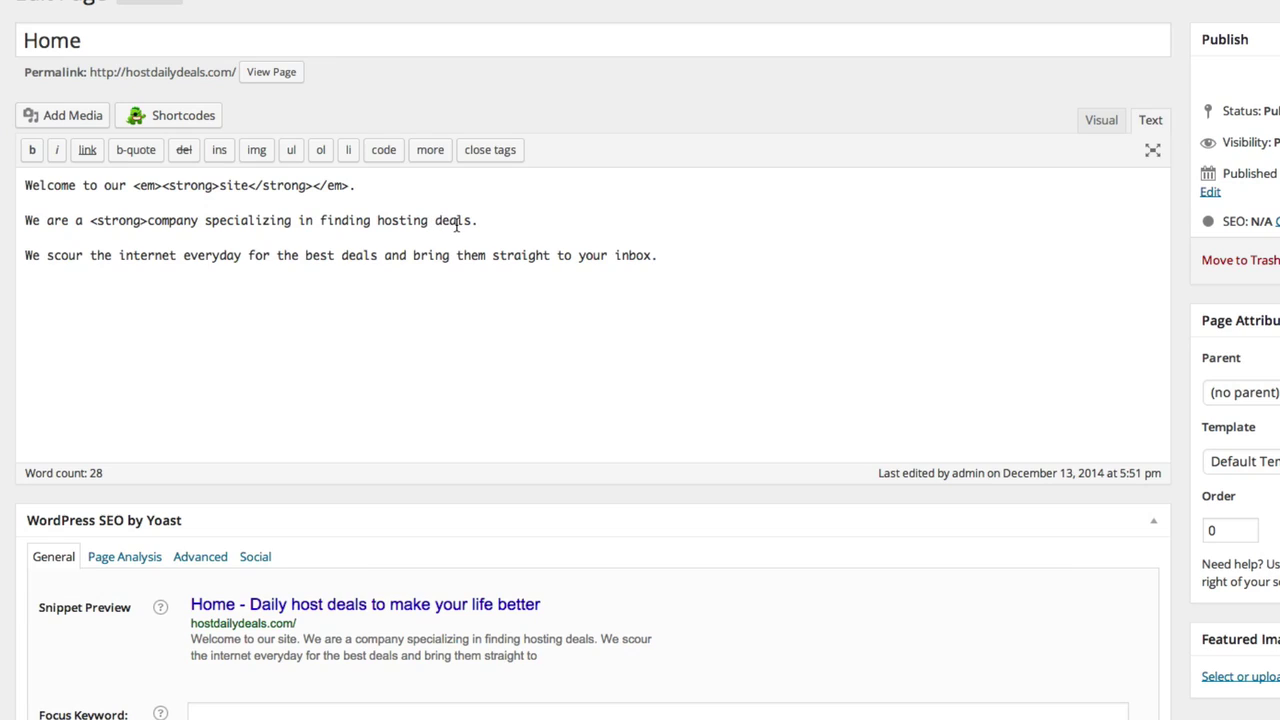
{"action": "key", "text": "ctrl+v"}
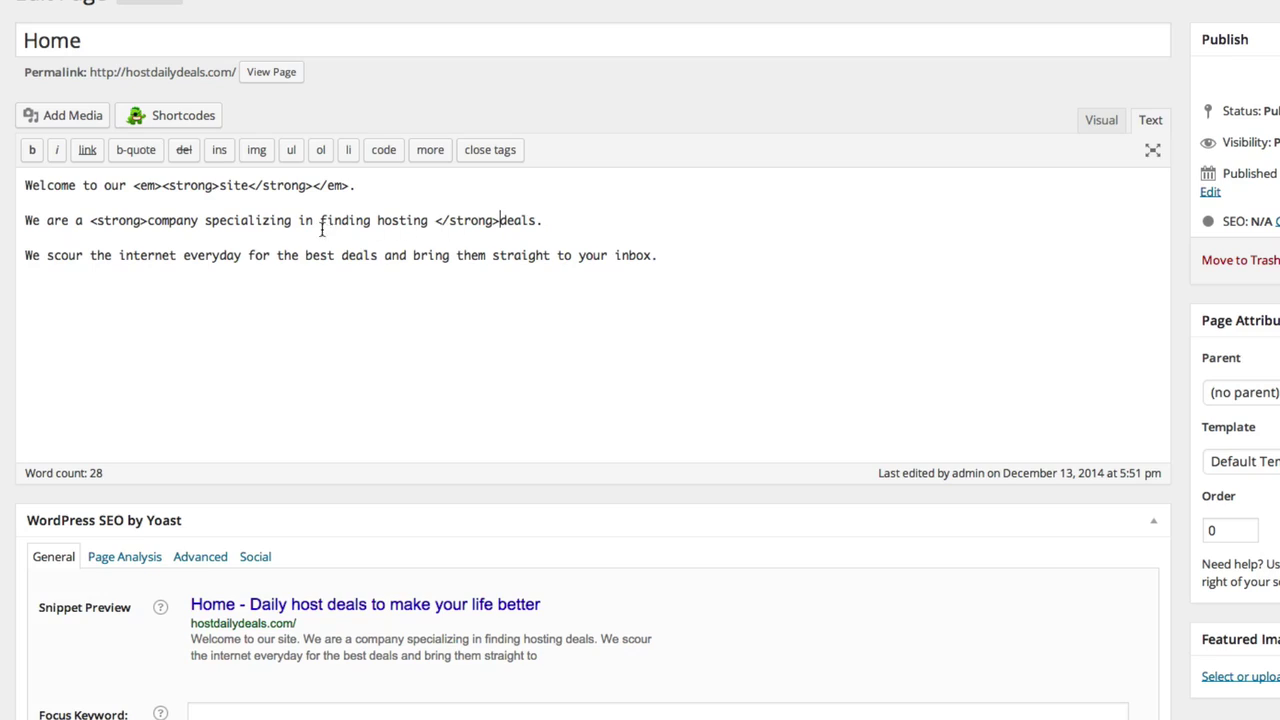
{"action": "left_click", "coordinate": [90, 220]}
{"action": "left_click_drag", "start_coordinate": [90, 220], "coordinate": [200, 223]}
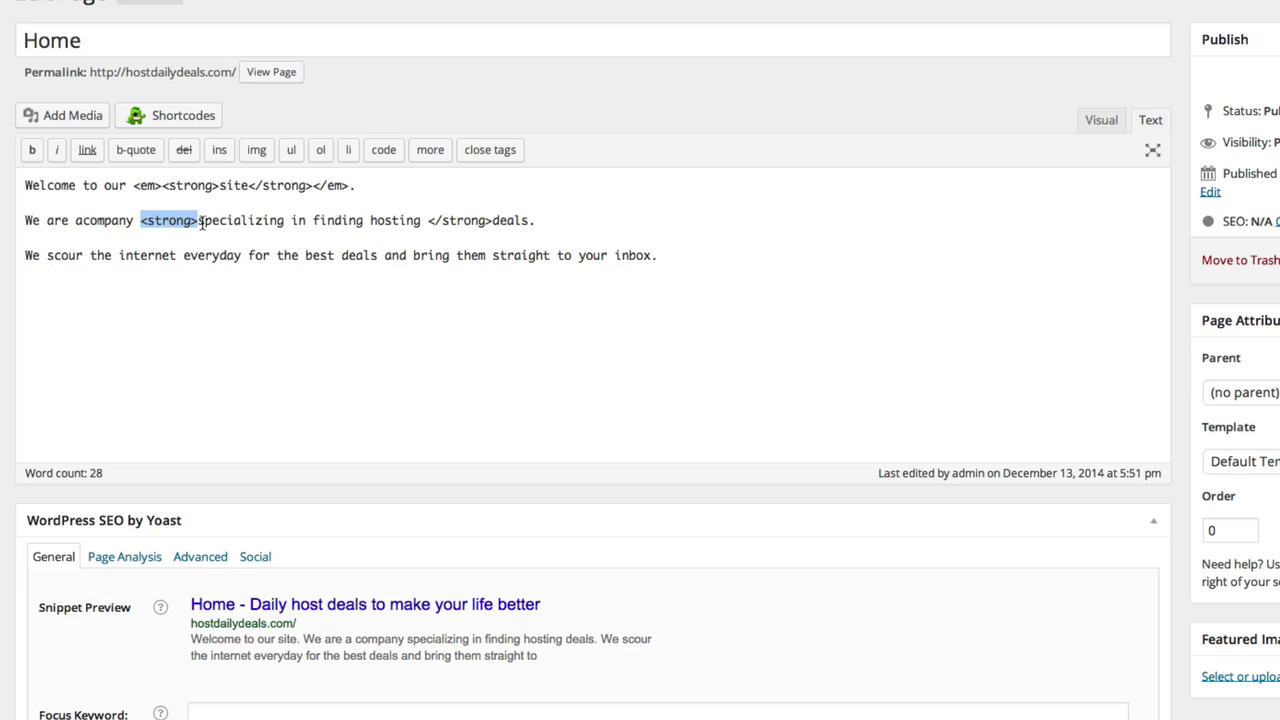
{"action": "key", "text": "ctrl+z"}
Examine the moved closing </strong> tag and the text enclosed by the strong tags in the second paragraph.
{"action": "left_click_drag", "start_coordinate": [434, 220], "coordinate": [499, 220]}
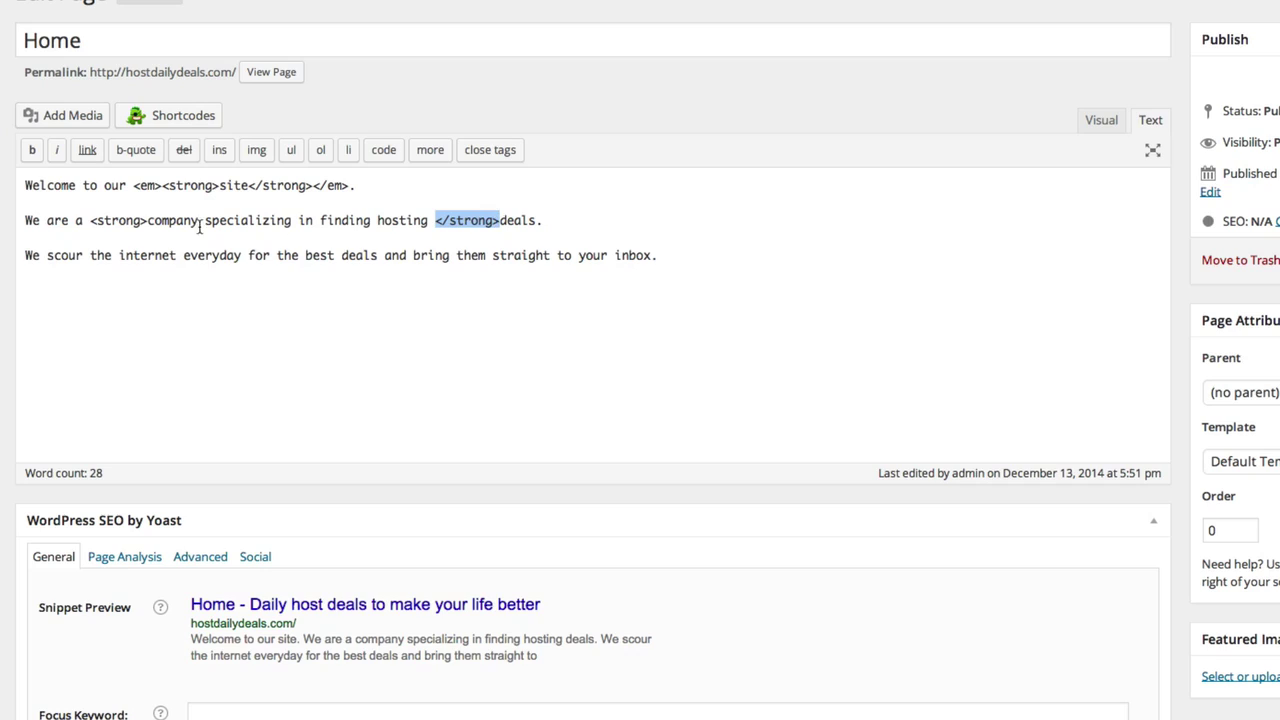
{"action": "left_click_drag", "start_coordinate": [148, 220], "coordinate": [428, 222]}
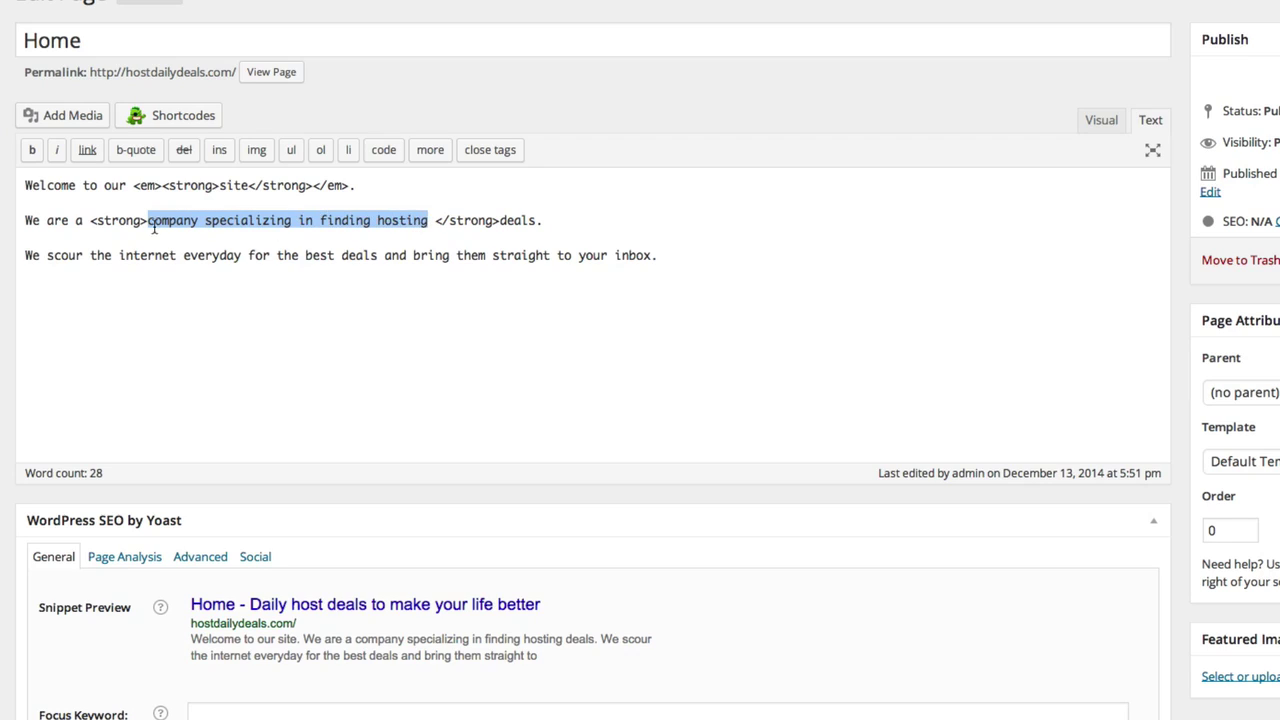
Check the formatting of "company specializing in finding hosting" in the visual view.
{"action": "left_click", "coordinate": [1100, 122]}
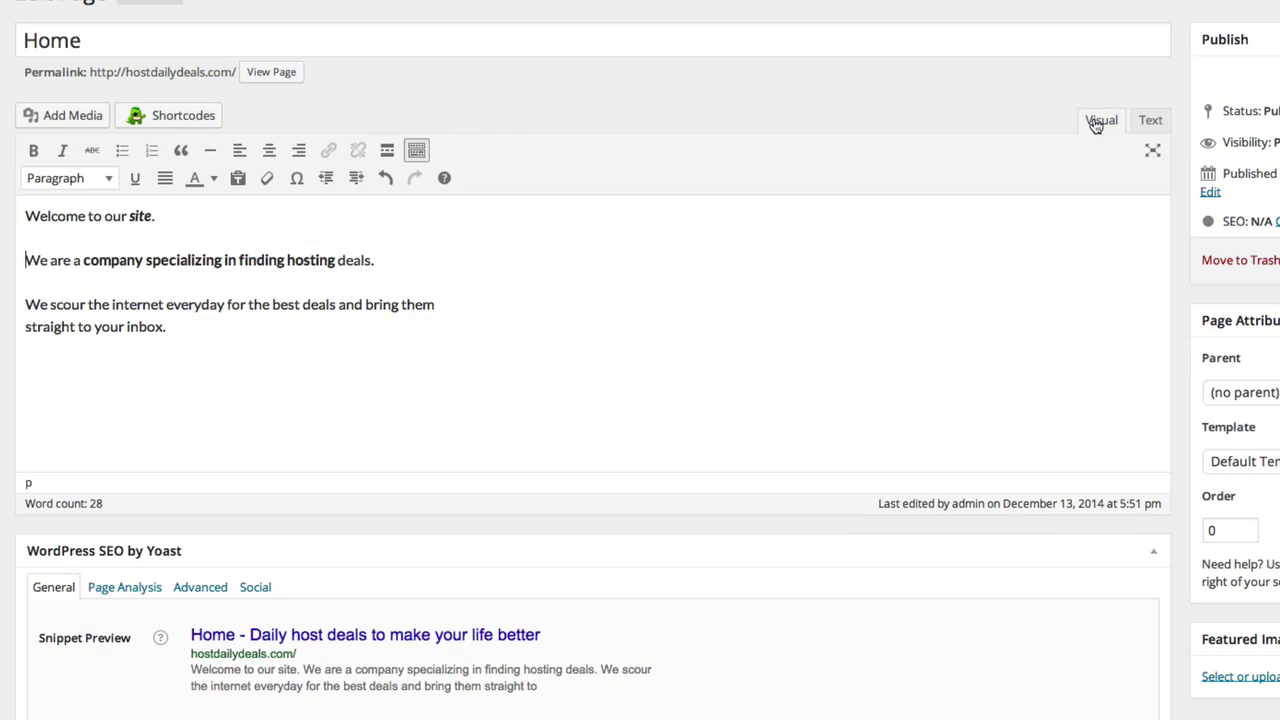
{"action": "left_click_drag", "start_coordinate": [84, 262], "coordinate": [337, 260]}
{"action": "left_click", "coordinate": [340, 288]}
{"action": "left_click_drag", "start_coordinate": [337, 260], "coordinate": [85, 260]}
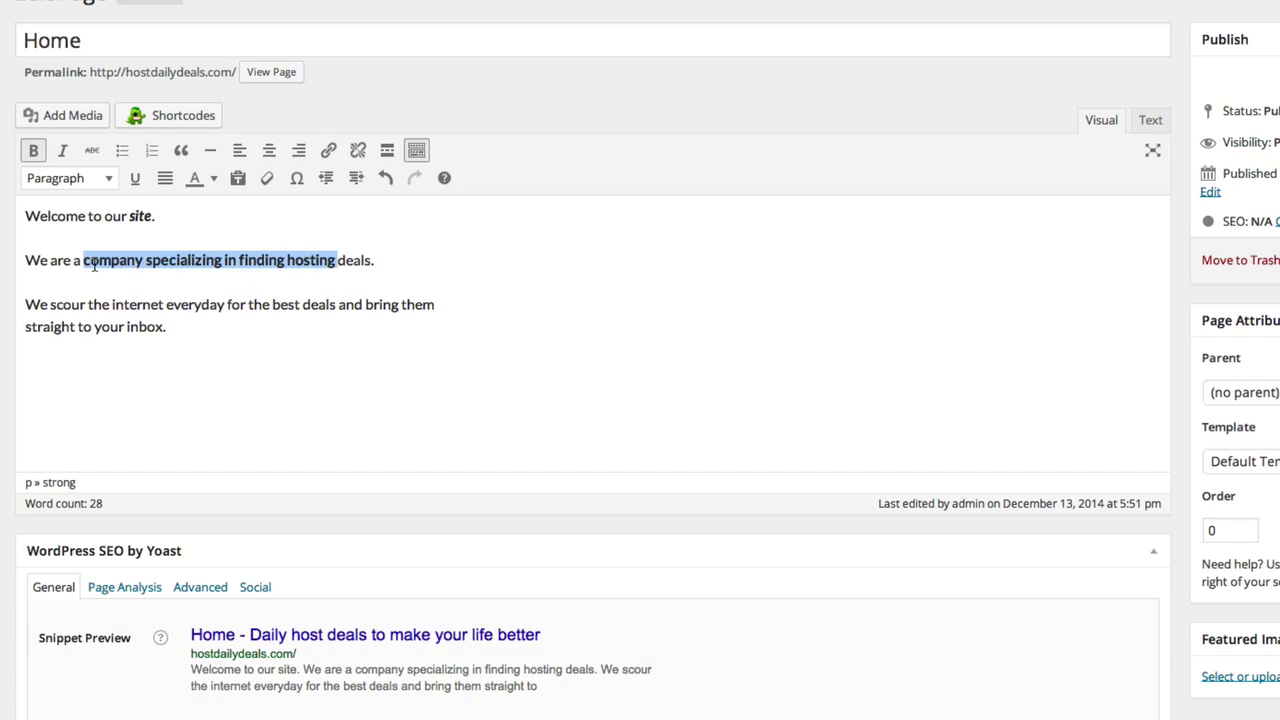
Examine the opening <strong> and closing </strong> tags around "company specializing in finding hosting" in the HTML.
{"action": "left_click", "coordinate": [1149, 120]}
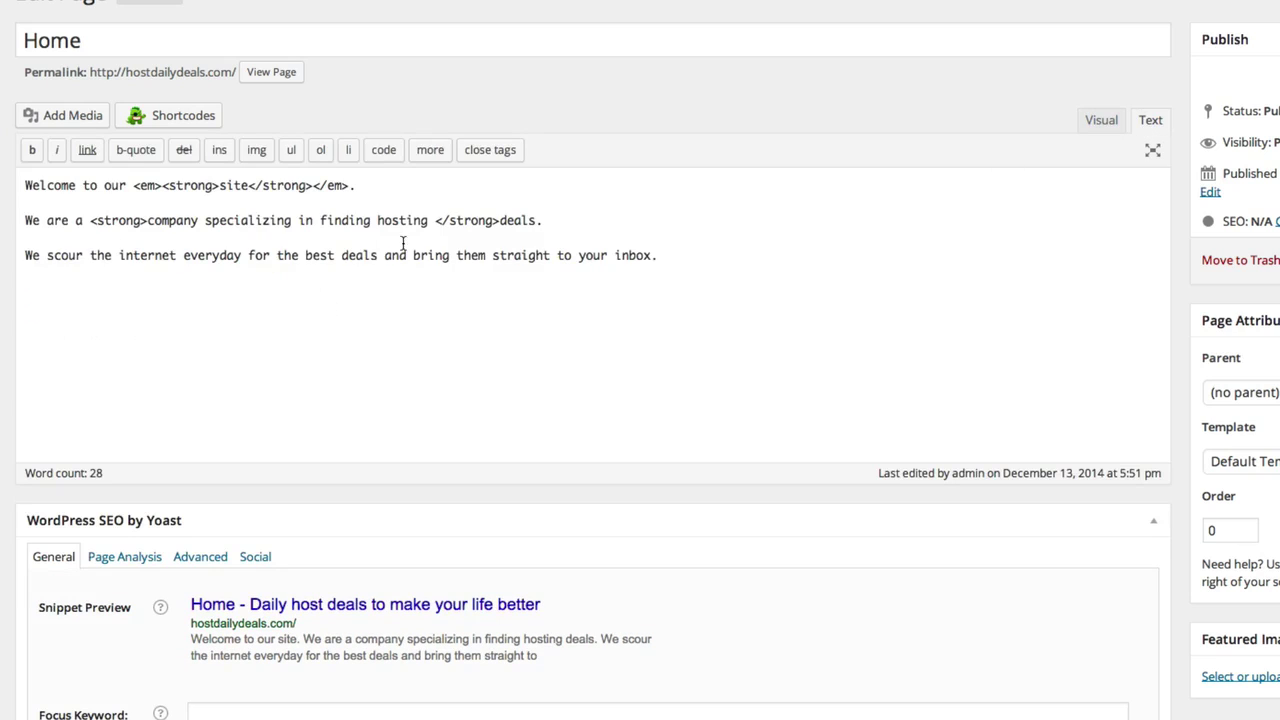
{"action": "left_click_drag", "start_coordinate": [435, 220], "coordinate": [500, 223]}
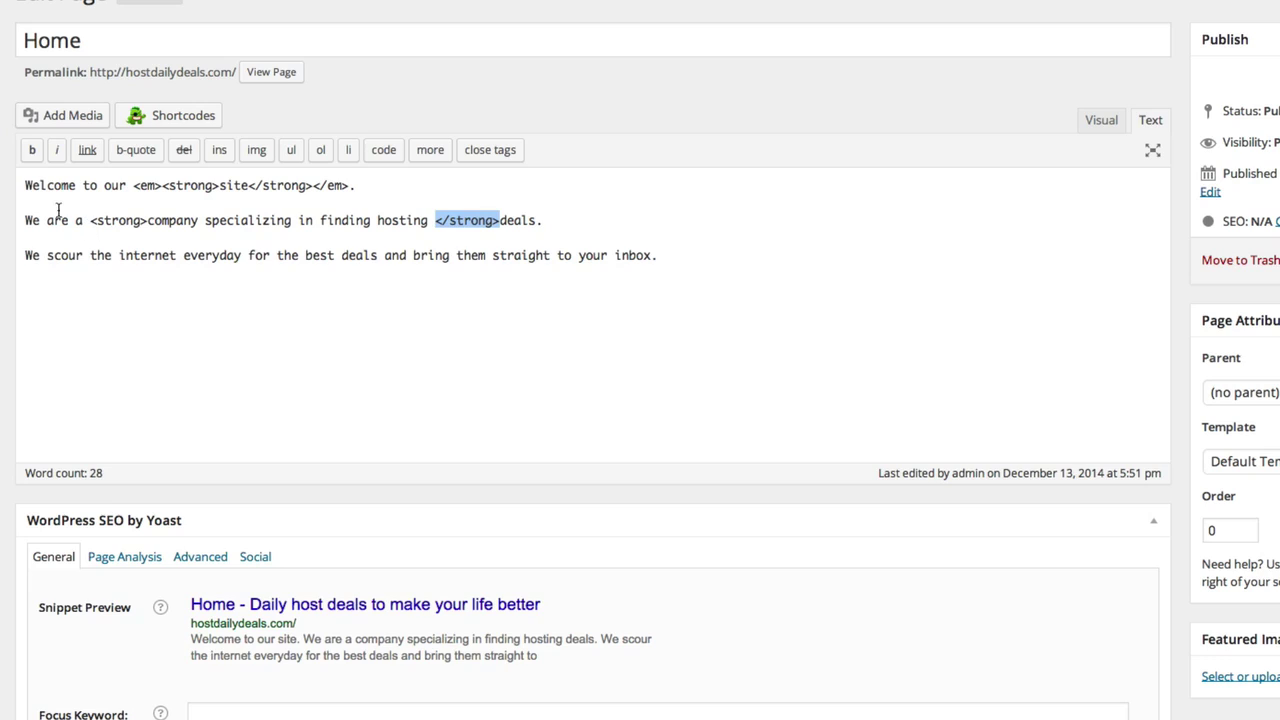
{"action": "left_click_drag", "start_coordinate": [25, 220], "coordinate": [145, 224]}
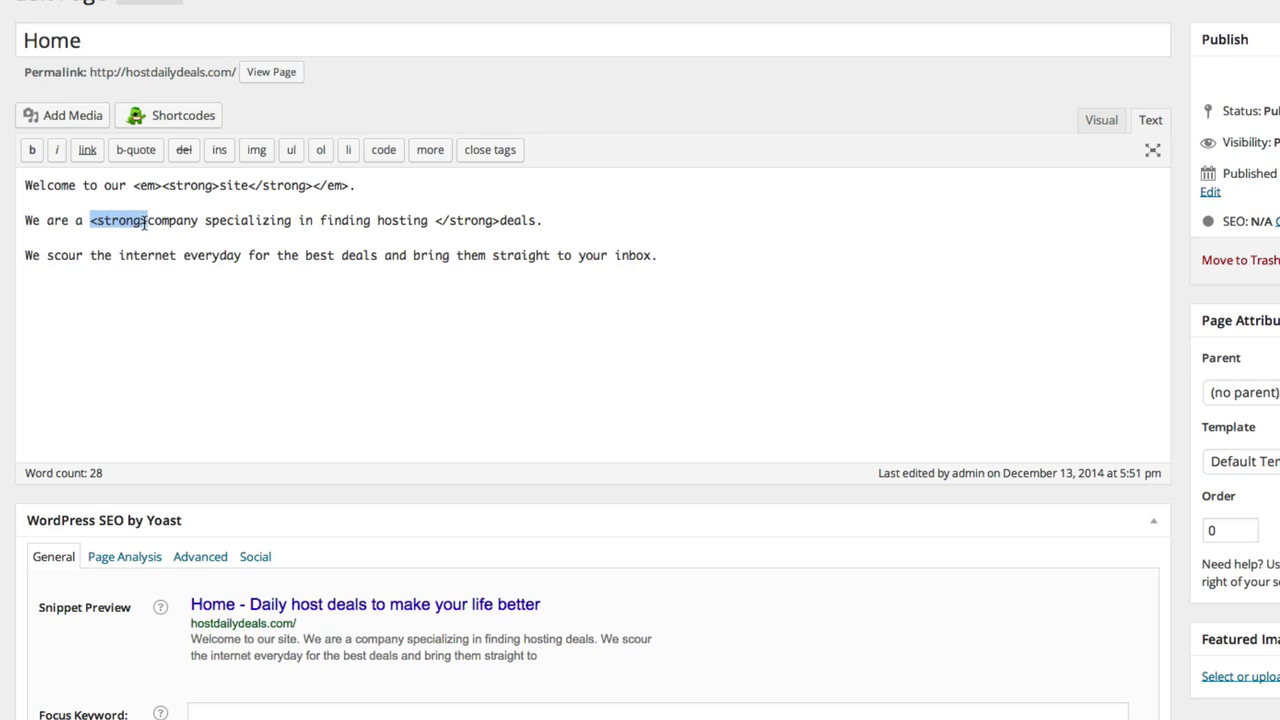
{"action": "left_click", "coordinate": [160, 221]}
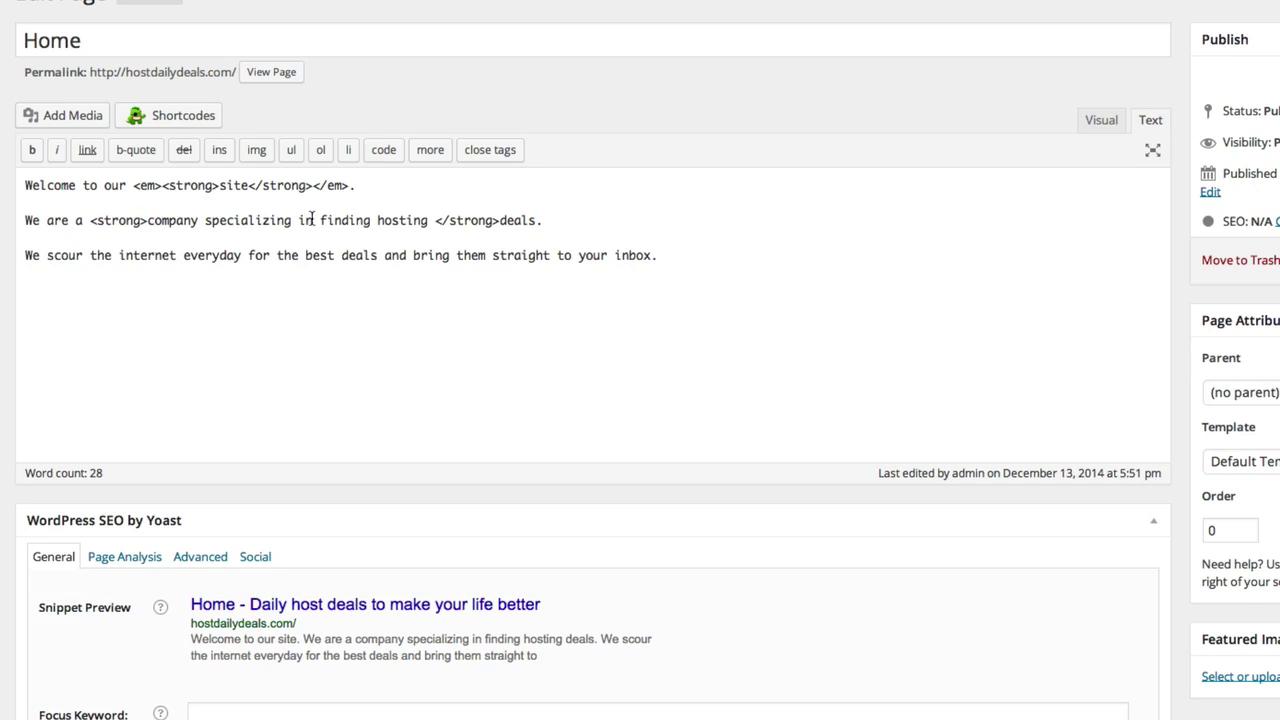
{"action": "left_click_drag", "start_coordinate": [435, 220], "coordinate": [500, 224]}
{"action": "left_click_drag", "start_coordinate": [90, 220], "coordinate": [148, 221]}
{"action": "left_click_drag", "start_coordinate": [436, 220], "coordinate": [502, 221]}
Compare the formatting of the word "site" in the visual view with its <em> and <strong> tags in the HTML.
{"action": "left_click", "coordinate": [1101, 120]}
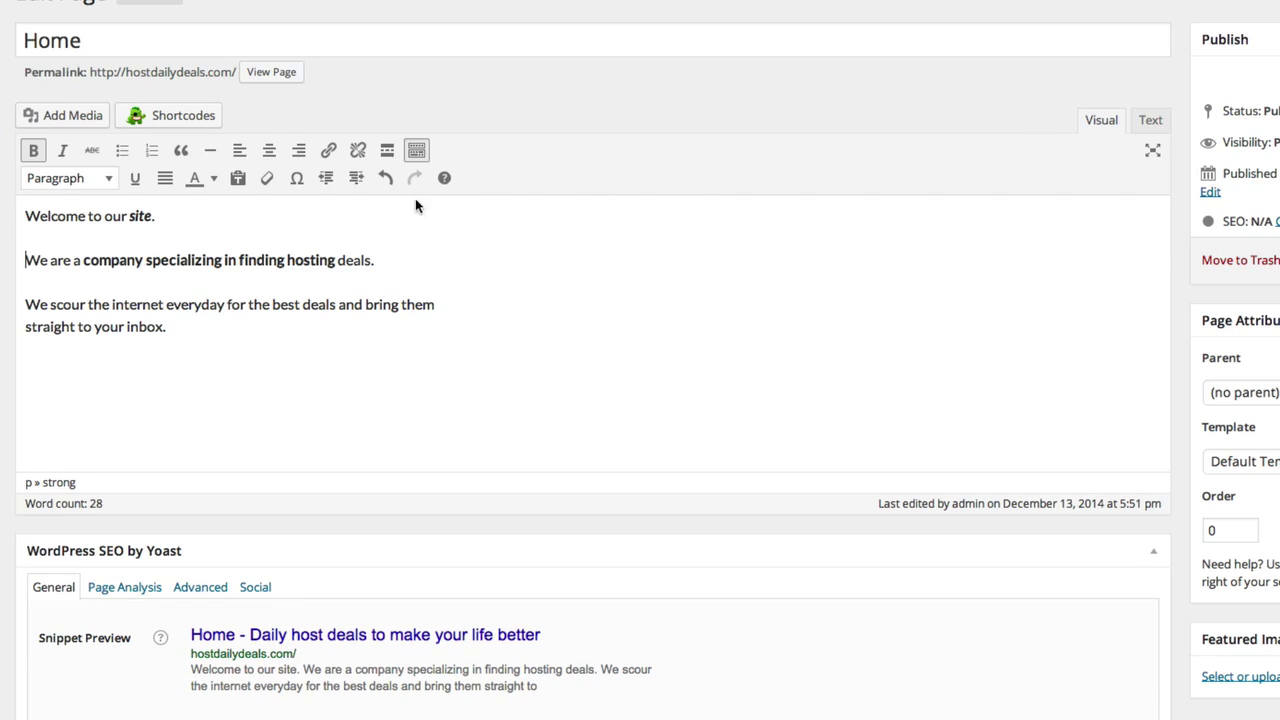
{"action": "double_click", "coordinate": [137, 216]}
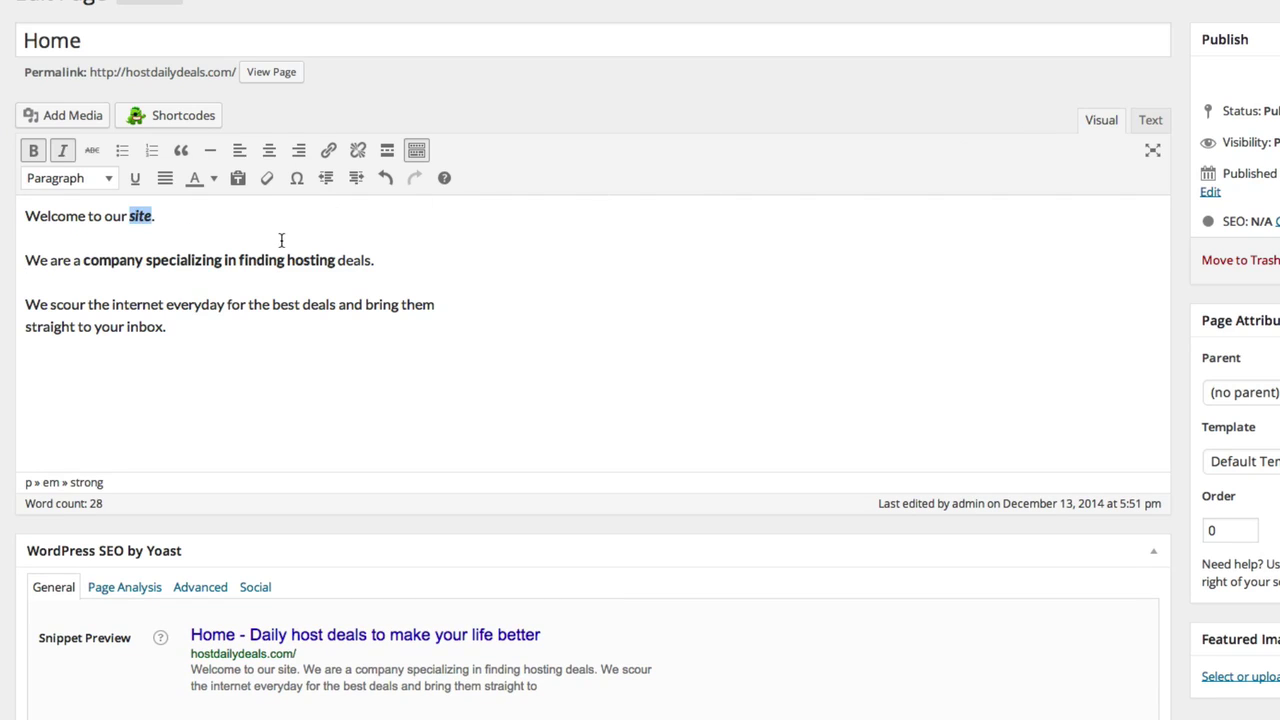
{"action": "left_click", "coordinate": [1150, 120]}
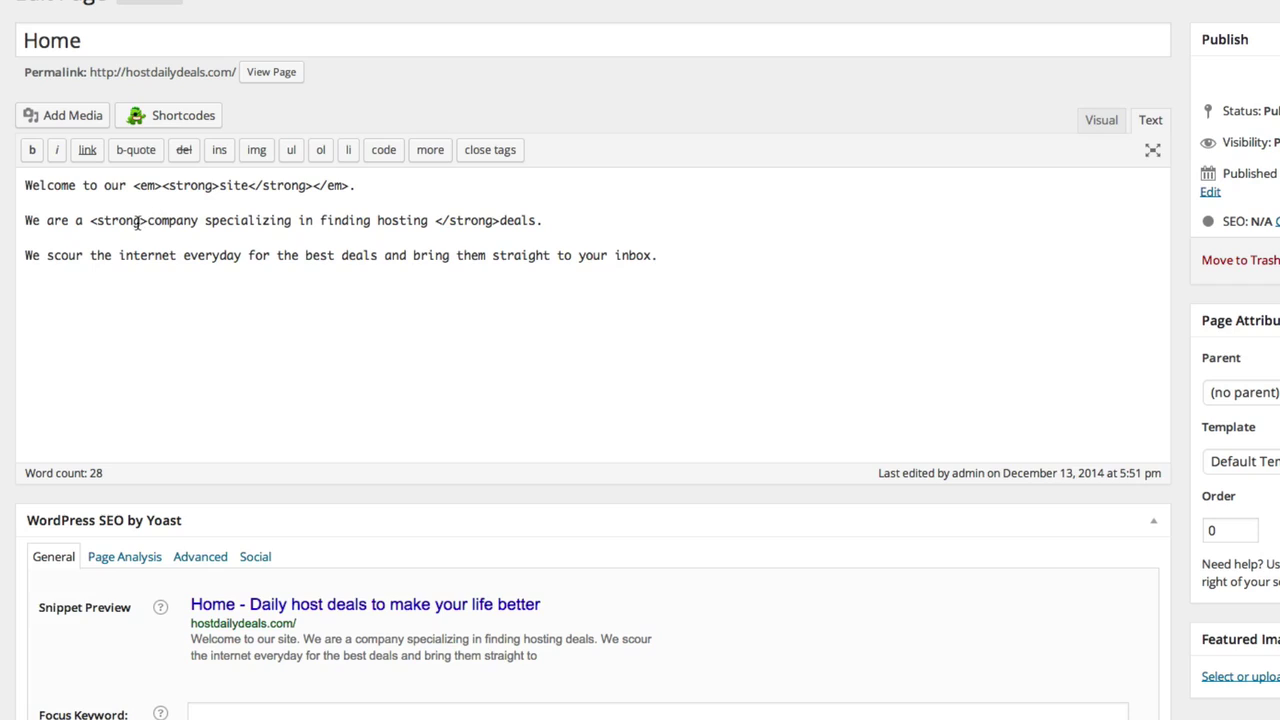
{"action": "double_click", "coordinate": [234, 186]}
{"action": "left_click_drag", "start_coordinate": [163, 186], "coordinate": [312, 186]}
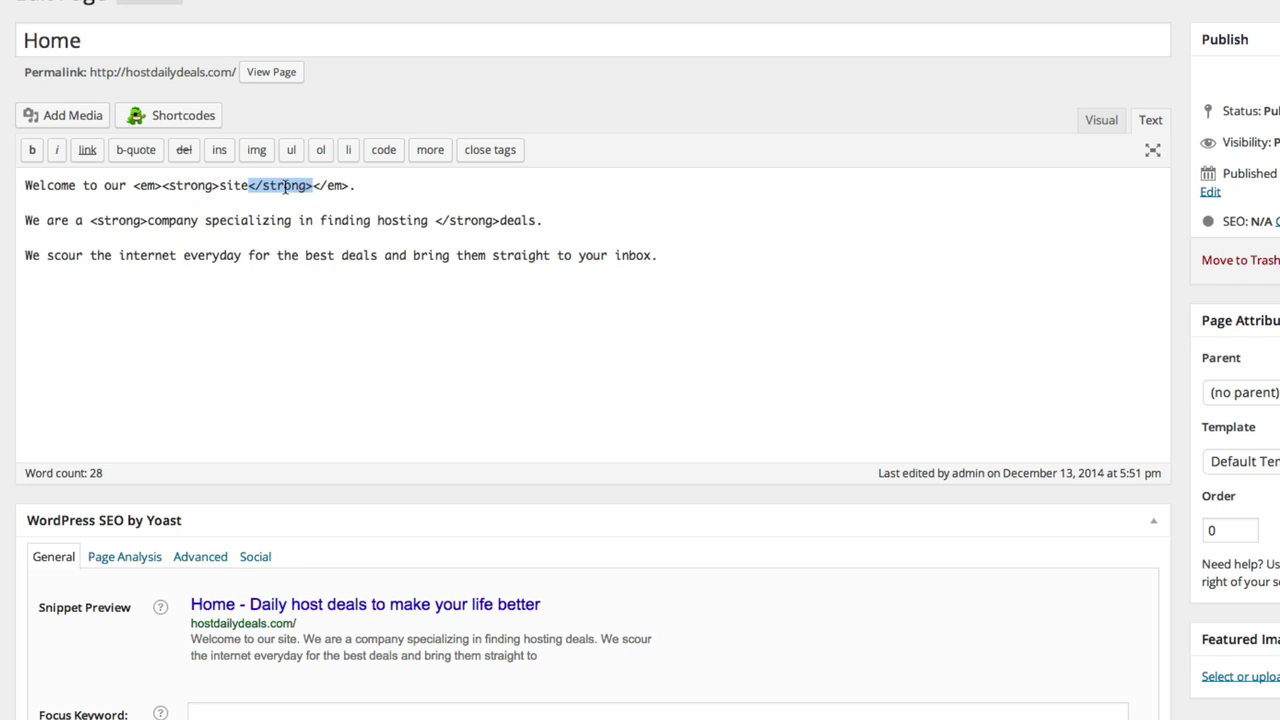
{"action": "left_click_drag", "start_coordinate": [133, 186], "coordinate": [162, 186]}
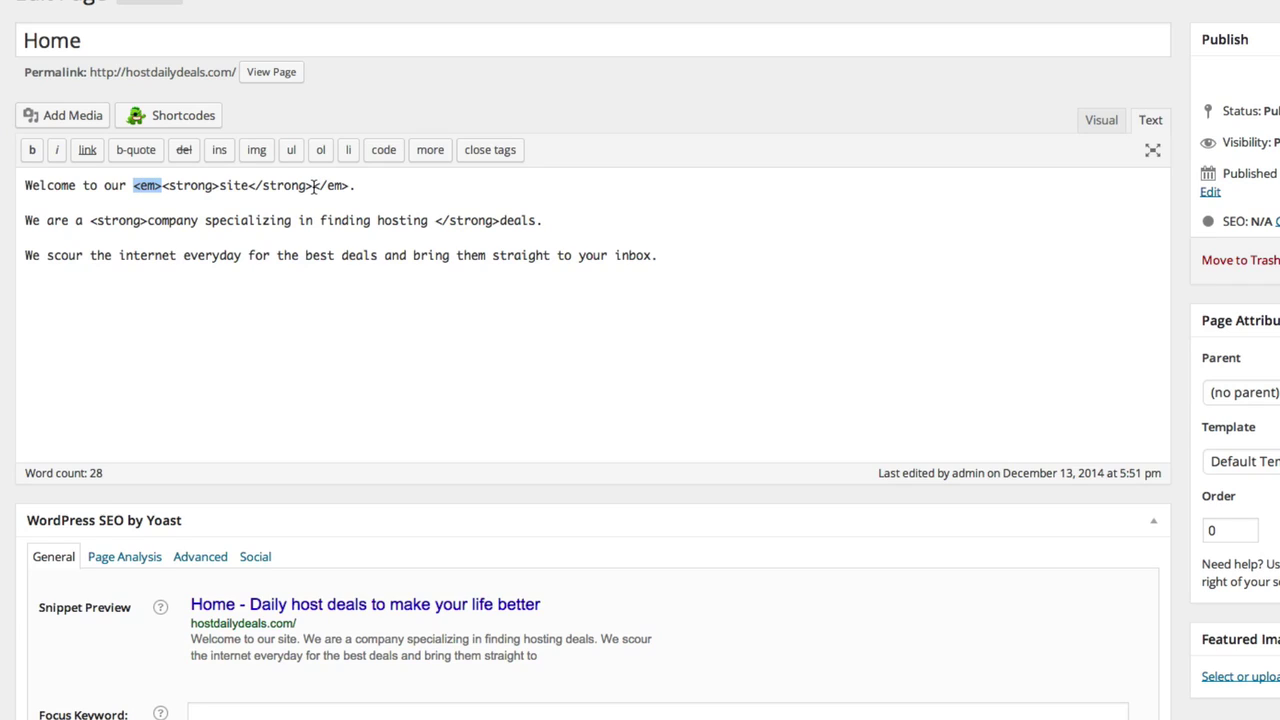
Move the closing </em> tag from the end of the first sentence to after "deals." and add a line break below that sentence.
{"action": "mouse_move", "coordinate": [312, 186]}
{"action": "left_mouse_down"}
{"action": "mouse_move", "coordinate": [355, 186]}
{"action": "mouse_move", "coordinate": [313, 188]}
{"action": "left_mouse_up"}
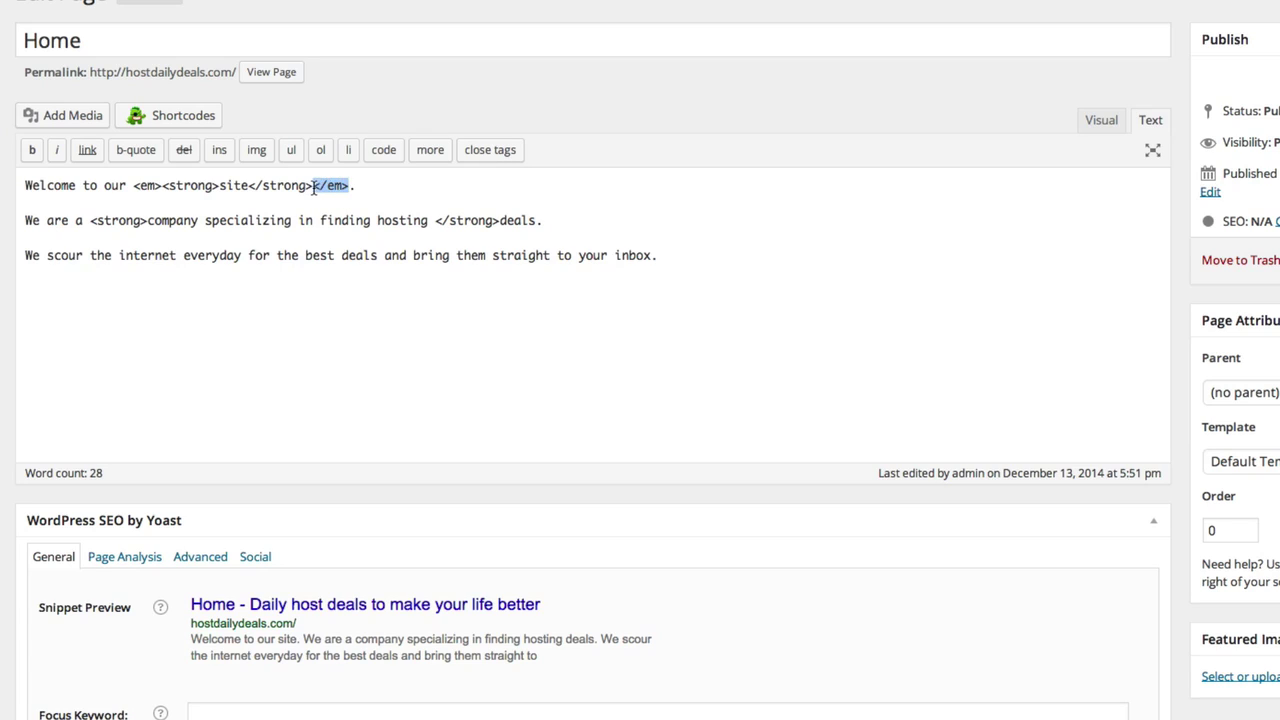
{"action": "key", "text": "super+x"}
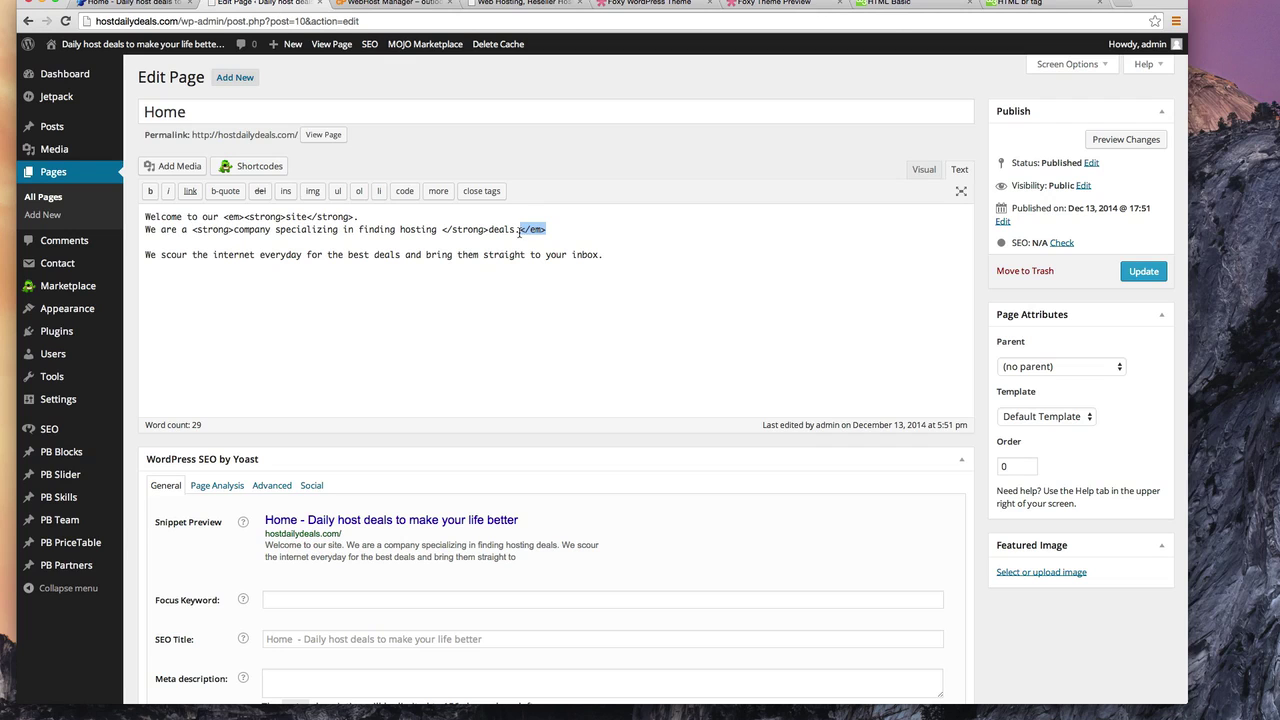
{"action": "left_click", "coordinate": [600, 232]}
{"action": "key", "text": "Return"}
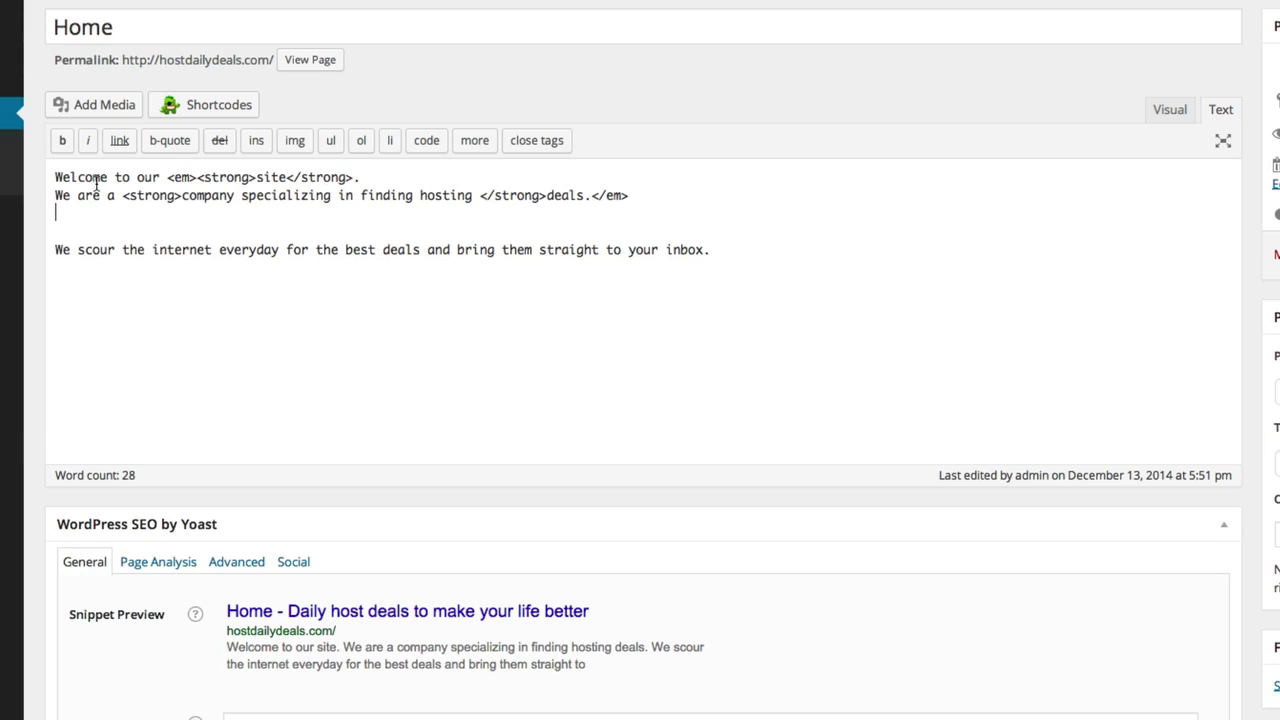
Examine the <em> and <strong> tags in the first two lines, and check the second line's formatting in the visual view.
{"action": "left_click_drag", "start_coordinate": [53, 179], "coordinate": [197, 176]}
{"action": "left_click_drag", "start_coordinate": [198, 177], "coordinate": [252, 175]}
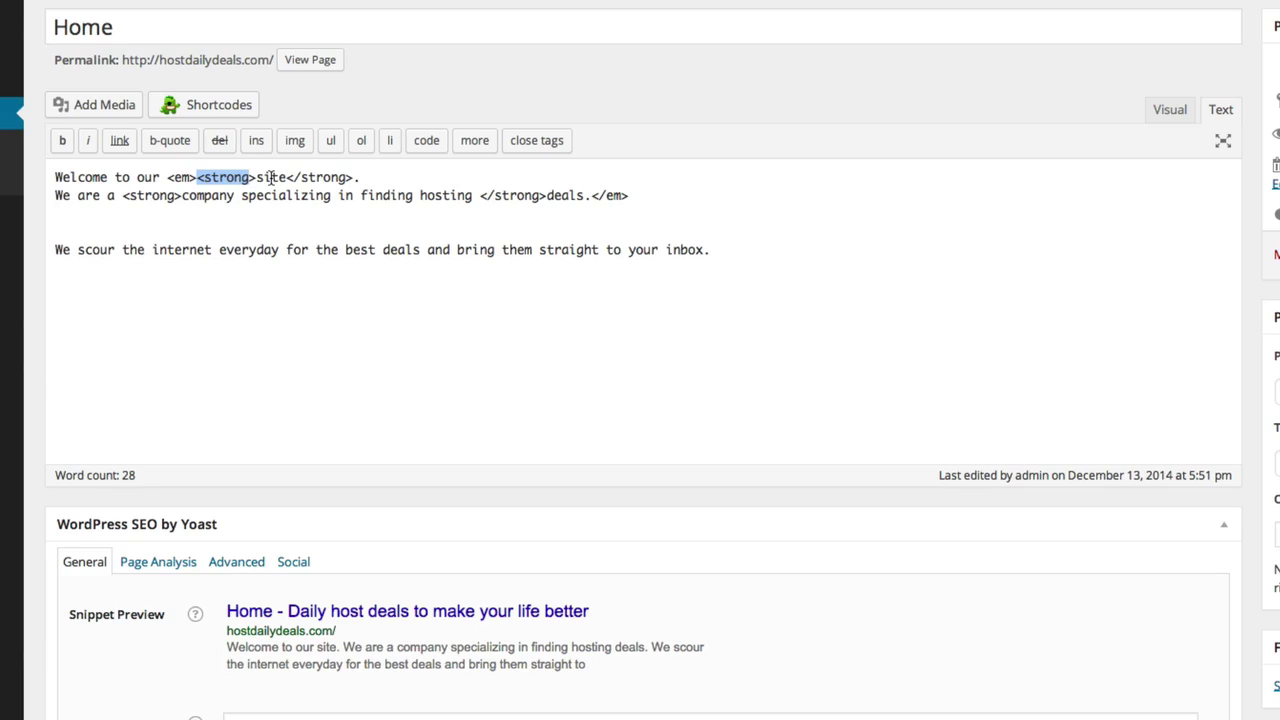
{"action": "left_click", "coordinate": [270, 177]}
{"action": "double_click", "coordinate": [270, 177]}
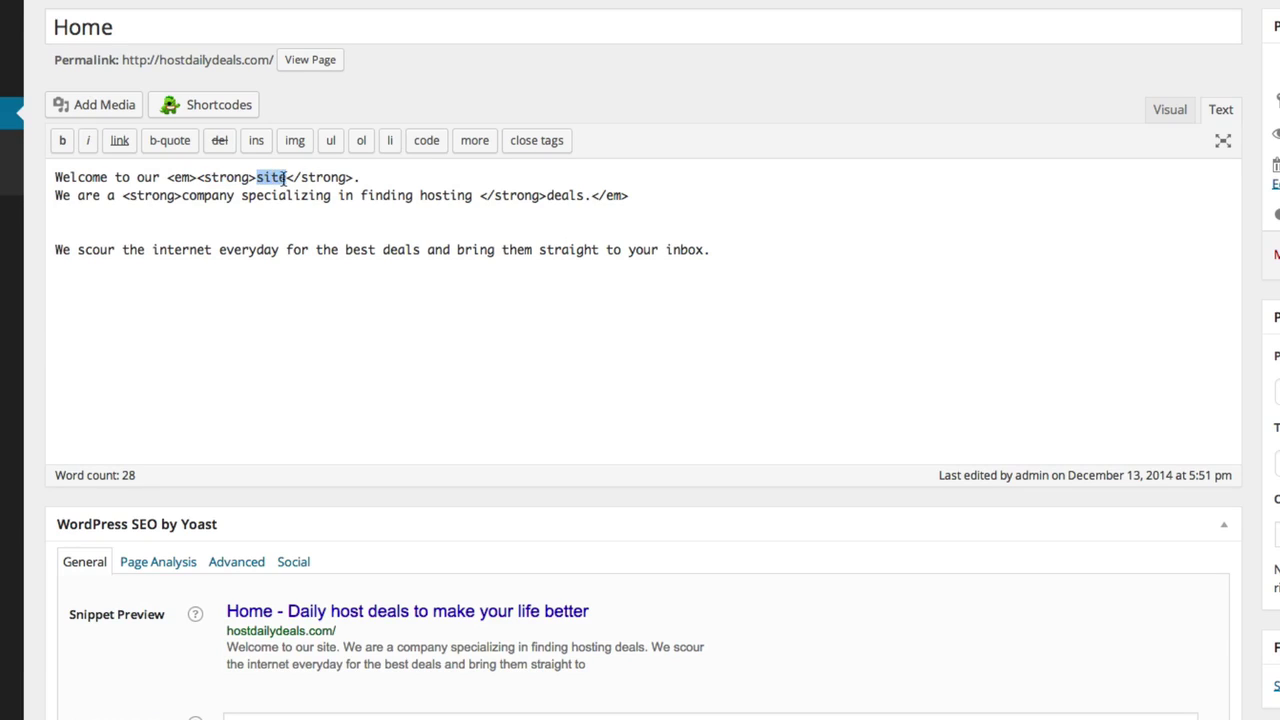
{"action": "mouse_move", "coordinate": [287, 177]}
{"action": "left_mouse_down"}
{"action": "mouse_move", "coordinate": [337, 177]}
{"action": "mouse_move", "coordinate": [312, 178]}
{"action": "left_mouse_up"}
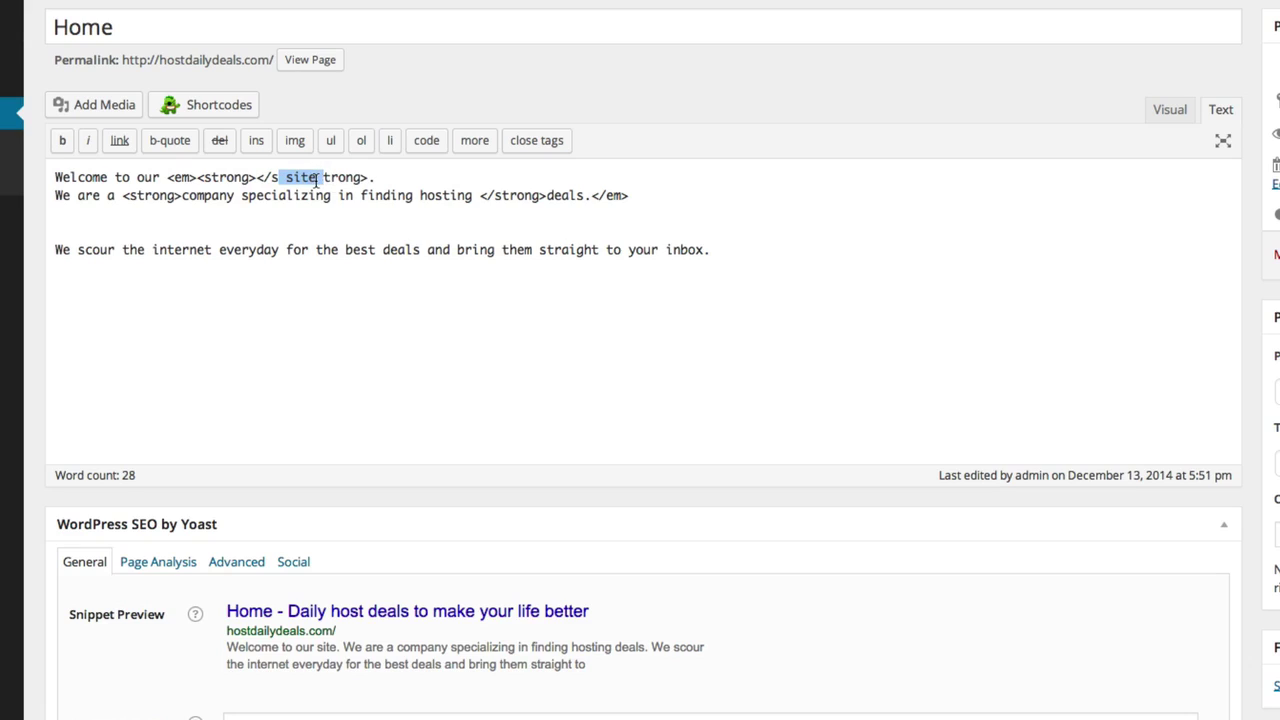
{"action": "key", "text": "ctrl+z"}
{"action": "double_click", "coordinate": [326, 177]}
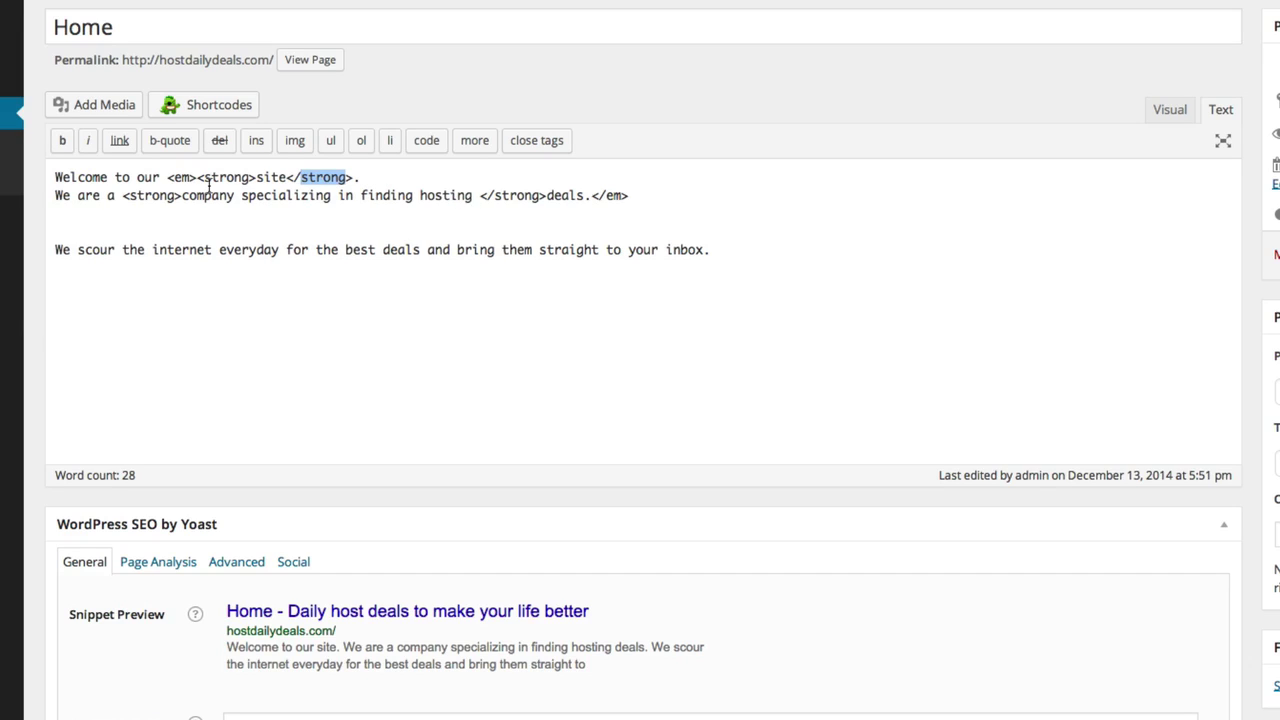
{"action": "left_click_drag", "start_coordinate": [197, 179], "coordinate": [168, 180]}
{"action": "left_click_drag", "start_coordinate": [631, 195], "coordinate": [591, 196]}
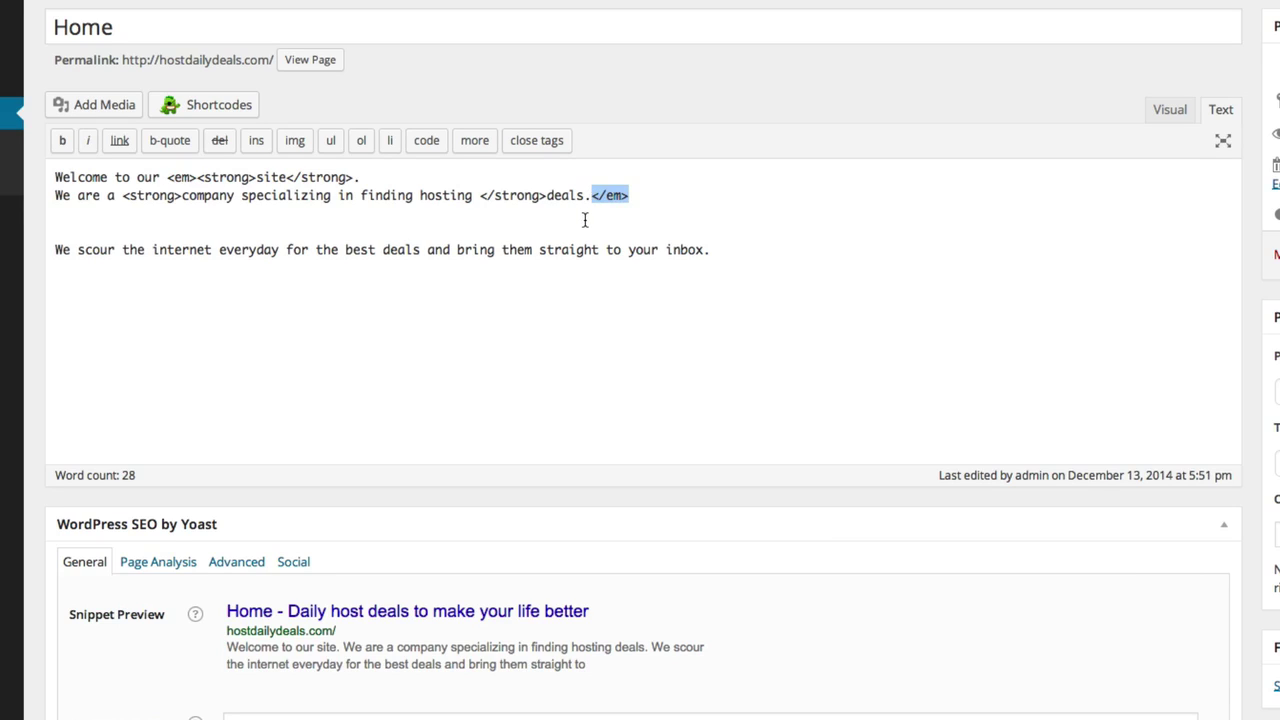
{"action": "left_click", "coordinate": [1166, 111]}
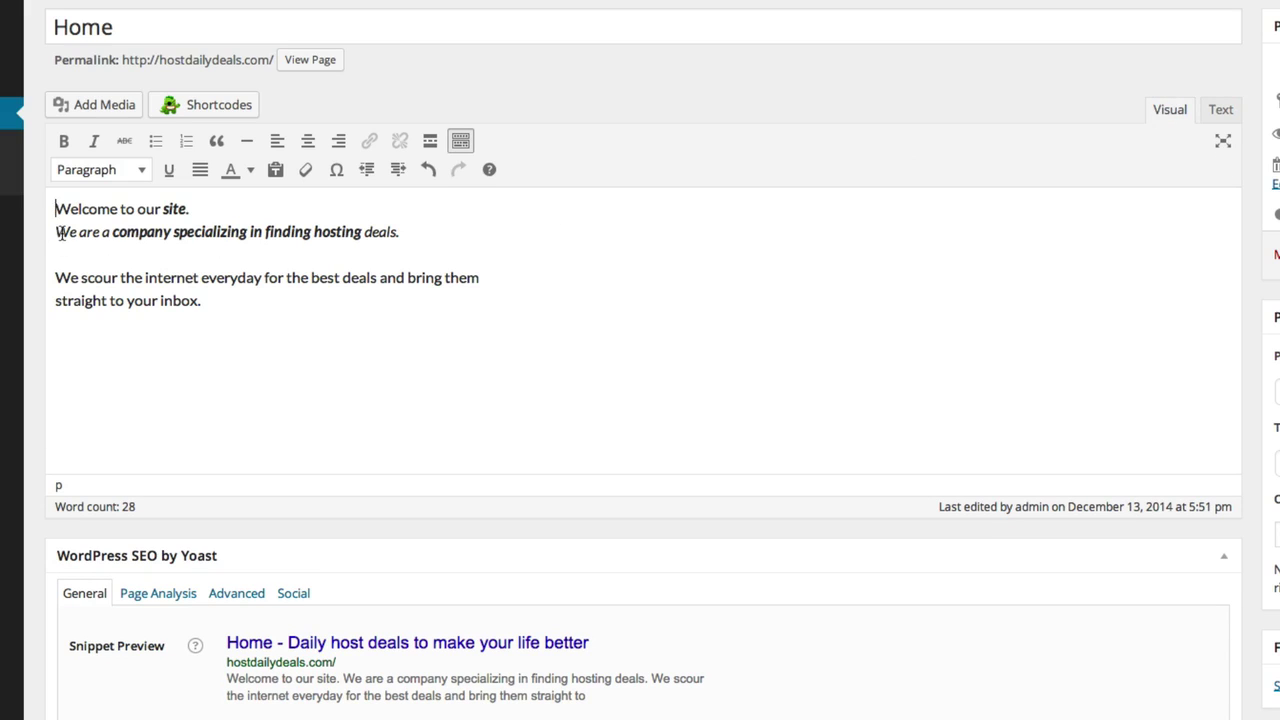
{"action": "left_click_drag", "start_coordinate": [58, 233], "coordinate": [406, 234]}
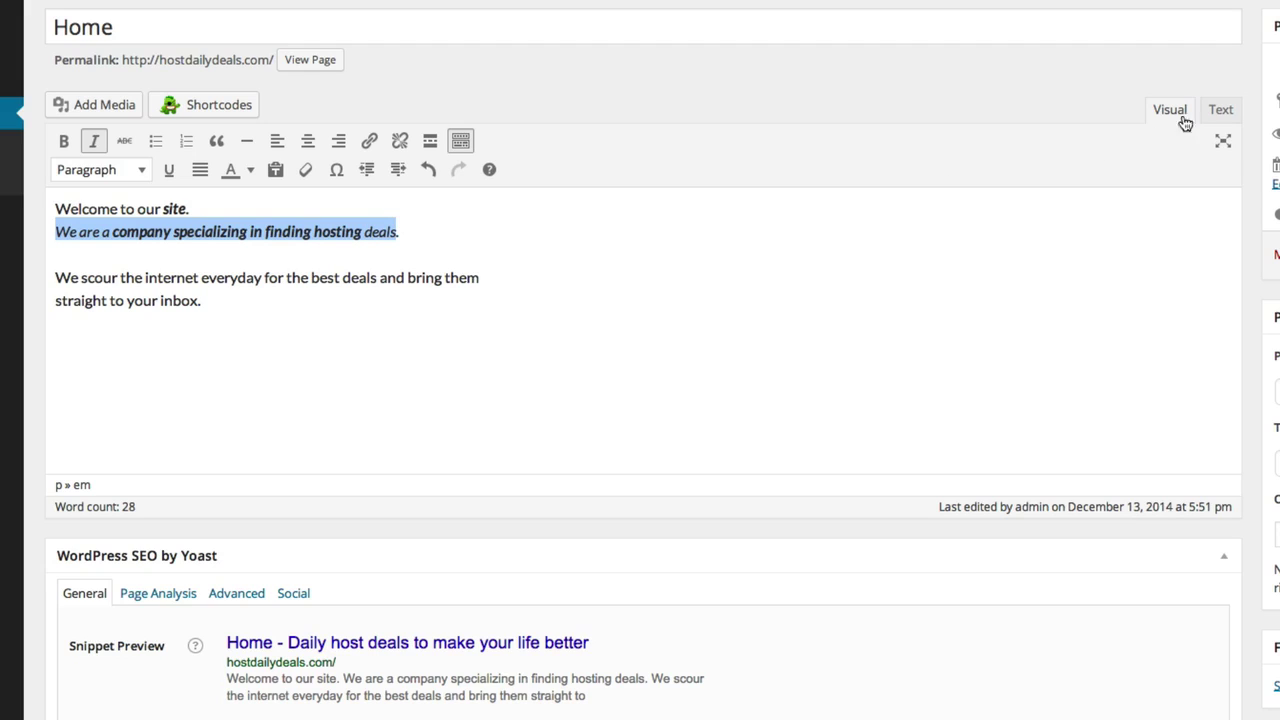
In the HTML, enclose the word "everyday" in the last paragraph in <strong> and </strong> tags.
{"action": "left_click", "coordinate": [1219, 112]}
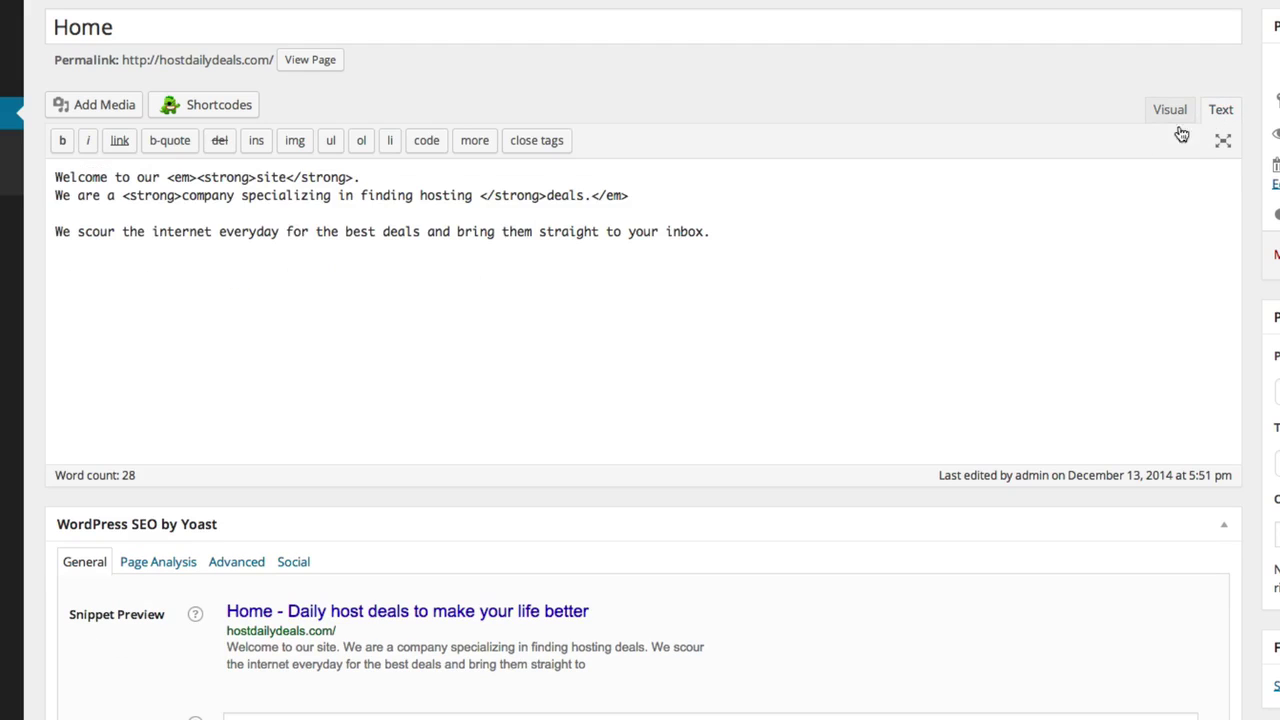
{"action": "left_click", "coordinate": [220, 232]}
{"action": "type", "text": "<stri"}
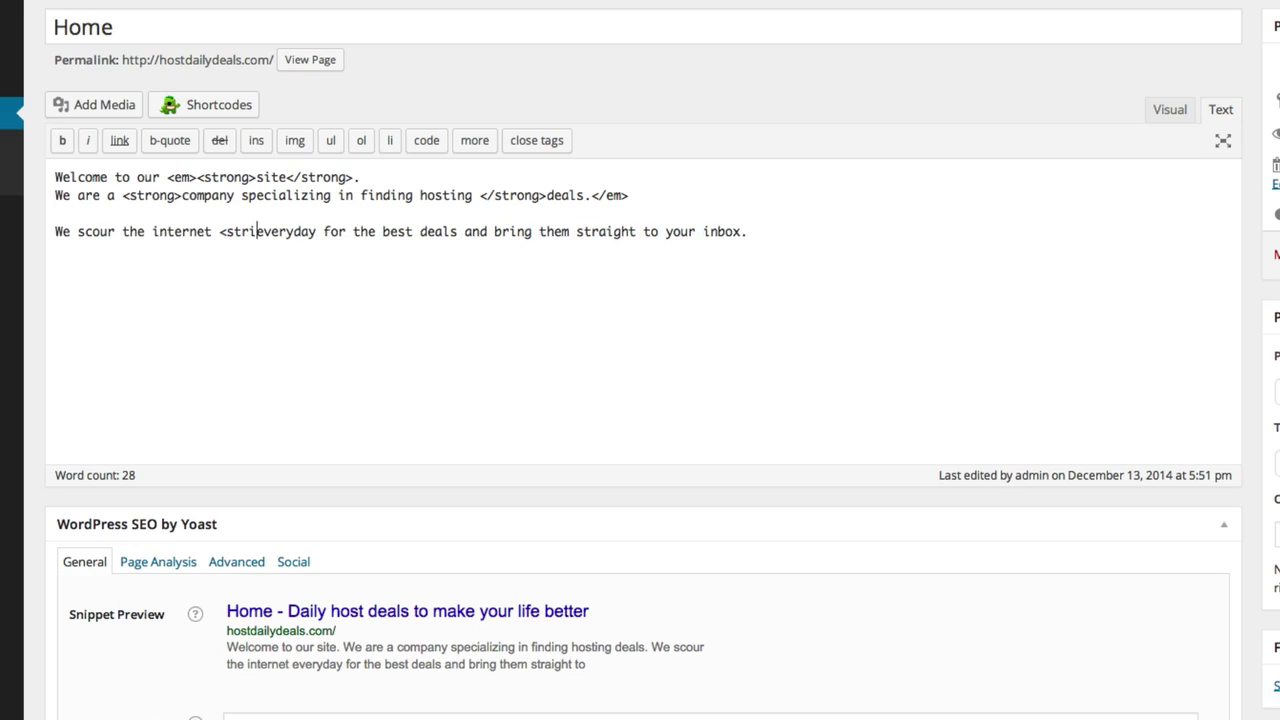
{"action": "type", "text": "ong>"}
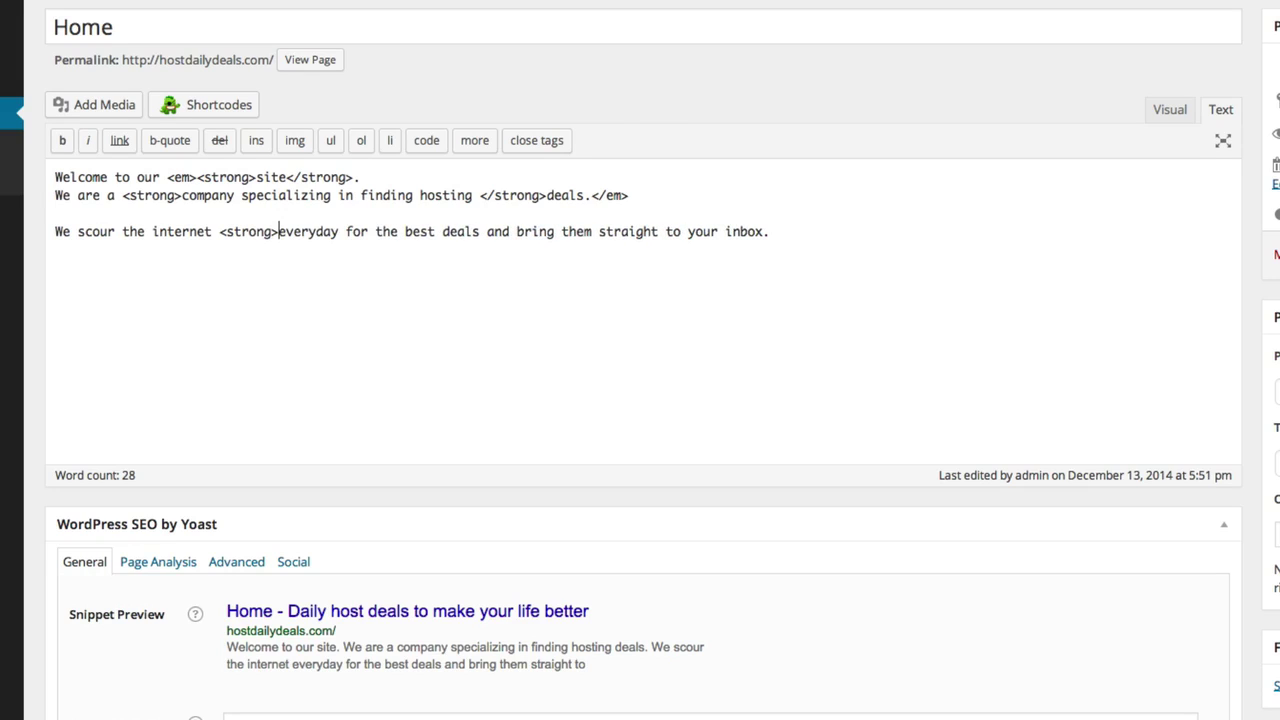
{"action": "left_click", "coordinate": [343, 233]}
{"action": "type", "text": "</strong>"}
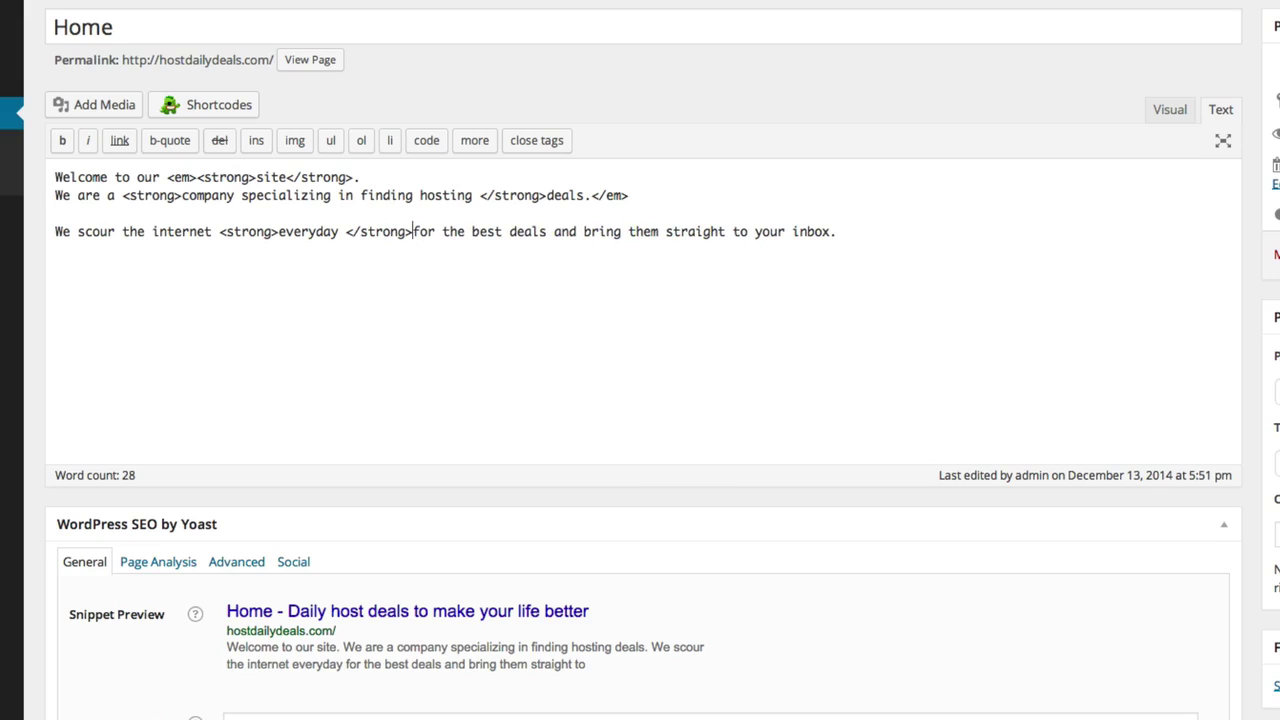
Compare the formatting of "everyday" in the visual view with its <strong> tags in the HTML.
{"action": "left_click", "coordinate": [1172, 112]}
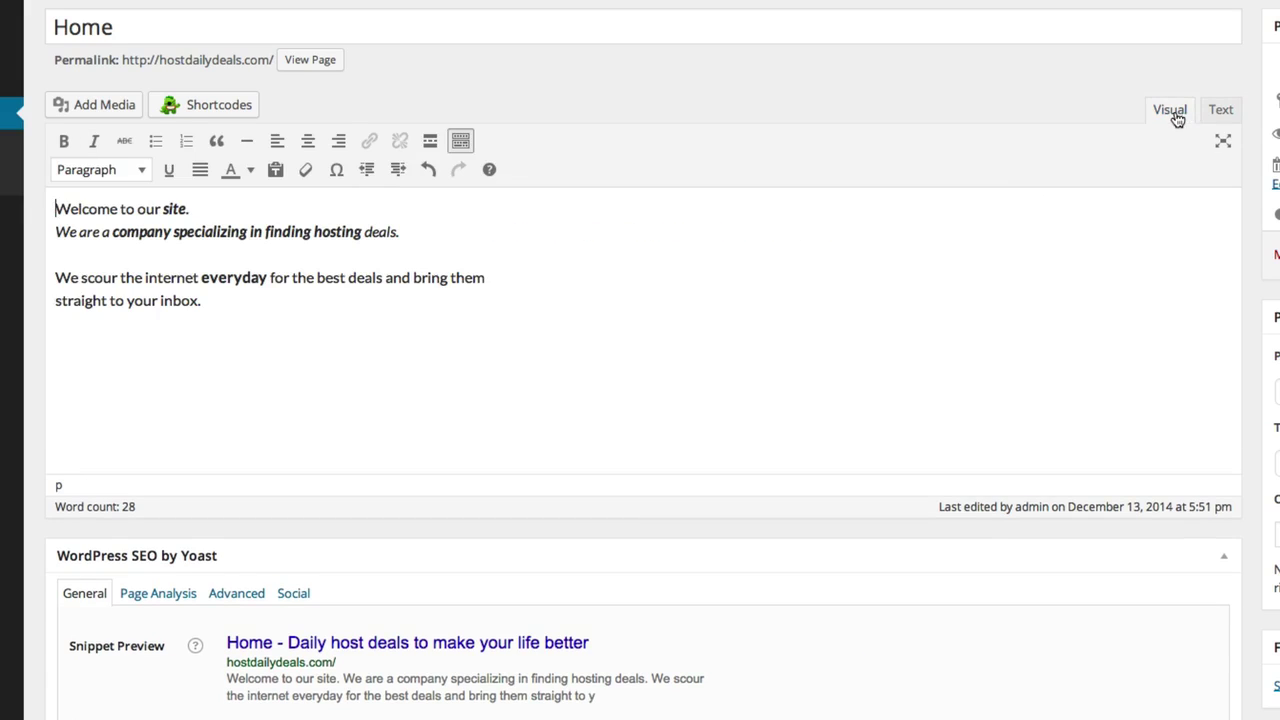
{"action": "double_click", "coordinate": [237, 278]}
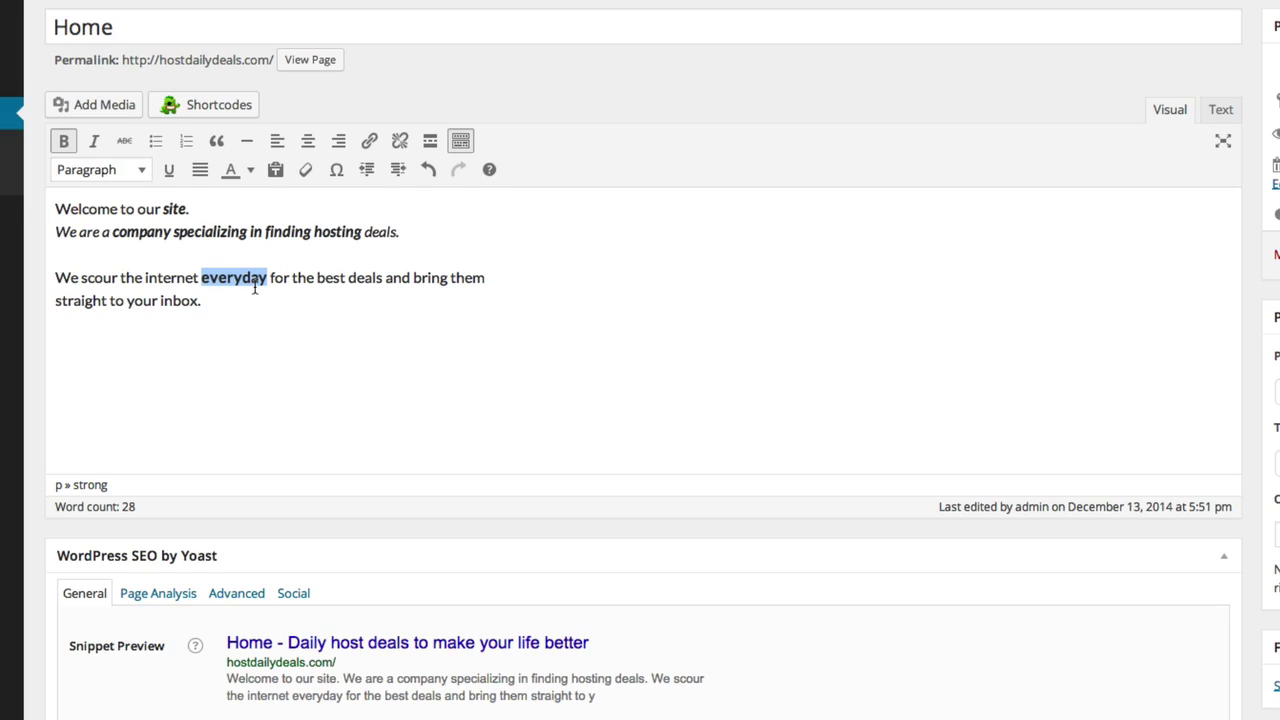
{"action": "left_click", "coordinate": [353, 254]}
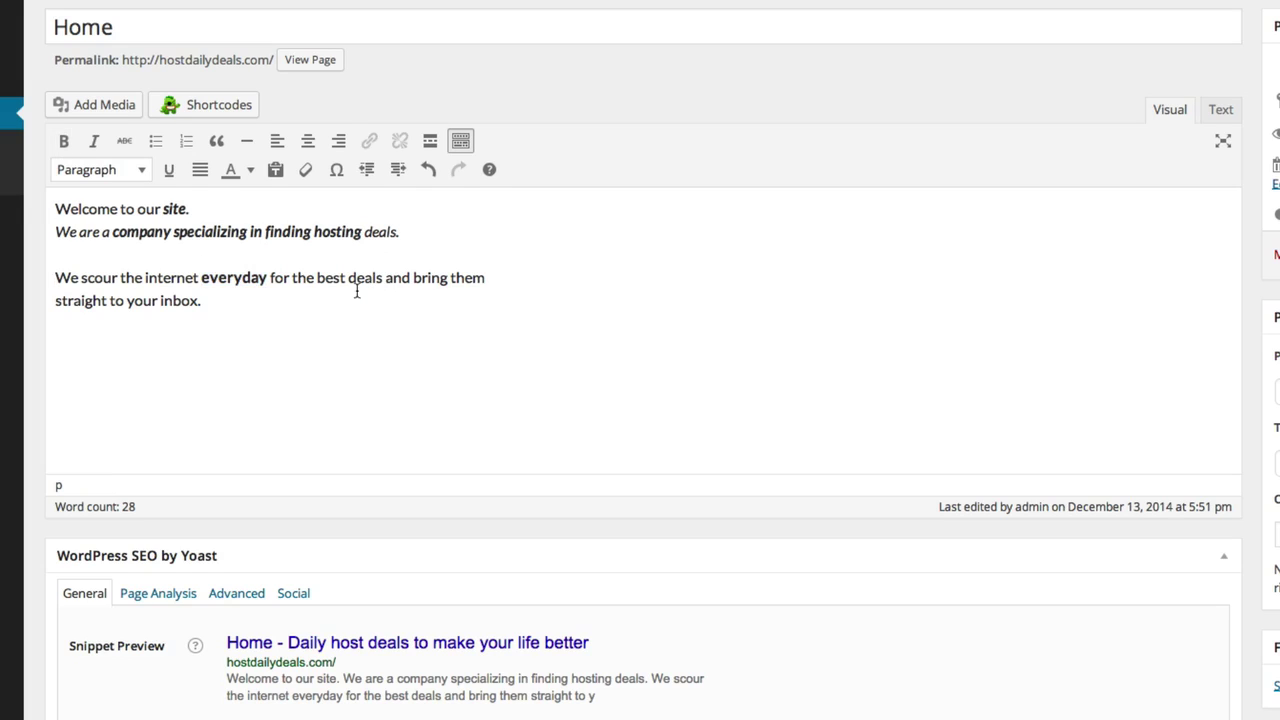
{"action": "left_click", "coordinate": [1221, 110]}
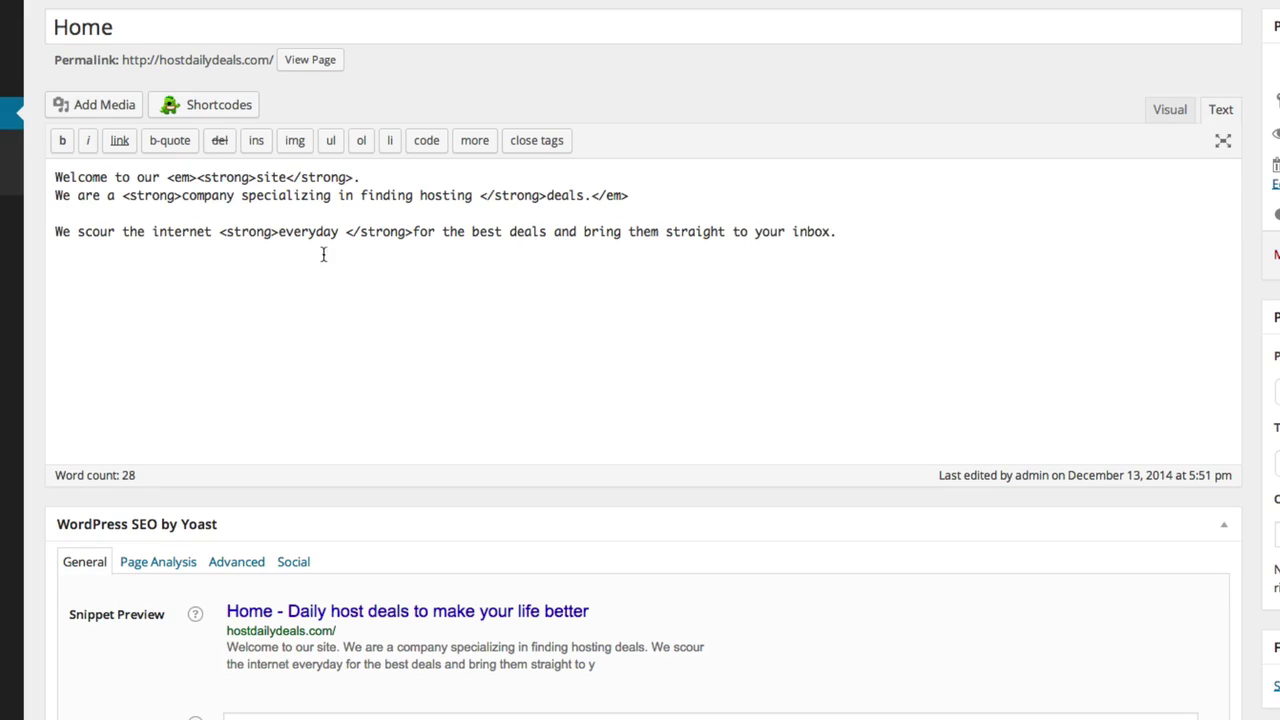
{"action": "left_click_drag", "start_coordinate": [219, 231], "coordinate": [412, 231]}
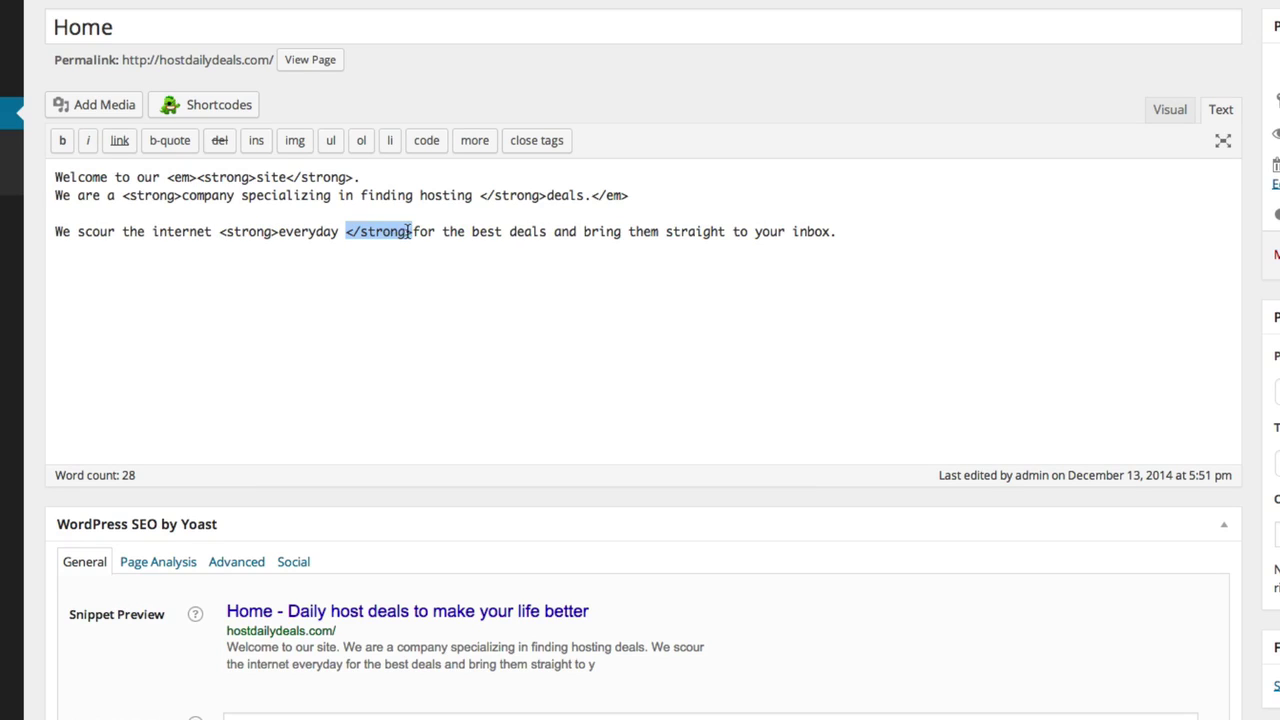
Enclose "bring them straight" in the last paragraph's HTML in <p> and </p> tags.
{"action": "left_click", "coordinate": [895, 231]}
{"action": "left_click", "coordinate": [584, 231]}
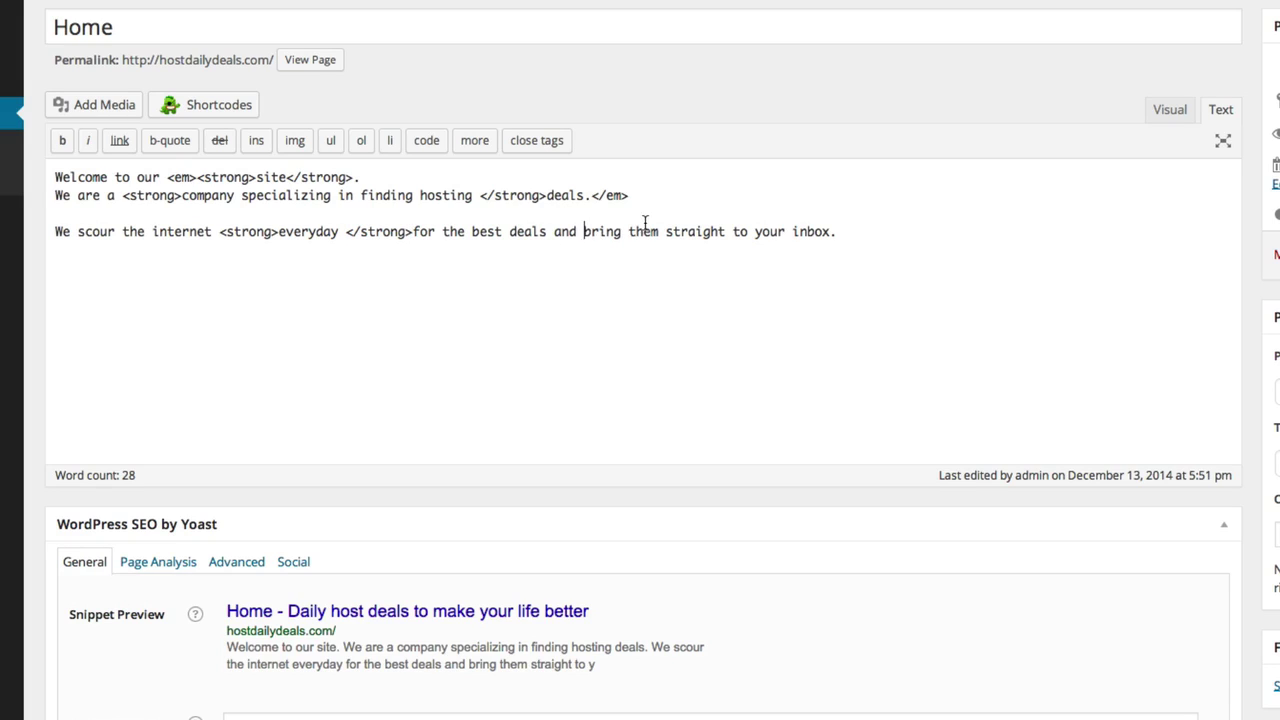
{"action": "type", "text": "<p>"}
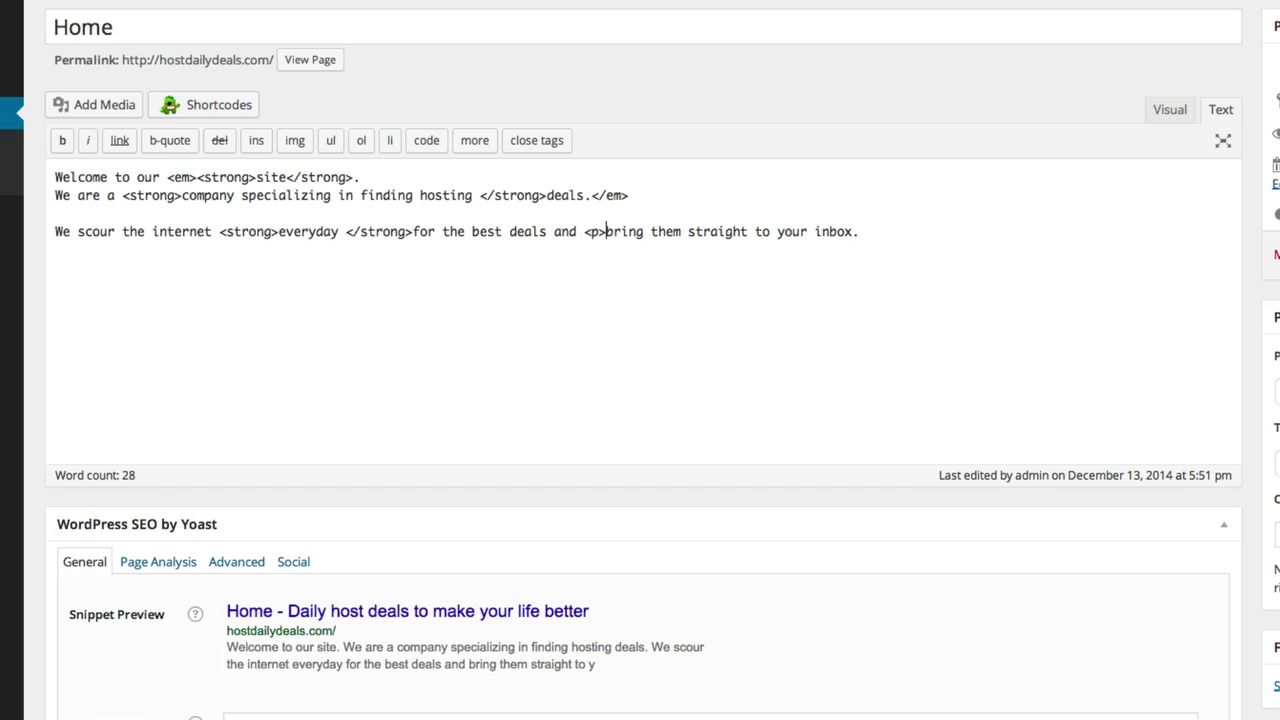
{"action": "left_click", "coordinate": [752, 231]}
{"action": "type", "text": "</p"}
{"action": "key", "text": "BackSpace"}
{"action": "key", "text": "BackSpace"}
{"action": "type", "text": "/p>"}
{"action": "left_click", "coordinate": [841, 250]}
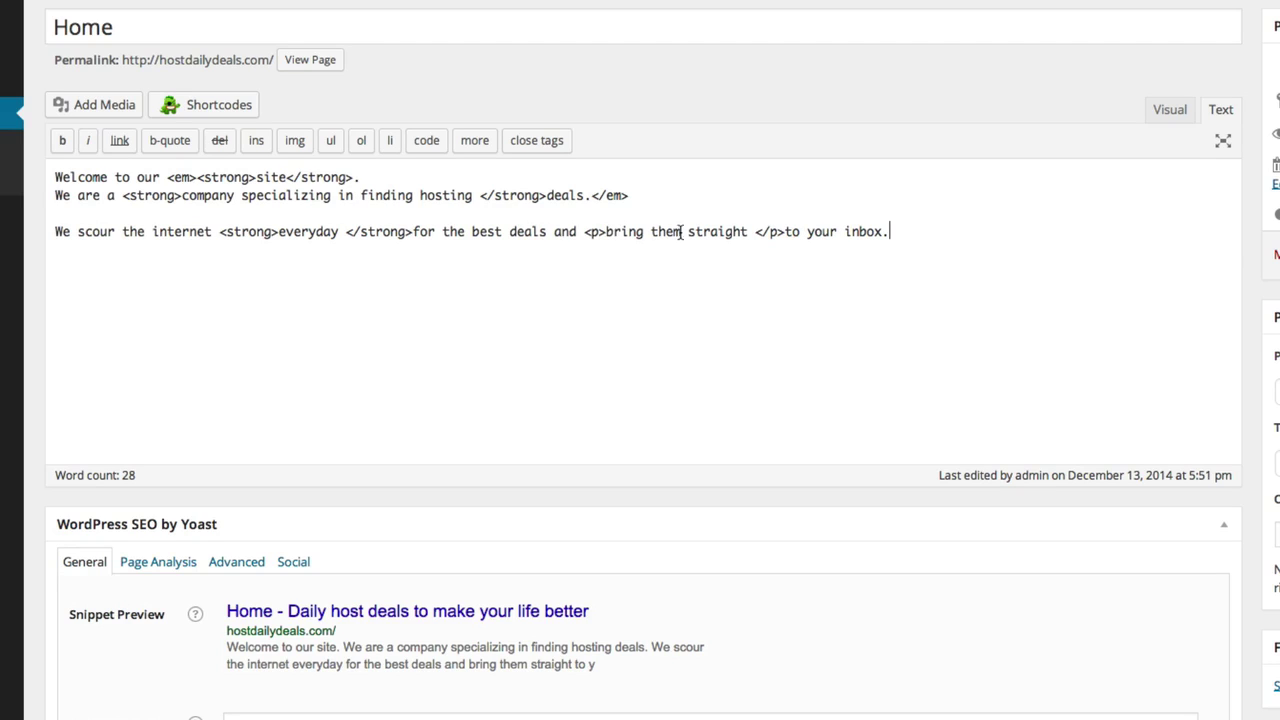
Check the paragraph spacing before and after "bring them straight" in the visual view.
{"action": "left_click", "coordinate": [1168, 109]}
{"action": "left_click", "coordinate": [155, 301]}
{"action": "left_click", "coordinate": [140, 353]}
{"action": "left_click", "coordinate": [138, 368]}
{"action": "left_click", "coordinate": [142, 300]}
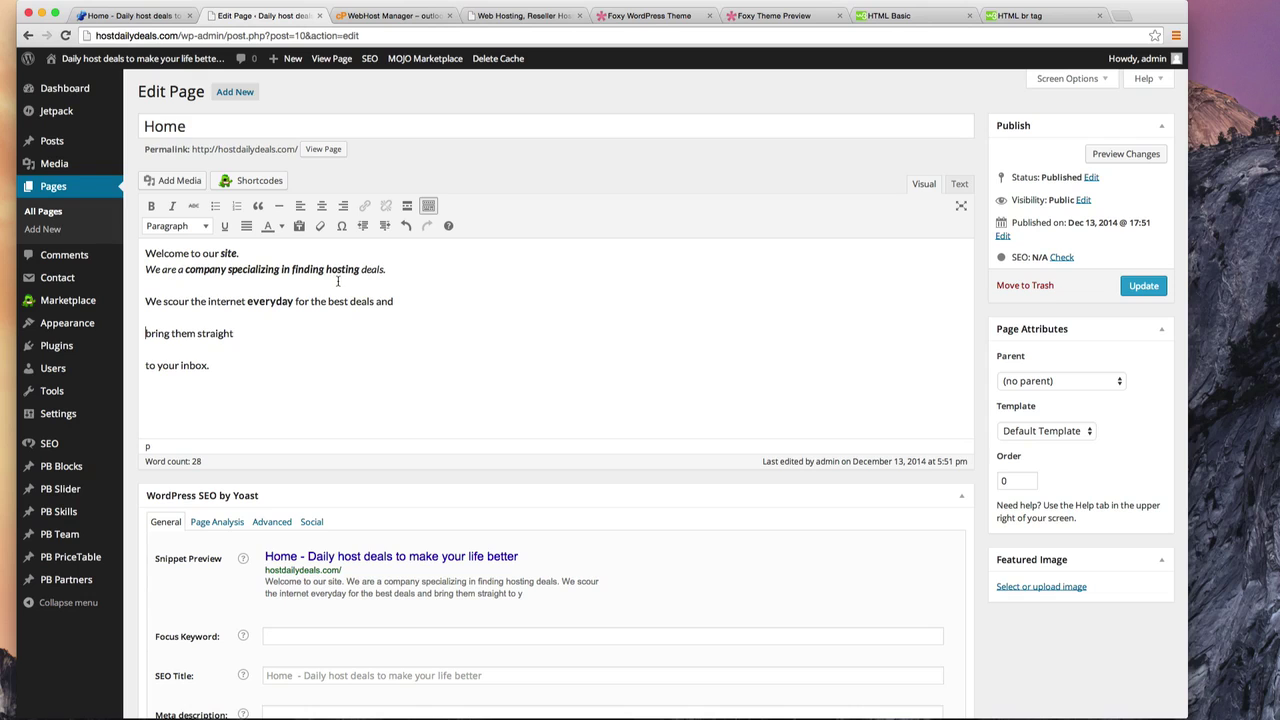
Switch to the w3schools.com HTML Basic Examples page.
{"action": "left_click", "coordinate": [913, 15]}
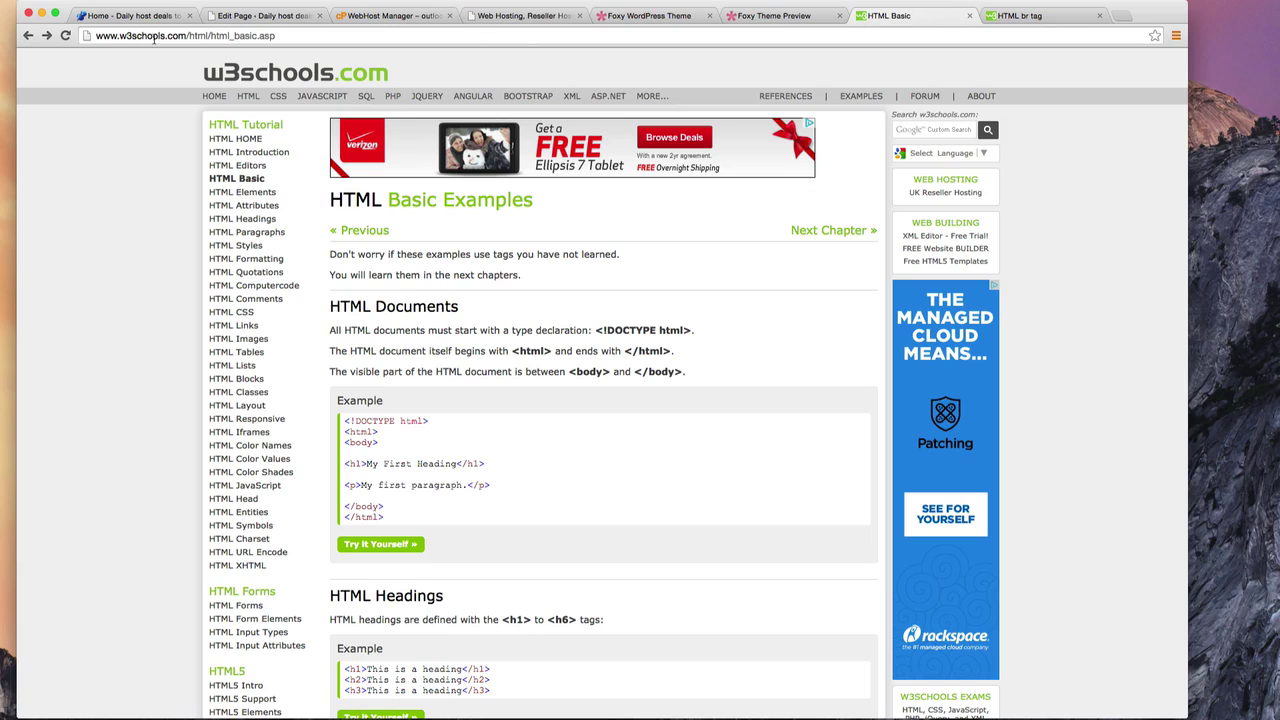
Review the heading and paragraph tag examples on the w3schools HTML Basic Examples page.
{"action": "left_click_drag", "start_coordinate": [120, 35], "coordinate": [186, 36]}
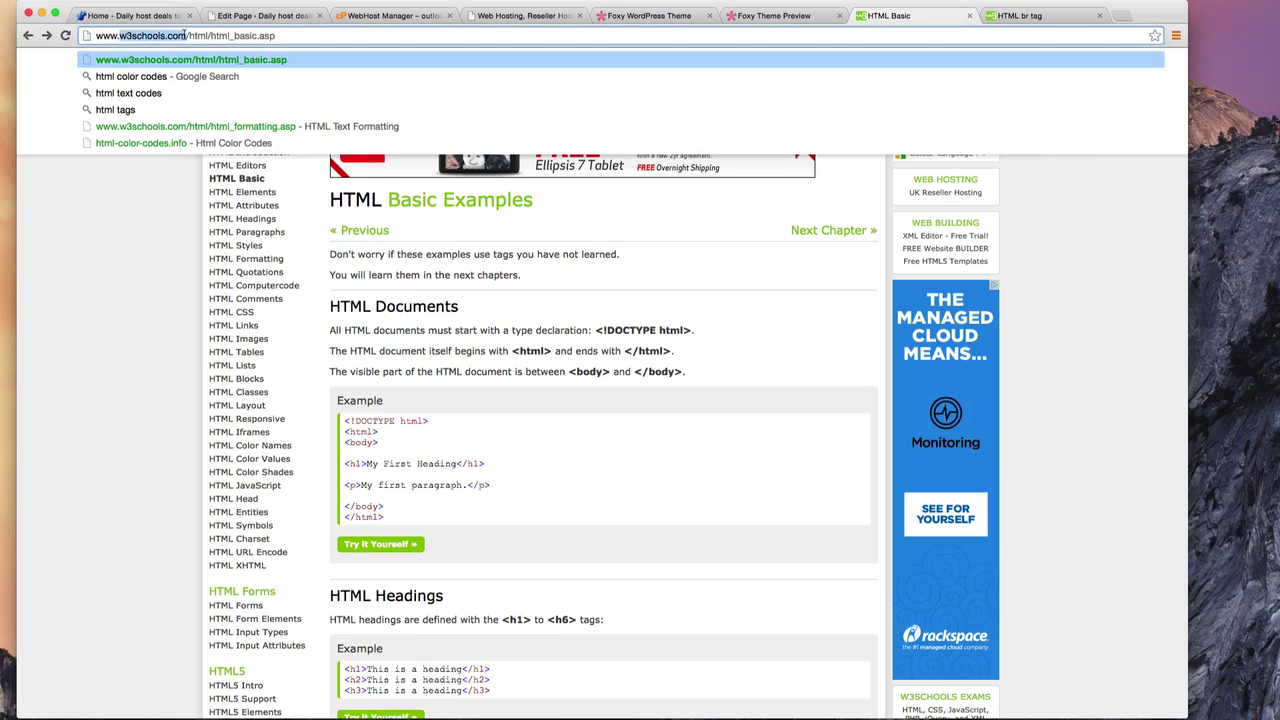
{"action": "left_click", "coordinate": [584, 270]}
{"action": "scroll", "coordinate": [578, 277], "scroll_direction": "down", "scroll_amount": 1}
{"action": "scroll", "coordinate": [577, 277], "scroll_direction": "down", "scroll_amount": 3}
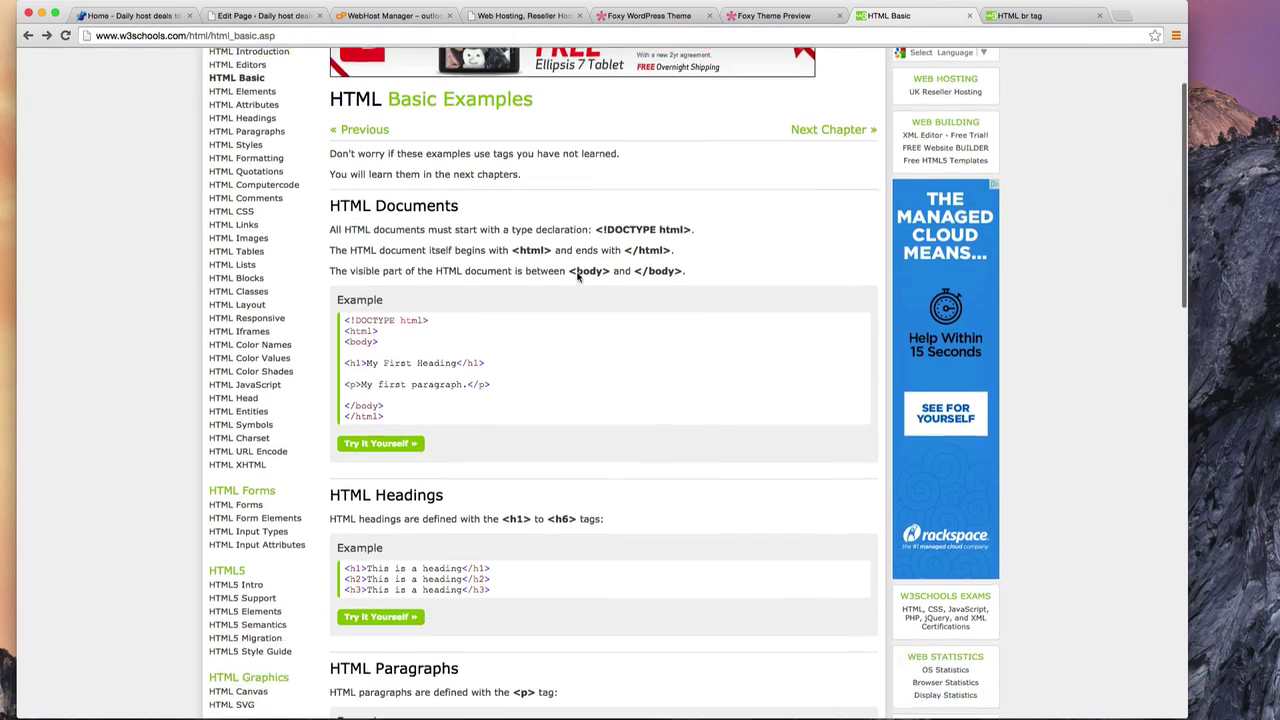
{"action": "scroll", "coordinate": [577, 277], "scroll_direction": "down", "scroll_amount": 5}
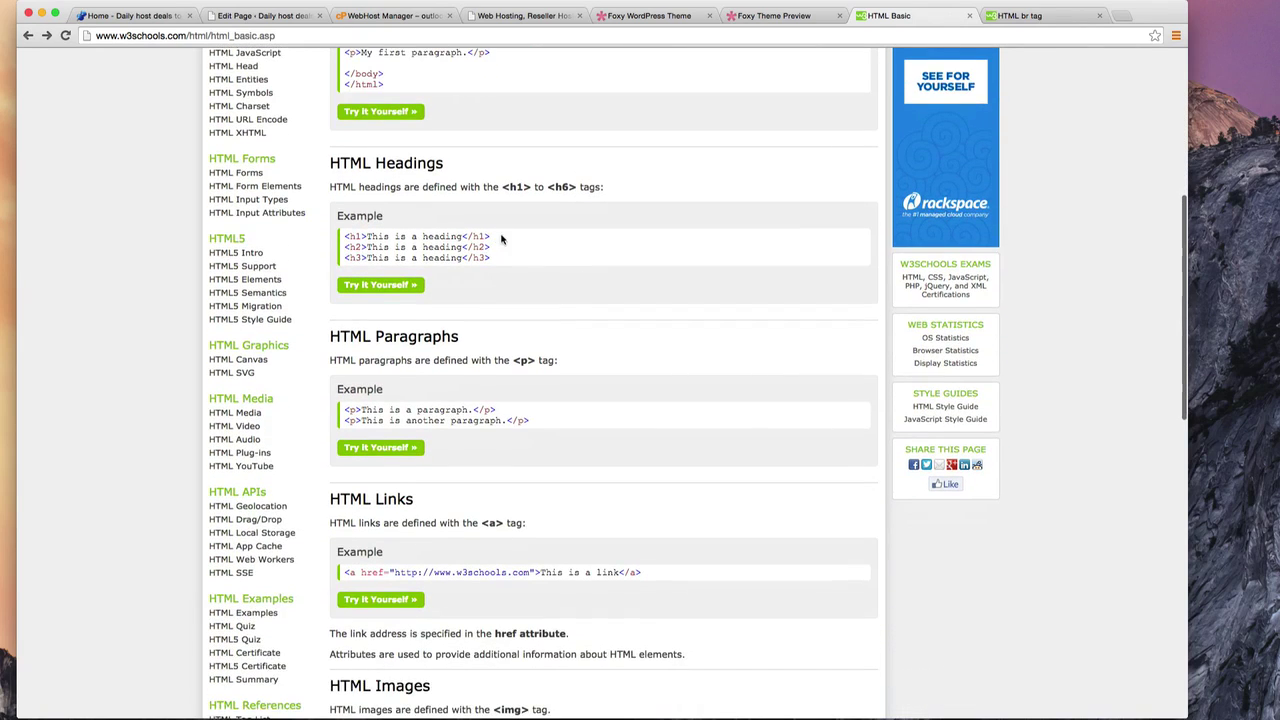
{"action": "left_click_drag", "start_coordinate": [502, 239], "coordinate": [347, 237]}
{"action": "left_click_drag", "start_coordinate": [502, 410], "coordinate": [344, 411]}
{"action": "scroll", "coordinate": [484, 358], "scroll_direction": "down", "scroll_amount": 3}
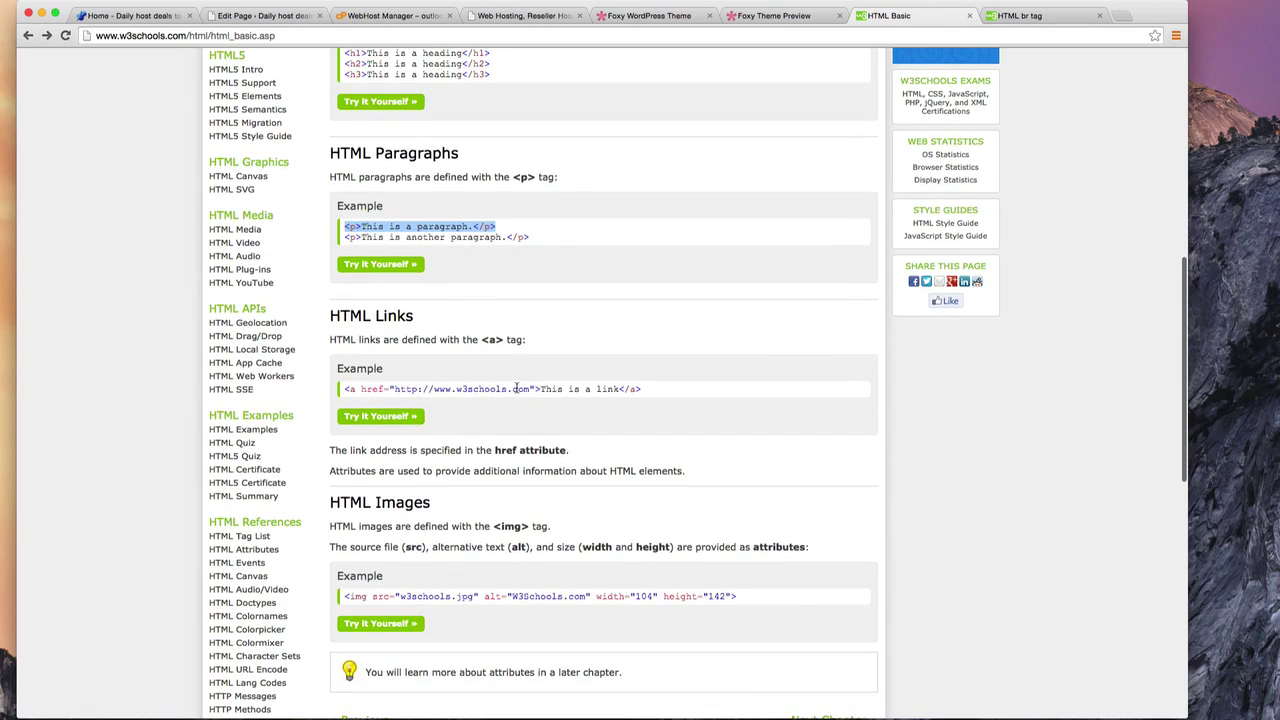
In the Home page's visual view, rejoin "bring them straight" and "to your inbox." with the preceding sentence as one paragraph.
{"action": "left_click", "coordinate": [262, 16]}
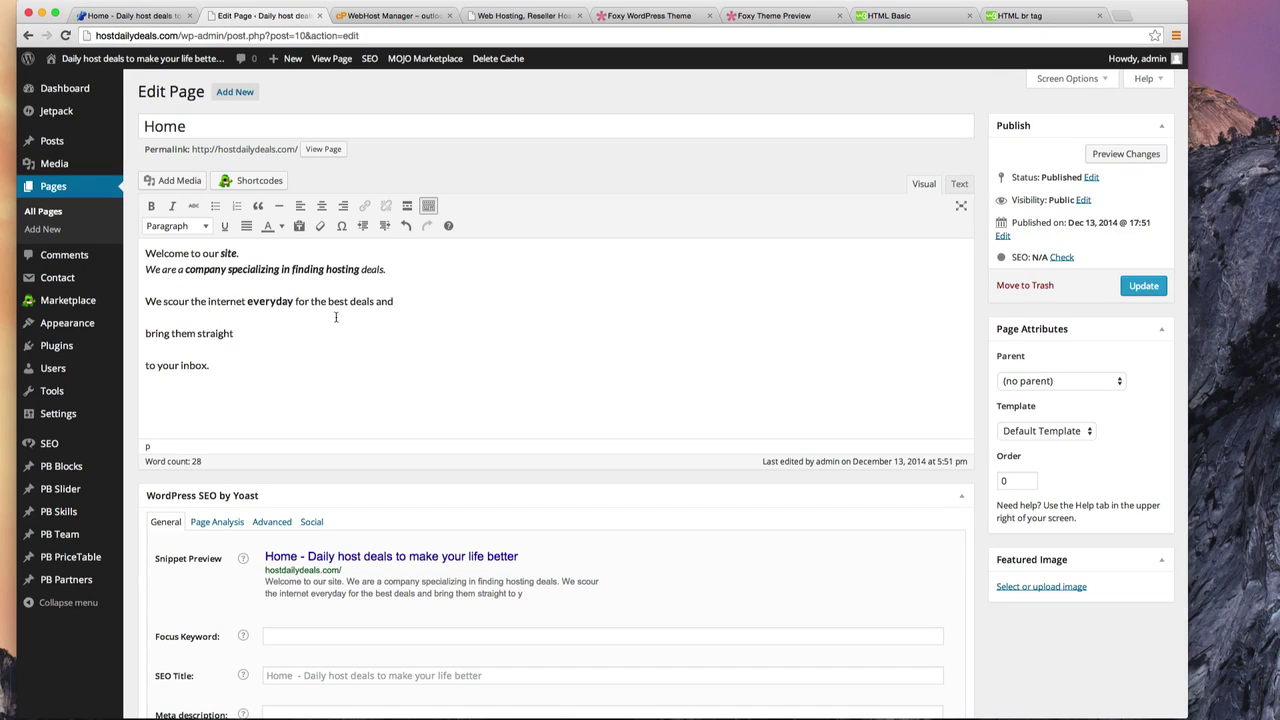
{"action": "key", "text": "BackSpace"}
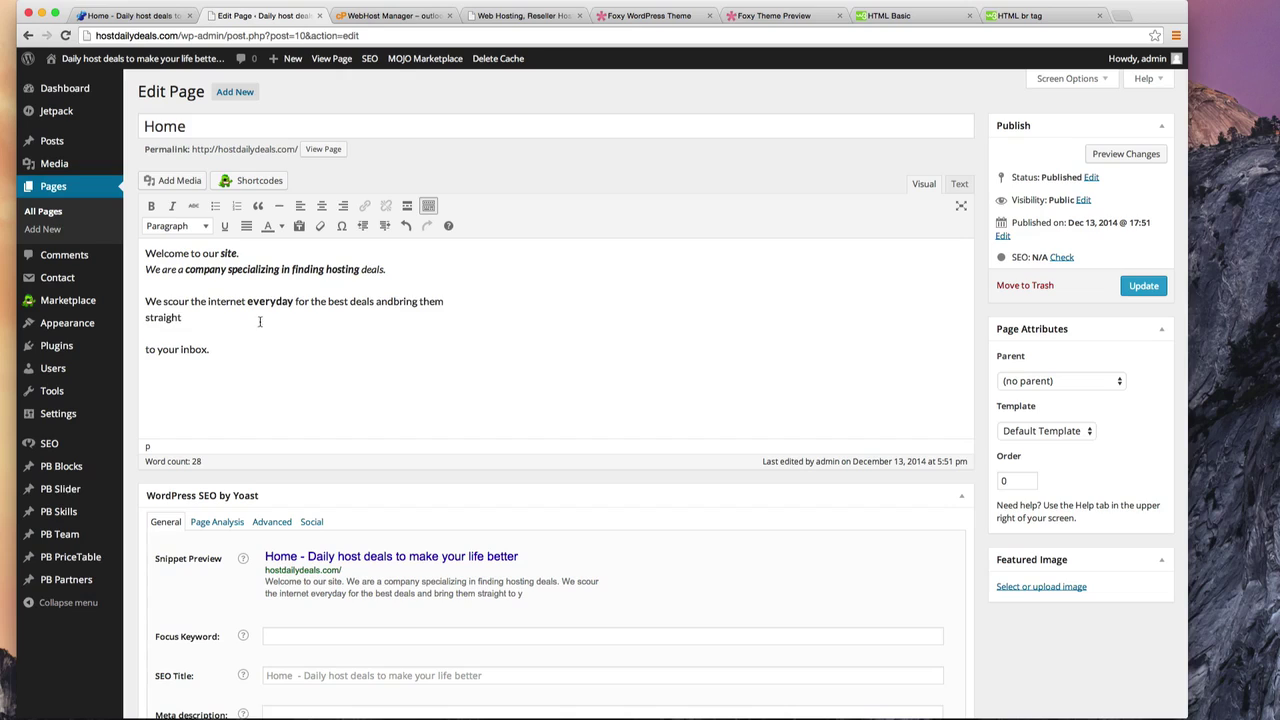
{"action": "key", "text": "BackSpace"}
{"action": "type", "text": "t"}
{"action": "left_click", "coordinate": [145, 350]}
{"action": "key", "text": "BackSpace"}
{"action": "double_click", "coordinate": [232, 317]}
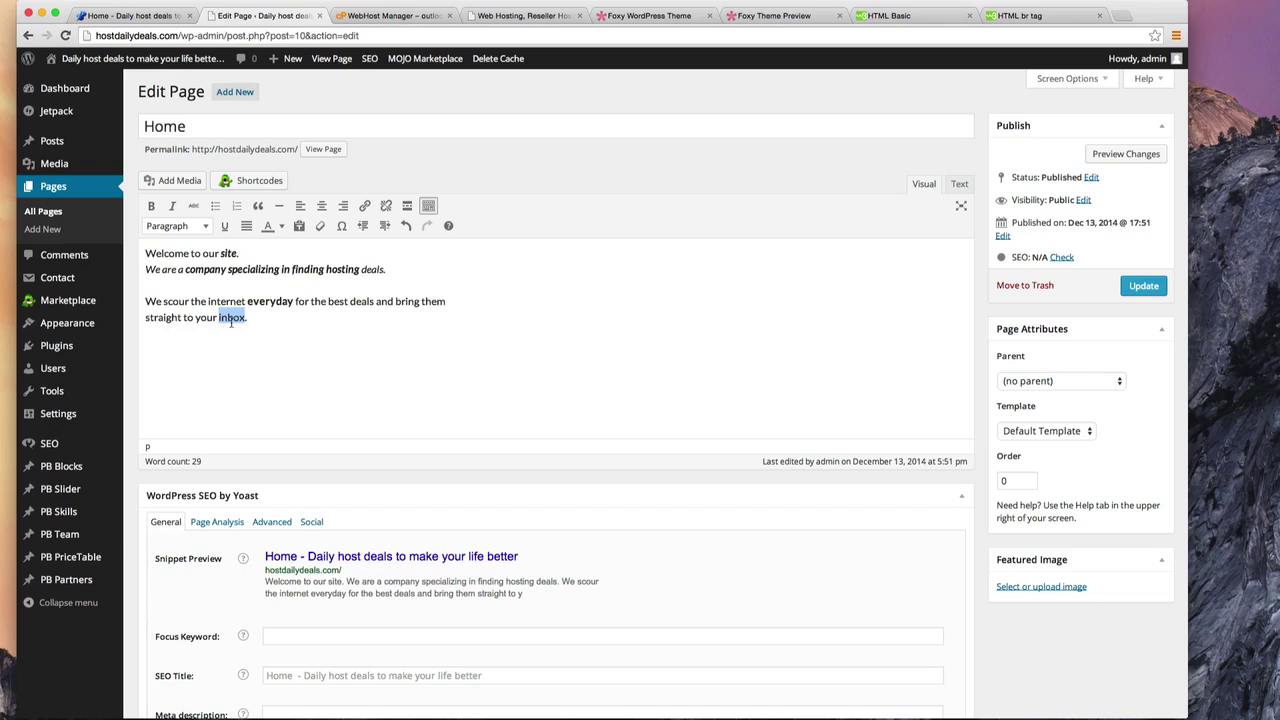
{"action": "left_click", "coordinate": [365, 208]}
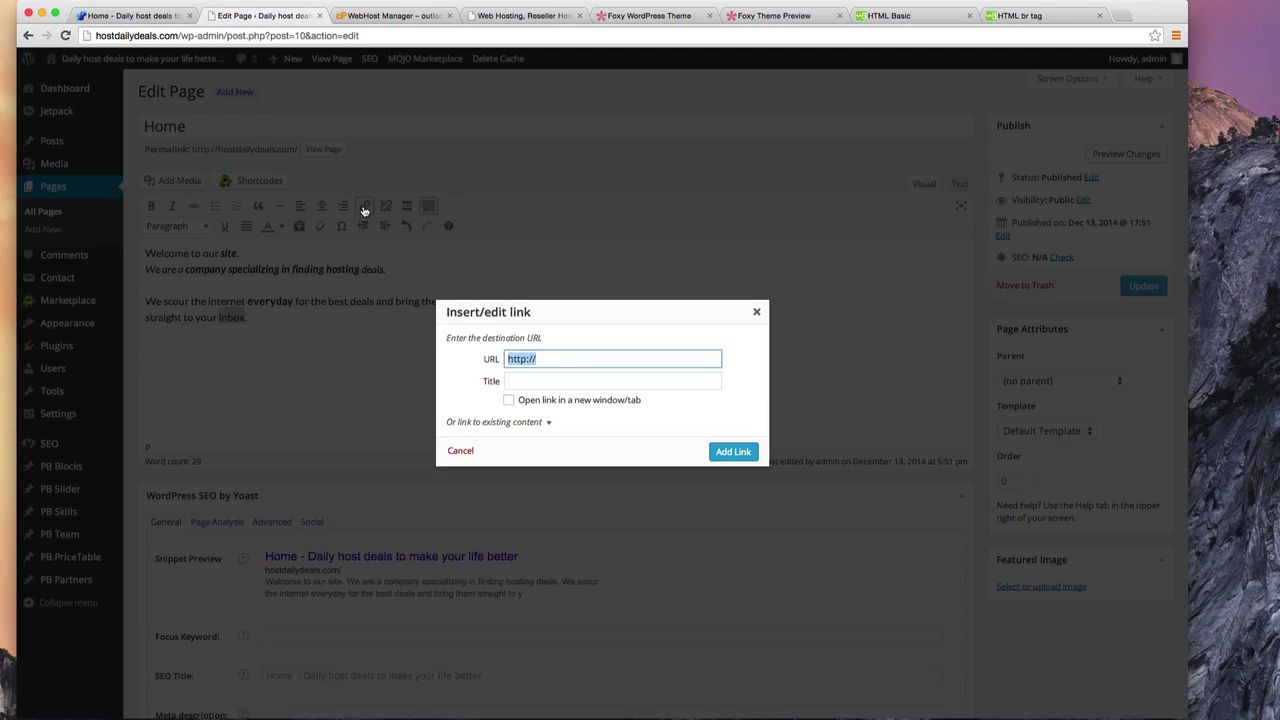
{"action": "left_click", "coordinate": [552, 360]}
{"action": "type", "text": "cnn.com"}
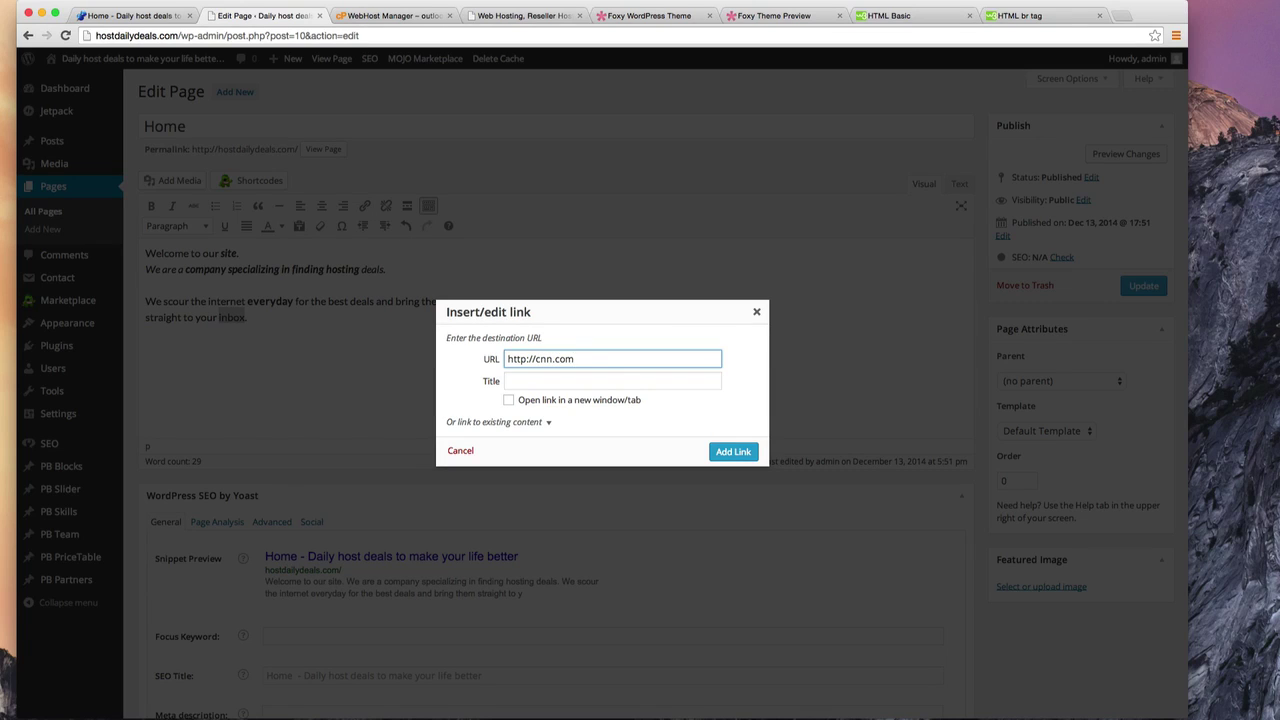
{"action": "left_click", "coordinate": [735, 452]}
{"action": "left_click", "coordinate": [1143, 285]}
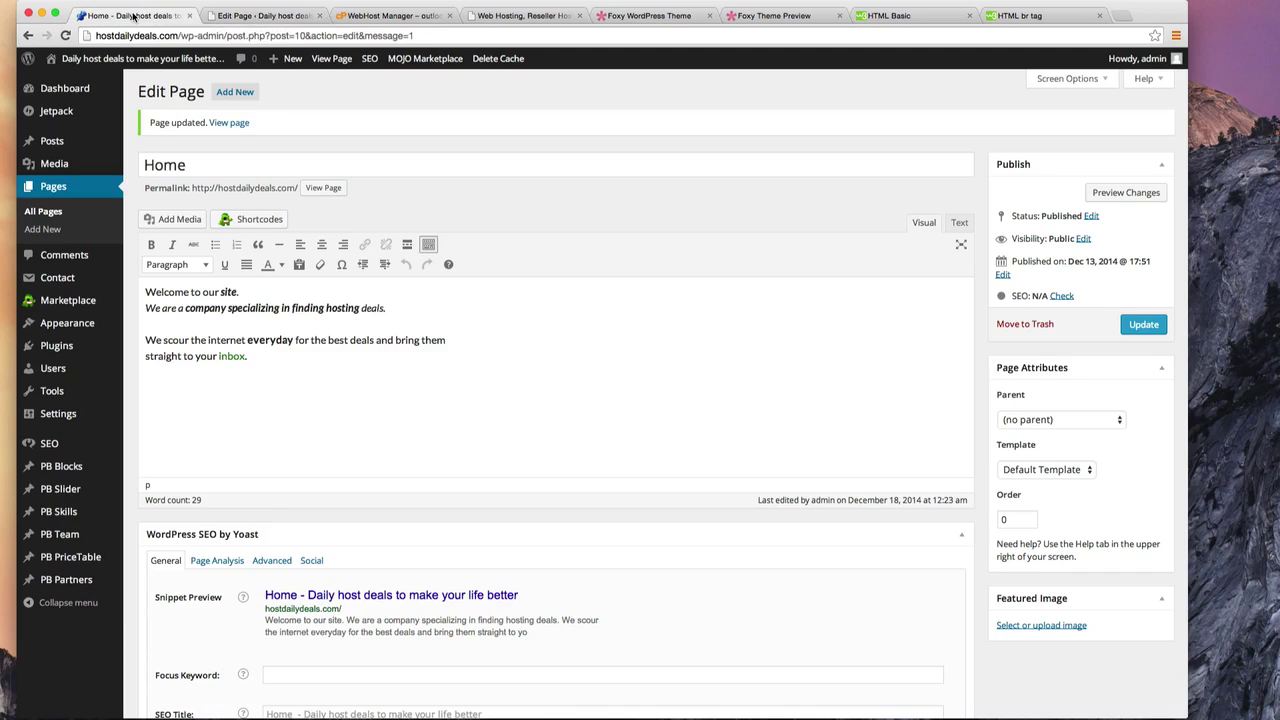
Check the "inbox" link on the reloaded live Home page and examine its <a href> markup in the editor's HTML.
{"action": "left_click", "coordinate": [133, 16]}
{"action": "left_click", "coordinate": [62, 35]}
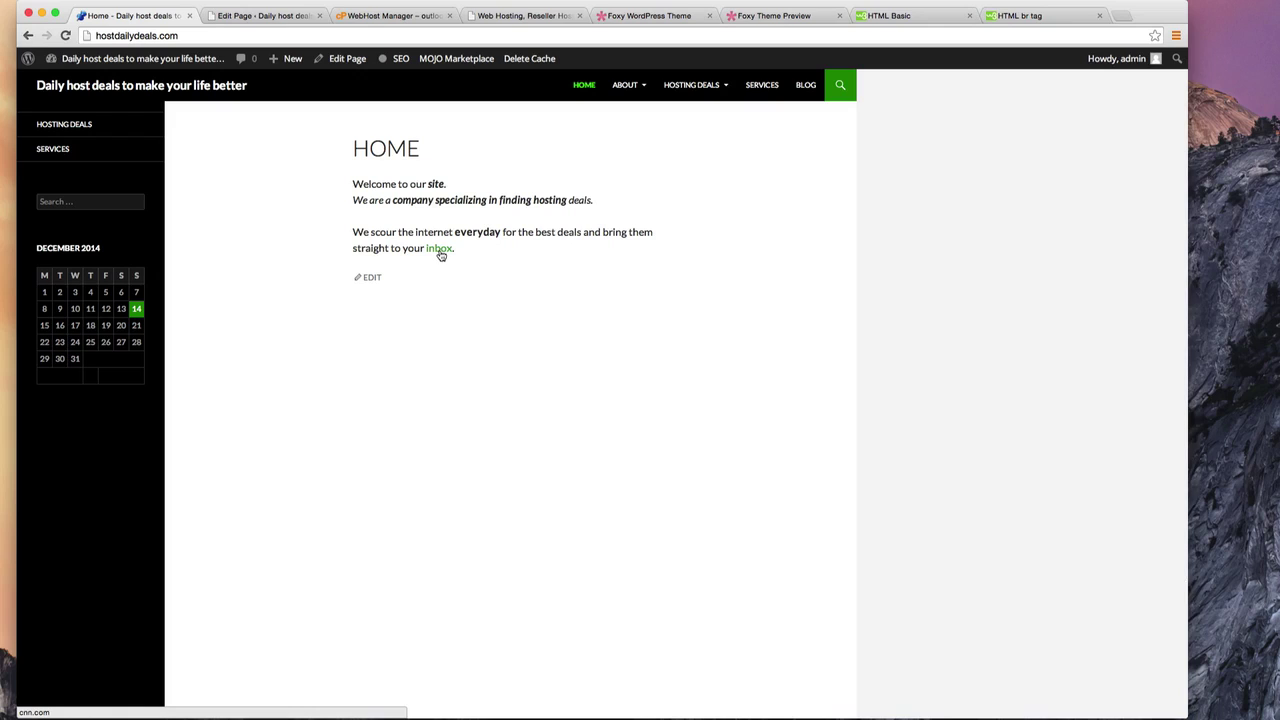
{"action": "left_click", "coordinate": [262, 15]}
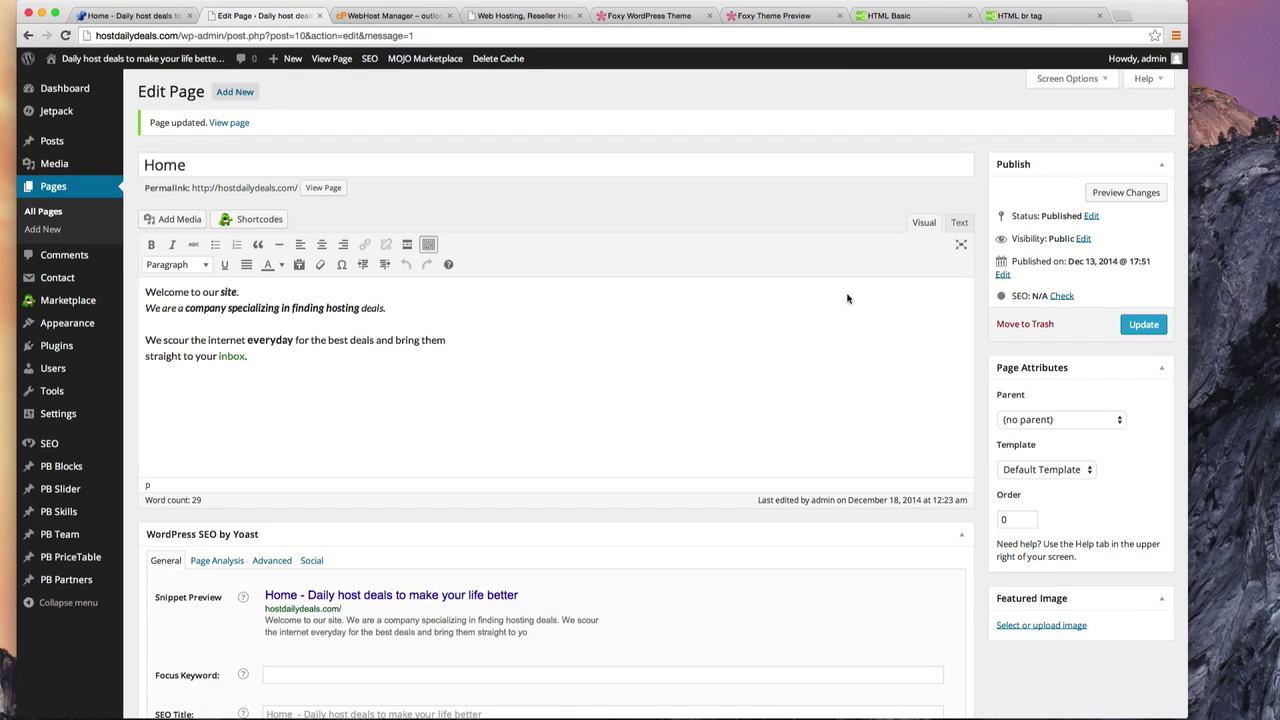
{"action": "left_click", "coordinate": [959, 223]}
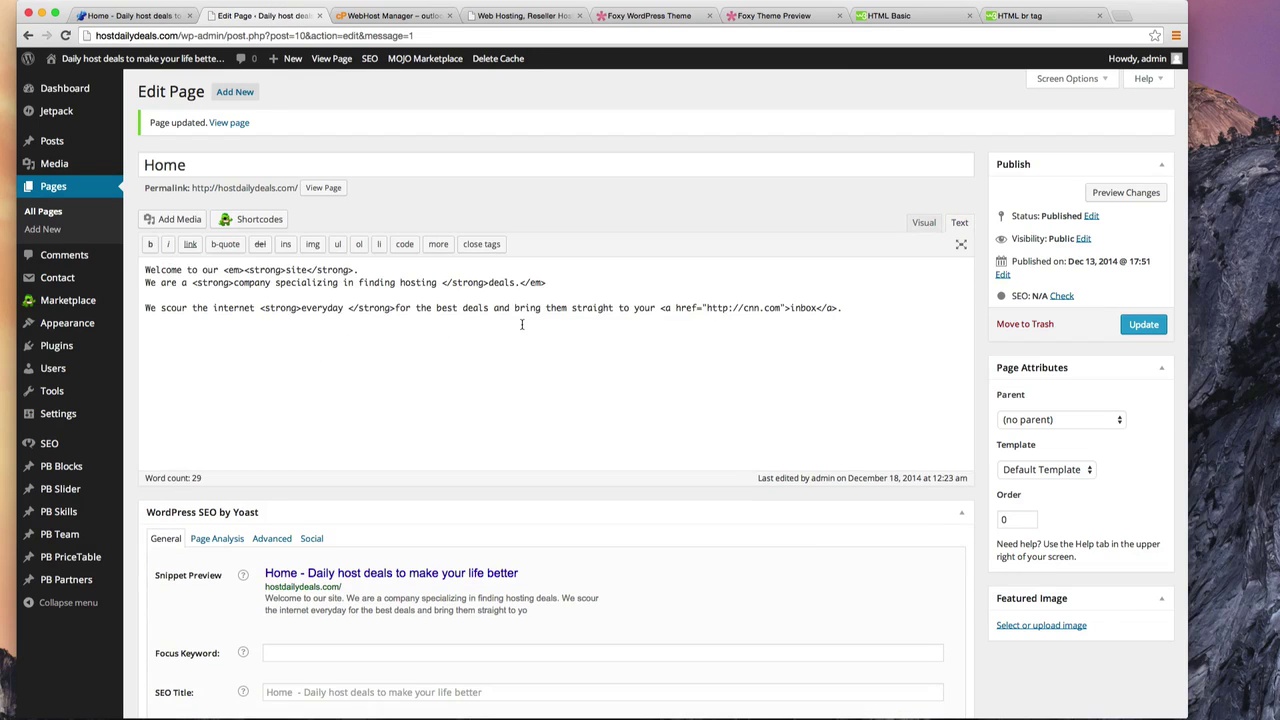
{"action": "left_click_drag", "start_coordinate": [660, 308], "coordinate": [848, 311]}
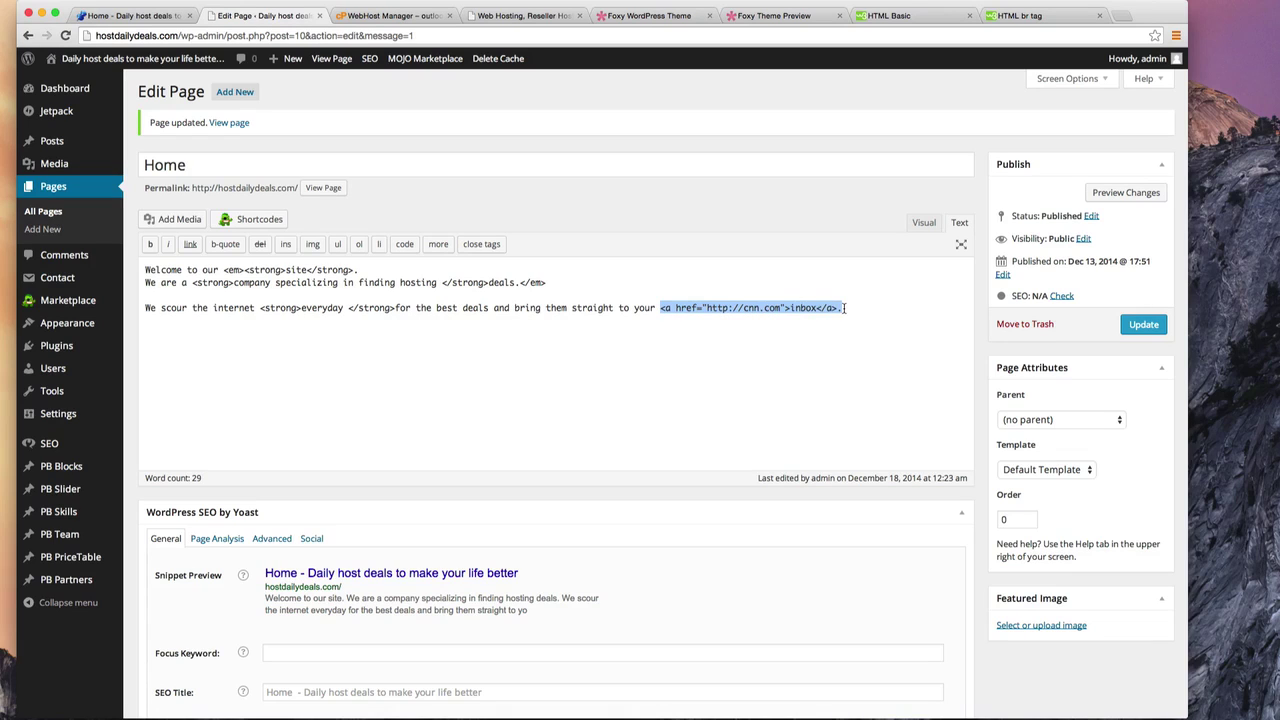
{"action": "left_click", "coordinate": [778, 321]}
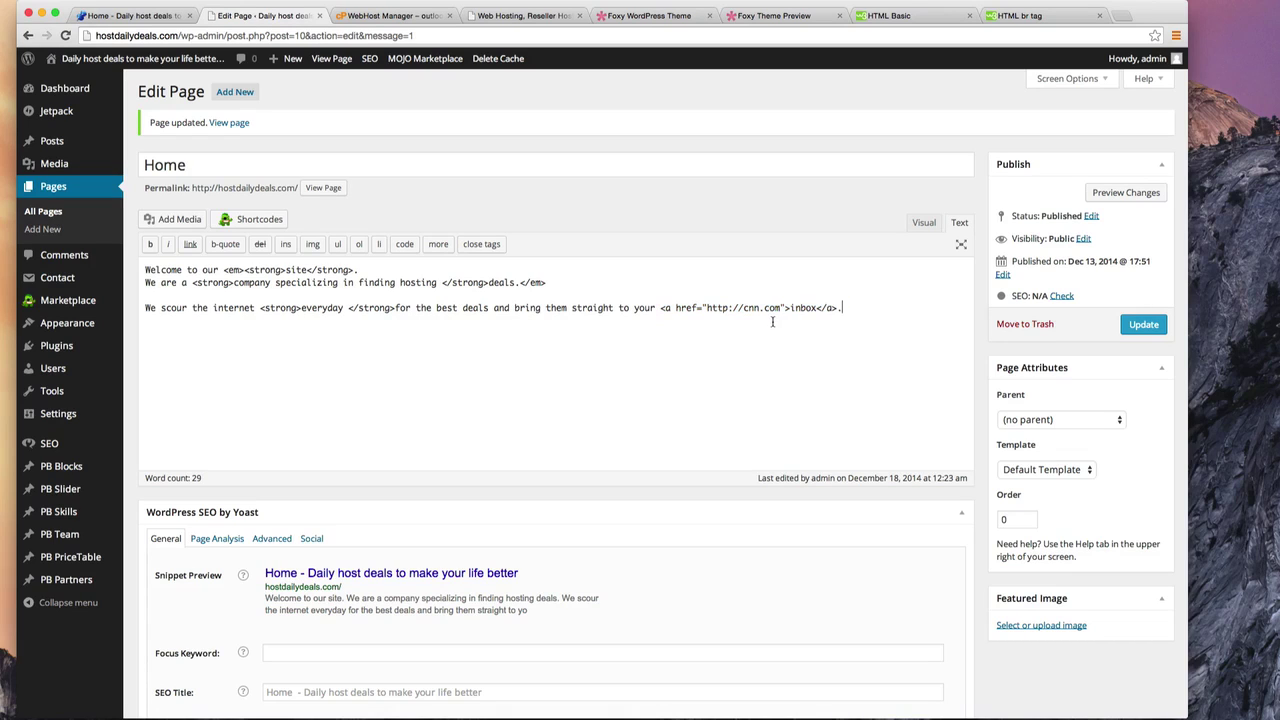
Study the HTML Links example on w3schools: the opening and closing <a> tags, the href address and the link text.
{"action": "left_click", "coordinate": [915, 16]}
{"action": "scroll", "coordinate": [586, 288], "scroll_direction": "down", "scroll_amount": 3}
{"action": "left_click", "coordinate": [484, 213]}
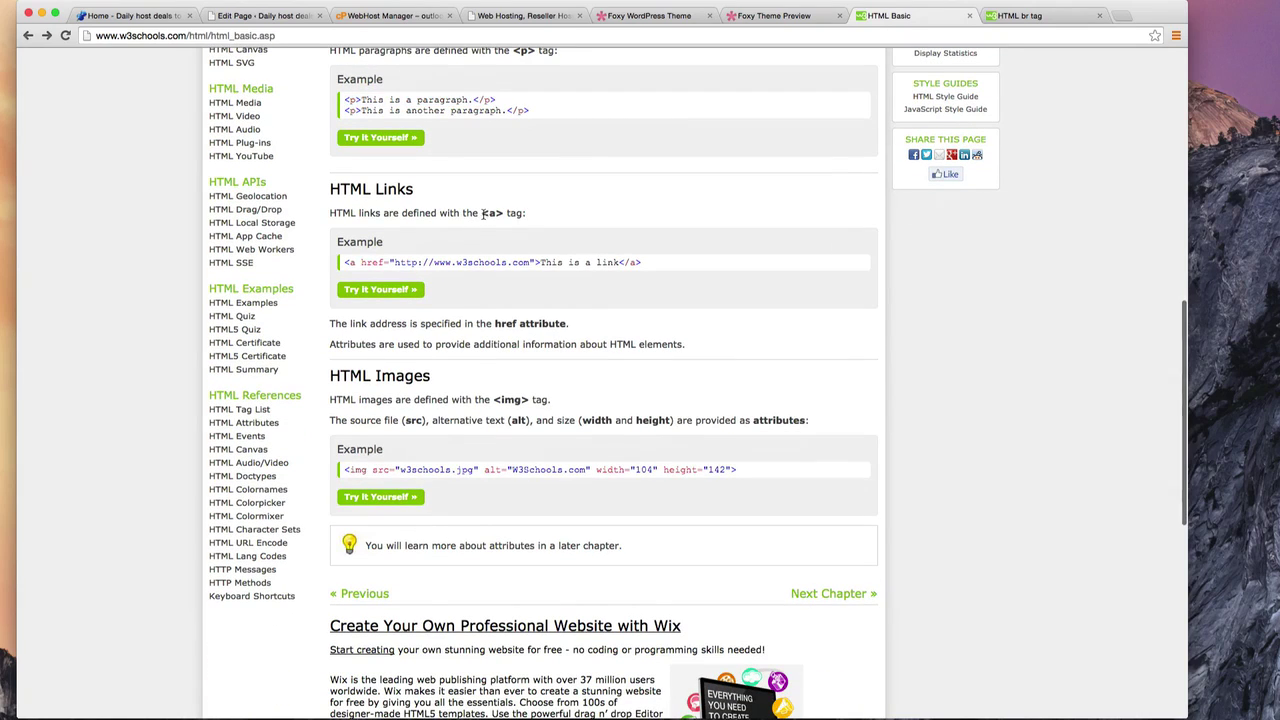
{"action": "left_click_drag", "start_coordinate": [484, 213], "coordinate": [507, 214]}
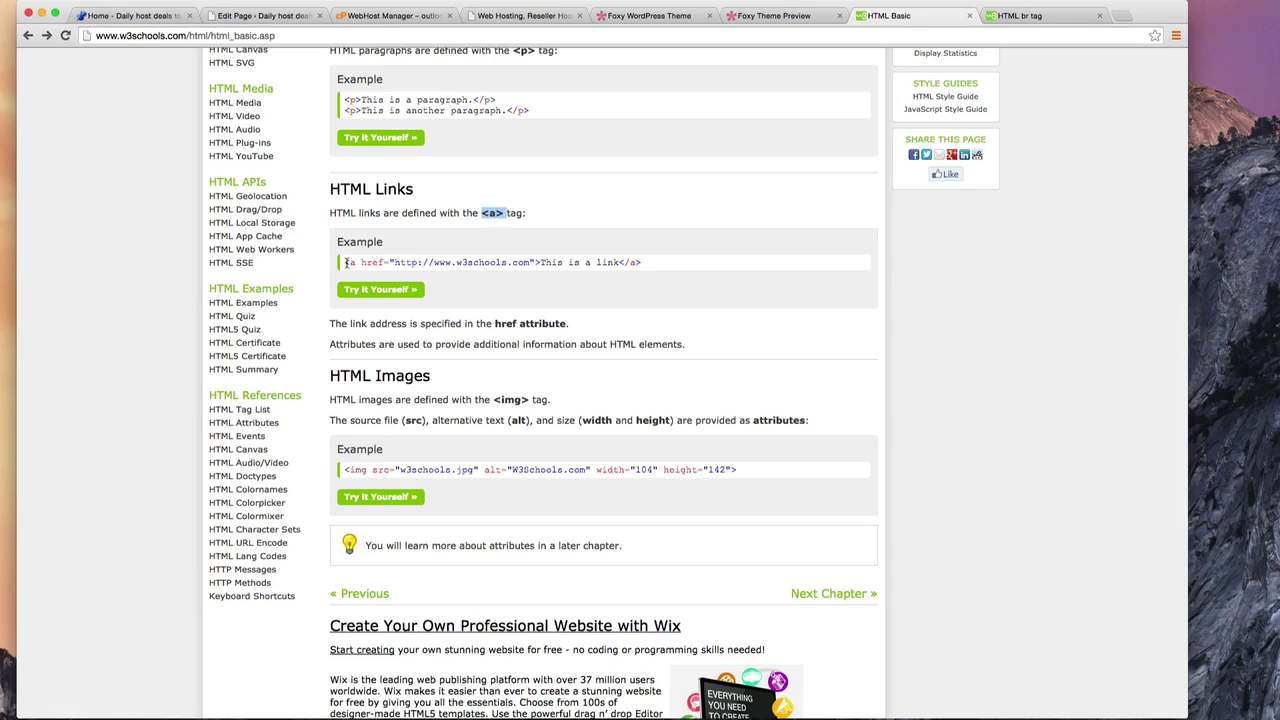
{"action": "left_click_drag", "start_coordinate": [355, 263], "coordinate": [345, 262]}
{"action": "left_click_drag", "start_coordinate": [645, 264], "coordinate": [619, 262]}
{"action": "left_click_drag", "start_coordinate": [360, 263], "coordinate": [344, 263]}
{"action": "left_click_drag", "start_coordinate": [645, 264], "coordinate": [618, 263]}
{"action": "left_click_drag", "start_coordinate": [392, 263], "coordinate": [536, 262]}
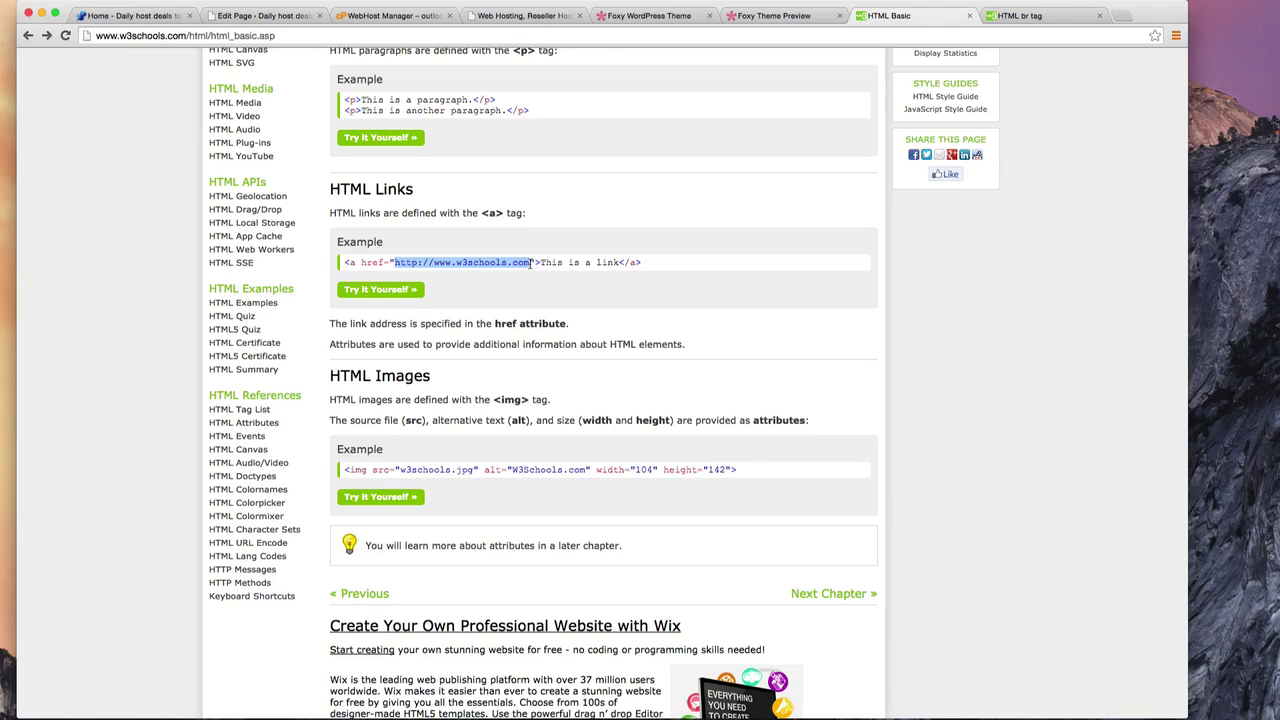
{"action": "left_click_drag", "start_coordinate": [540, 262], "coordinate": [618, 262]}
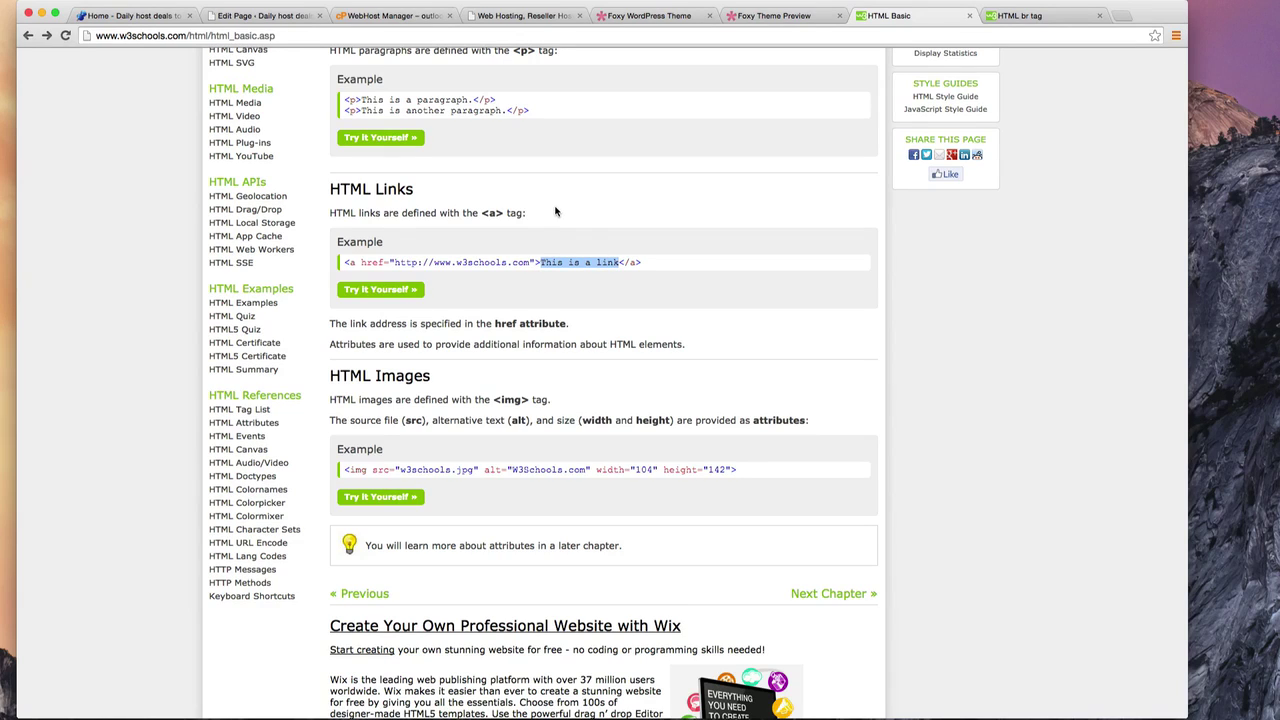
Compare the "inbox" link in the Home page editor's visual view with the live site.
{"action": "left_click", "coordinate": [229, 17]}
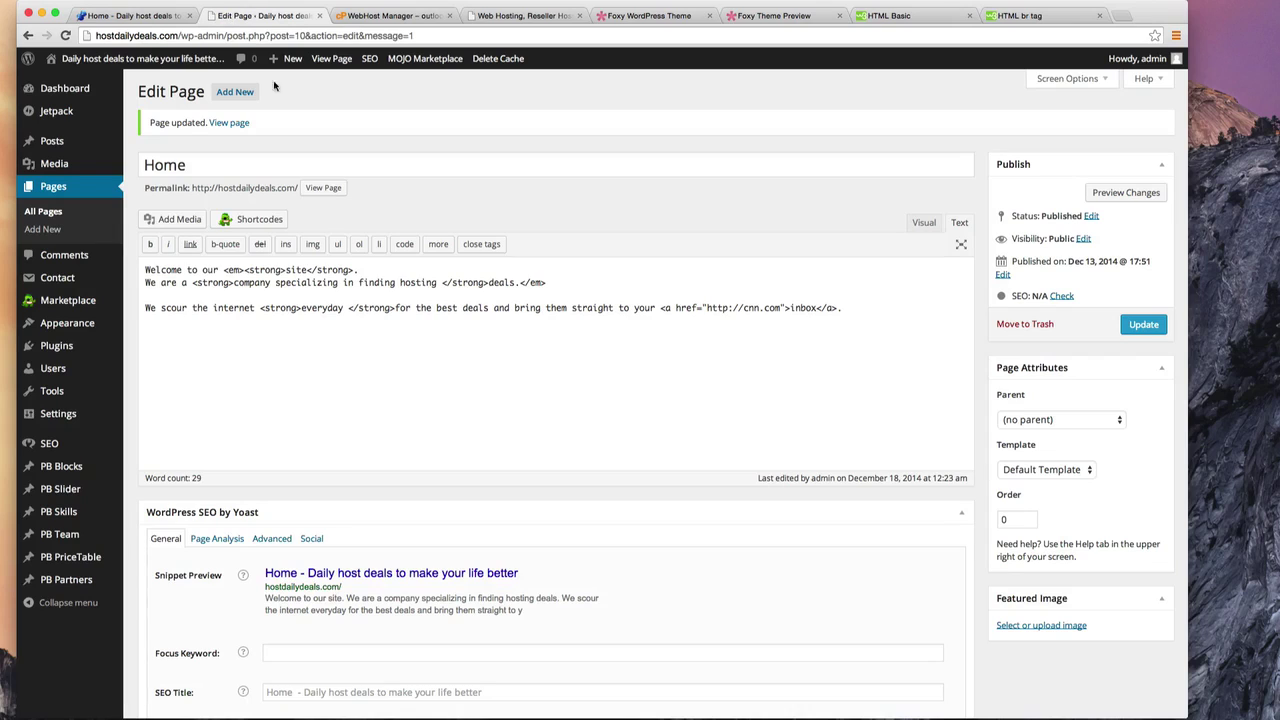
{"action": "left_click", "coordinate": [921, 223]}
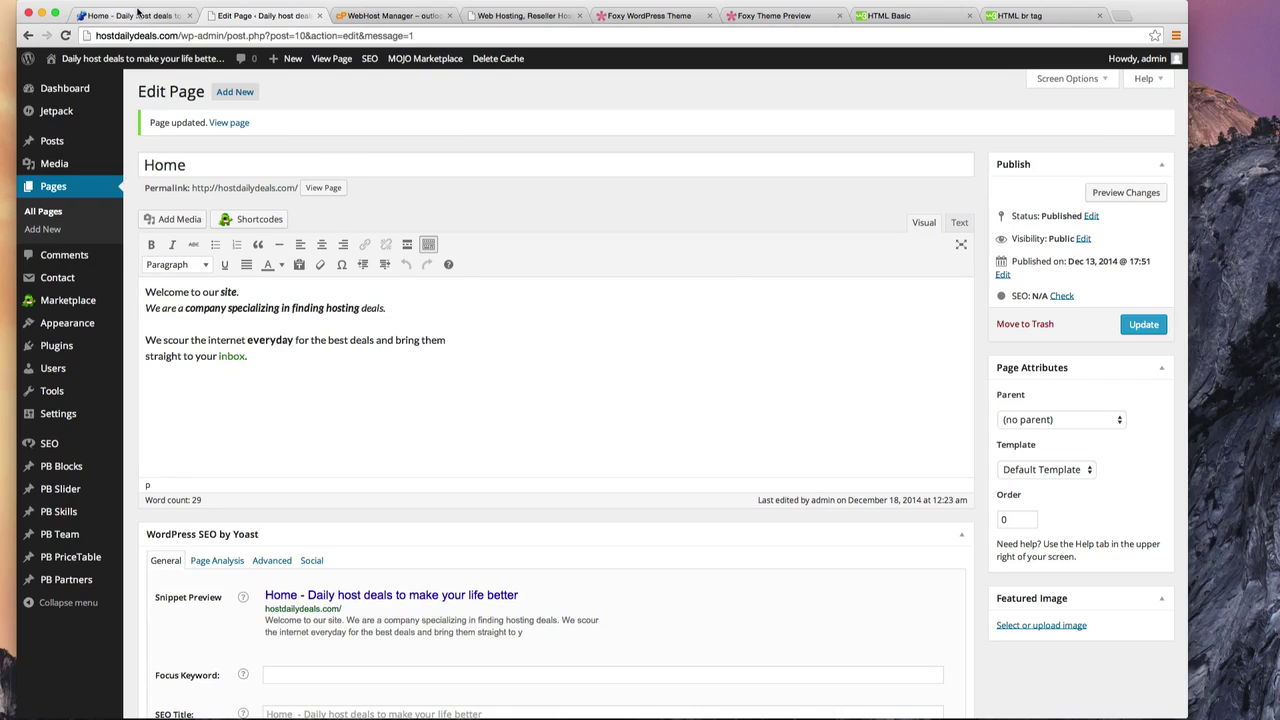
{"action": "left_click", "coordinate": [141, 14]}
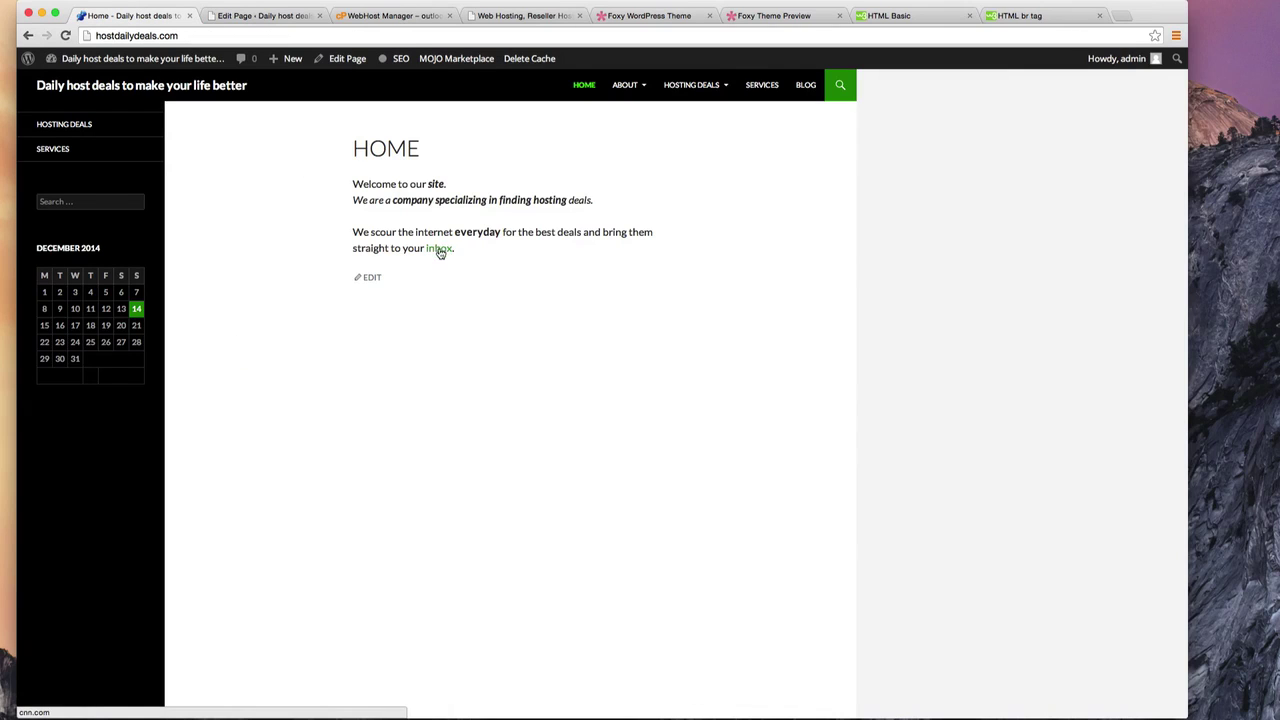
{"action": "left_click", "coordinate": [275, 15]}
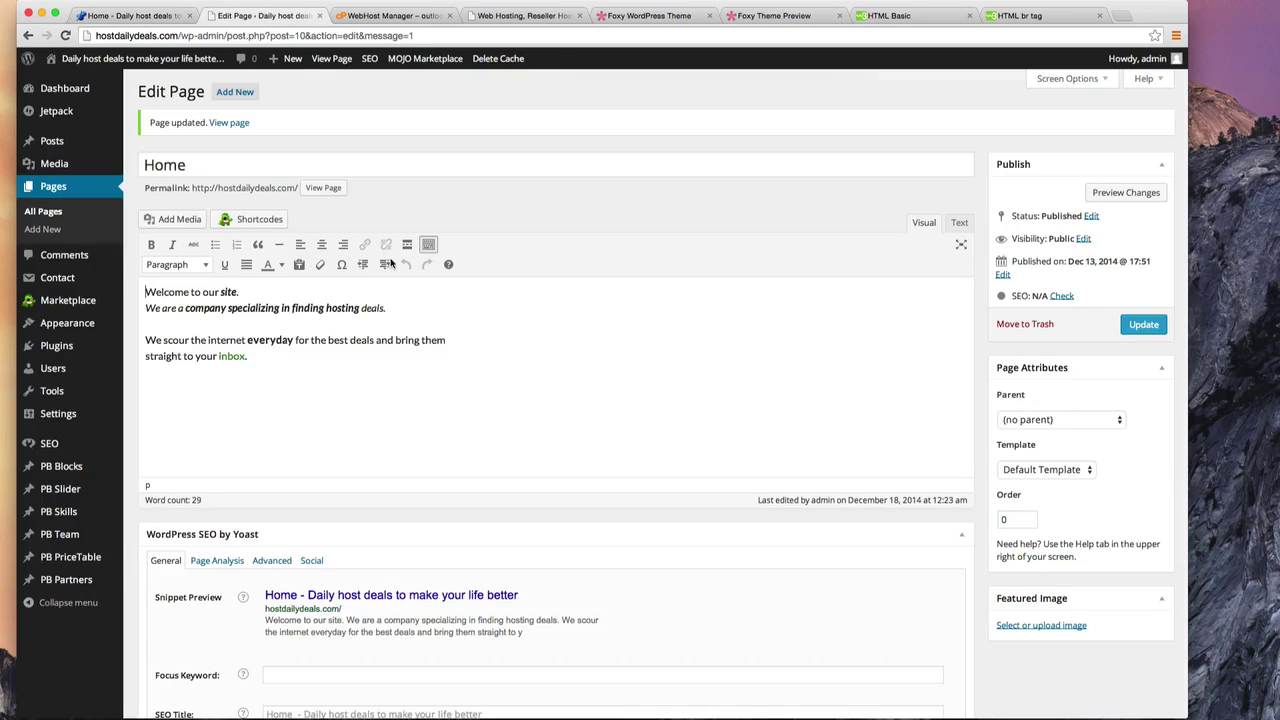
Examine the opening <a>, closing </a> and enclosed address and text of the "inbox" link in the HTML.
{"action": "left_click", "coordinate": [959, 222]}
{"action": "left_click_drag", "start_coordinate": [661, 308], "coordinate": [676, 308]}
{"action": "left_click_drag", "start_coordinate": [838, 308], "coordinate": [824, 308]}
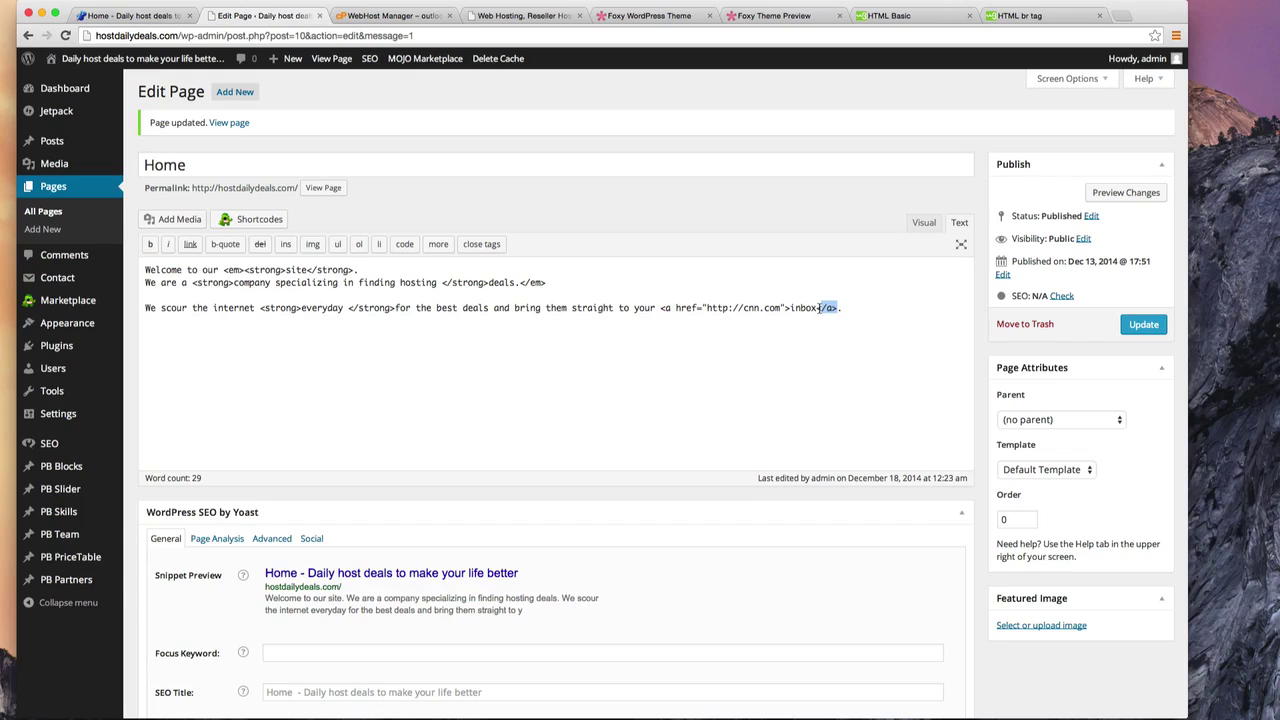
{"action": "left_click_drag", "start_coordinate": [677, 308], "coordinate": [819, 308]}
Review the heading, paragraph, link and image examples on the w3schools HTML Basic page again.
{"action": "left_click", "coordinate": [906, 17]}
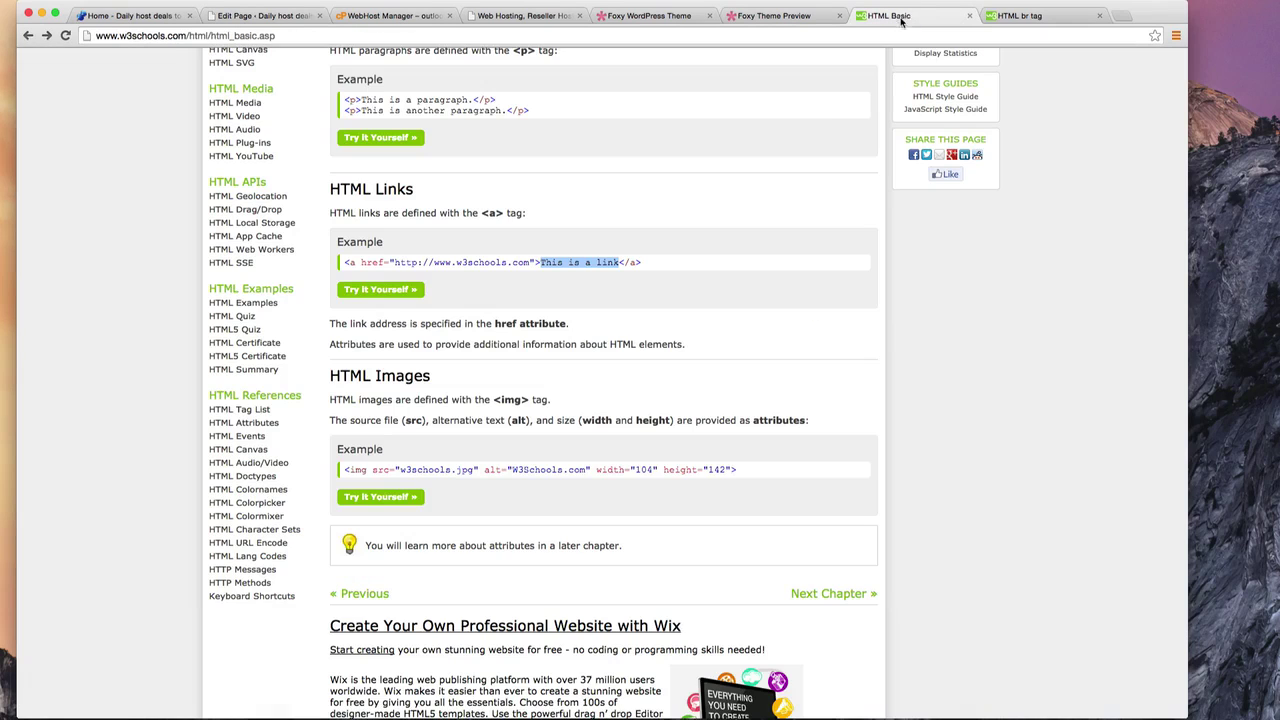
{"action": "scroll", "coordinate": [500, 276], "scroll_direction": "up", "scroll_amount": 1}
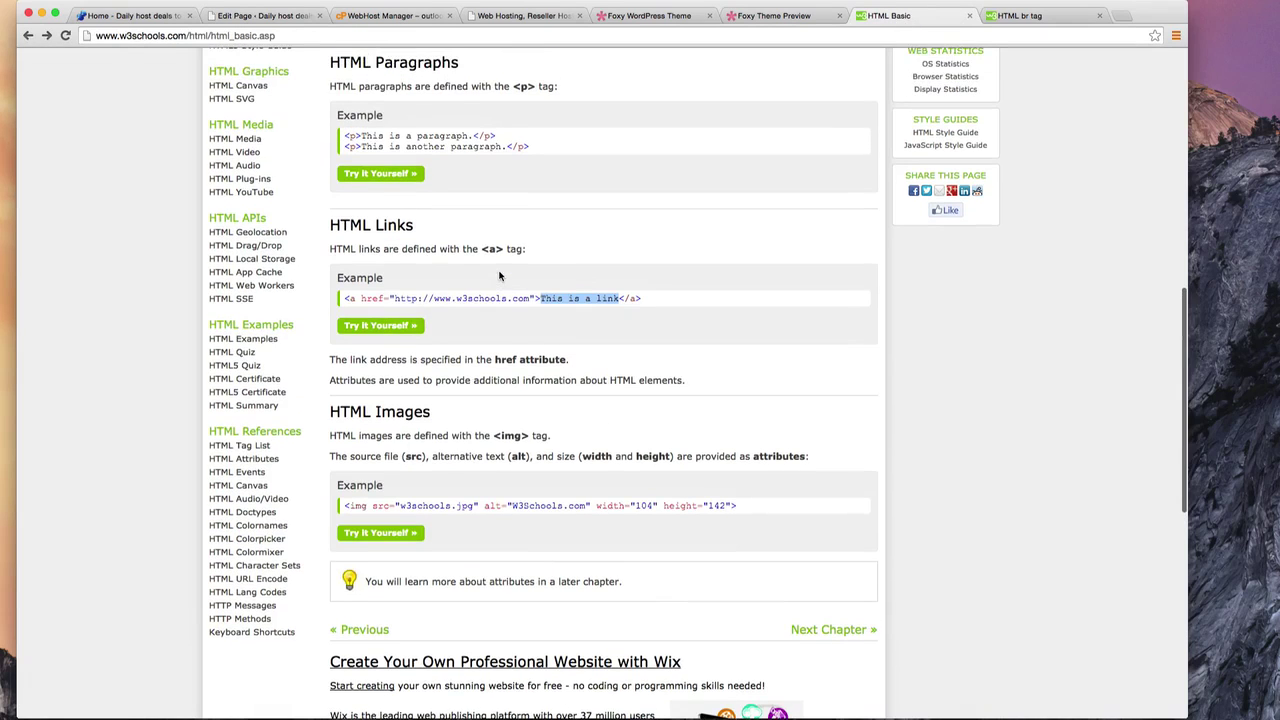
{"action": "scroll", "coordinate": [500, 276], "scroll_direction": "down", "scroll_amount": 1}
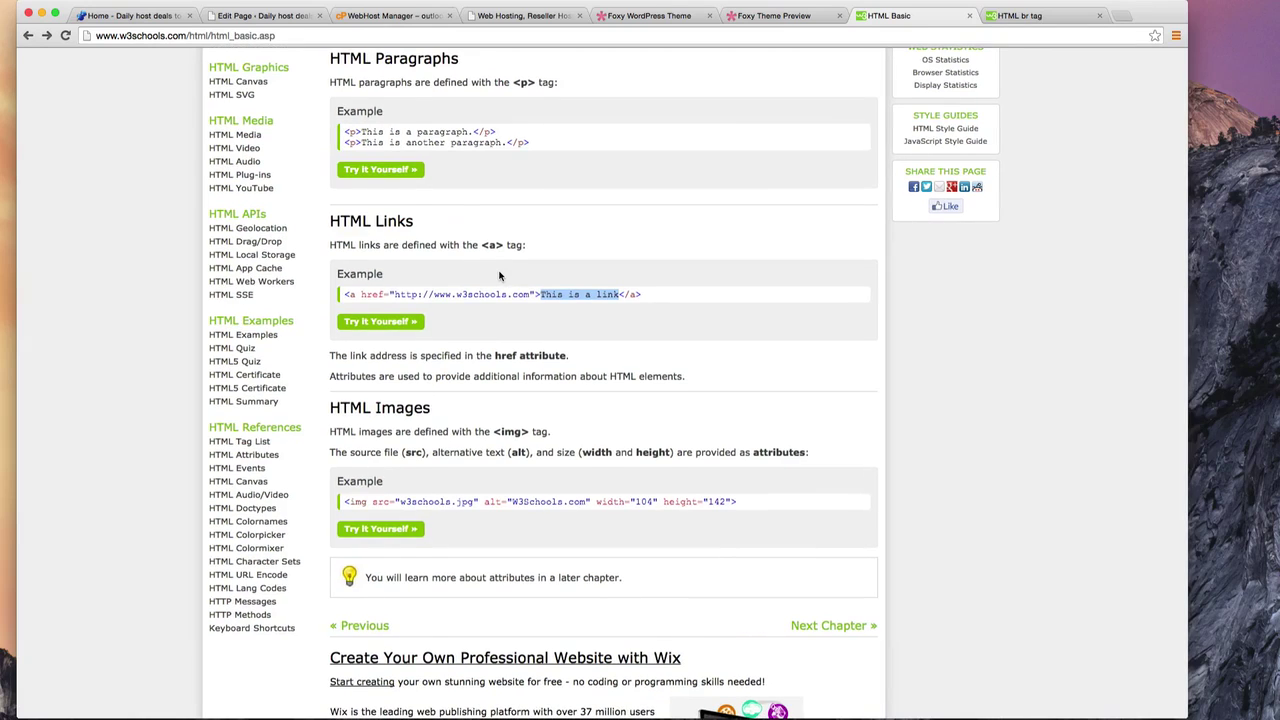
{"action": "scroll", "coordinate": [500, 276], "scroll_direction": "down", "scroll_amount": 2}
{"action": "scroll", "coordinate": [500, 276], "scroll_direction": "up", "scroll_amount": 5}
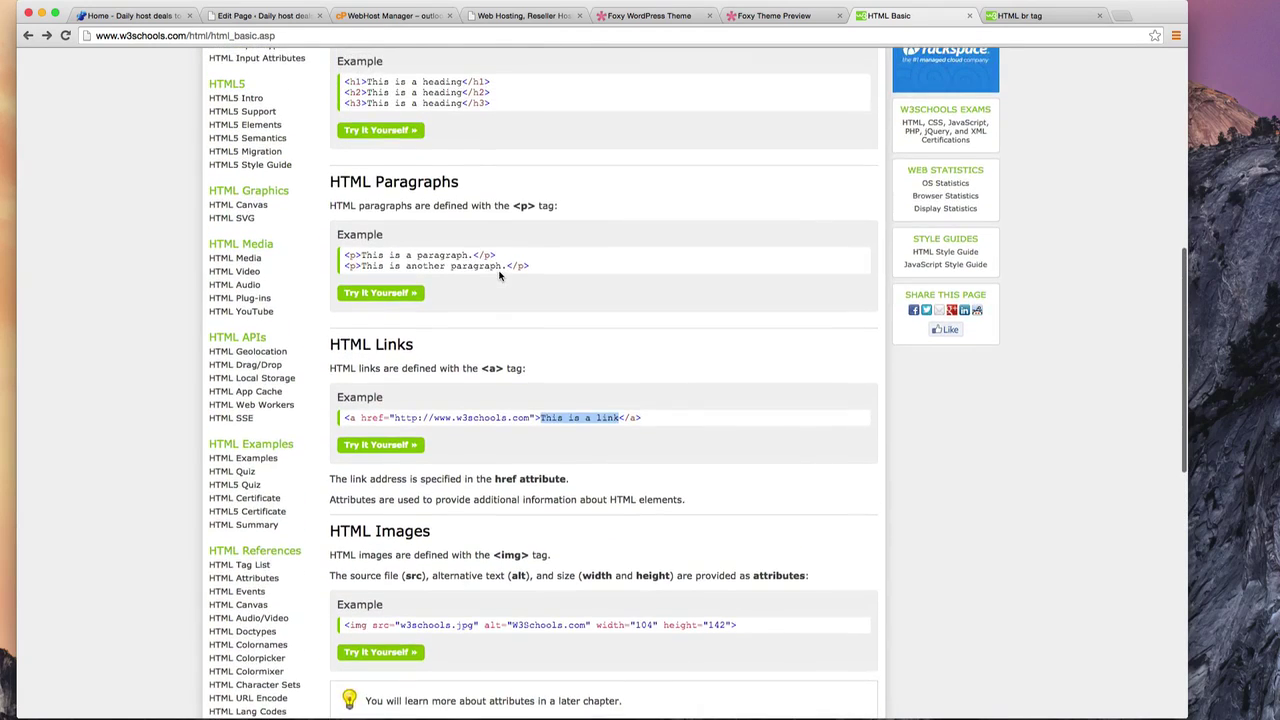
{"action": "scroll", "coordinate": [500, 276], "scroll_direction": "up", "scroll_amount": 2}
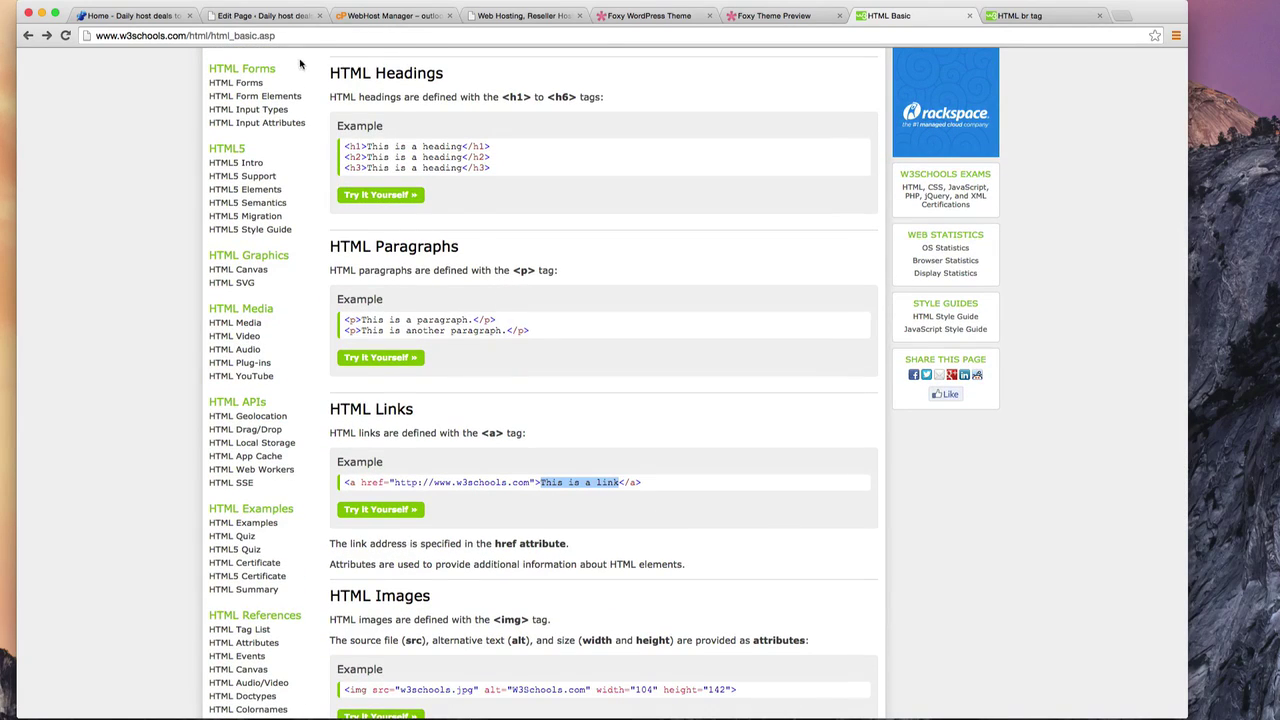
Compare the Home page's HTML source with its visual view in the WordPress editor, ending in the HTML.
{"action": "left_click", "coordinate": [248, 15]}
{"action": "left_click", "coordinate": [554, 362]}
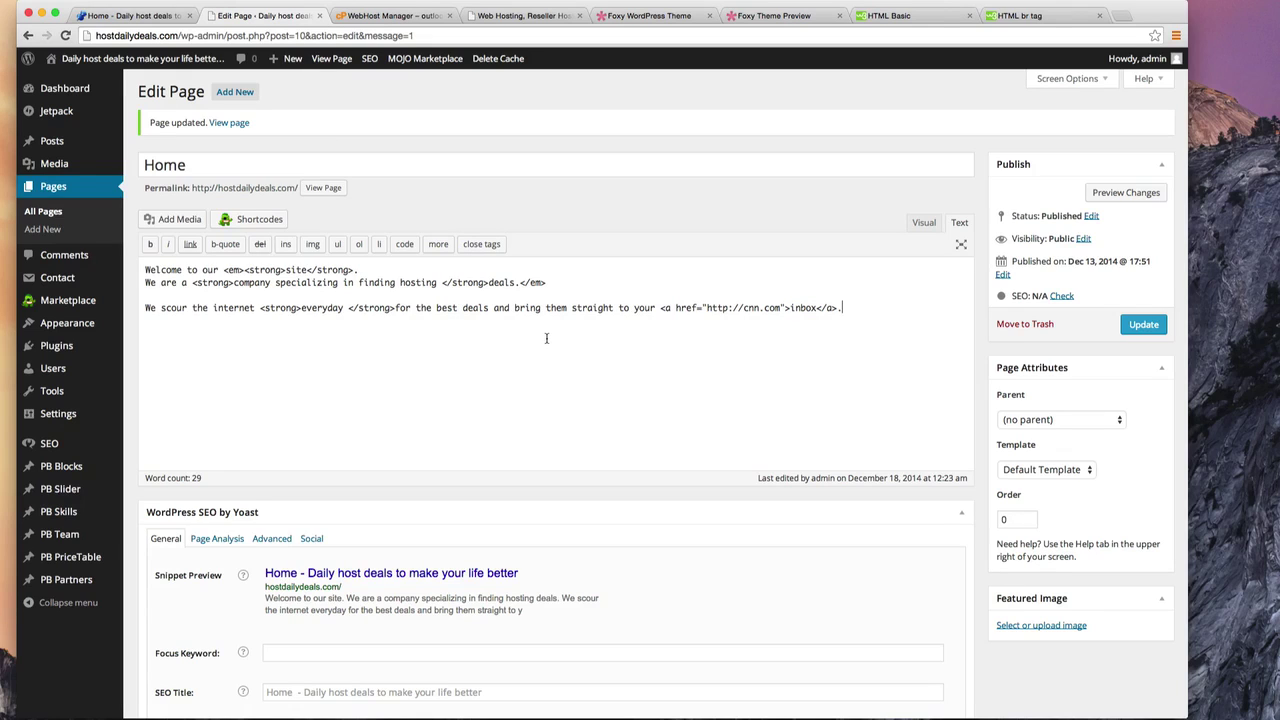
{"action": "left_click", "coordinate": [921, 224]}
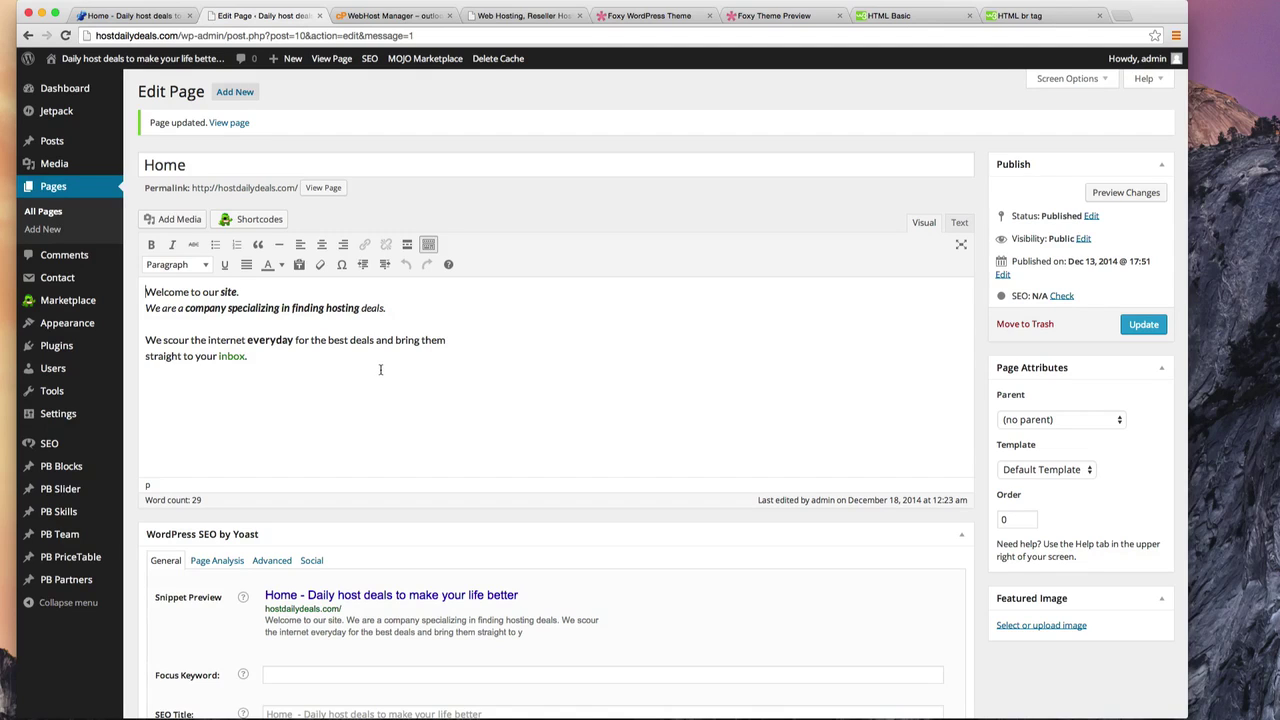
{"action": "left_click", "coordinate": [959, 224]}
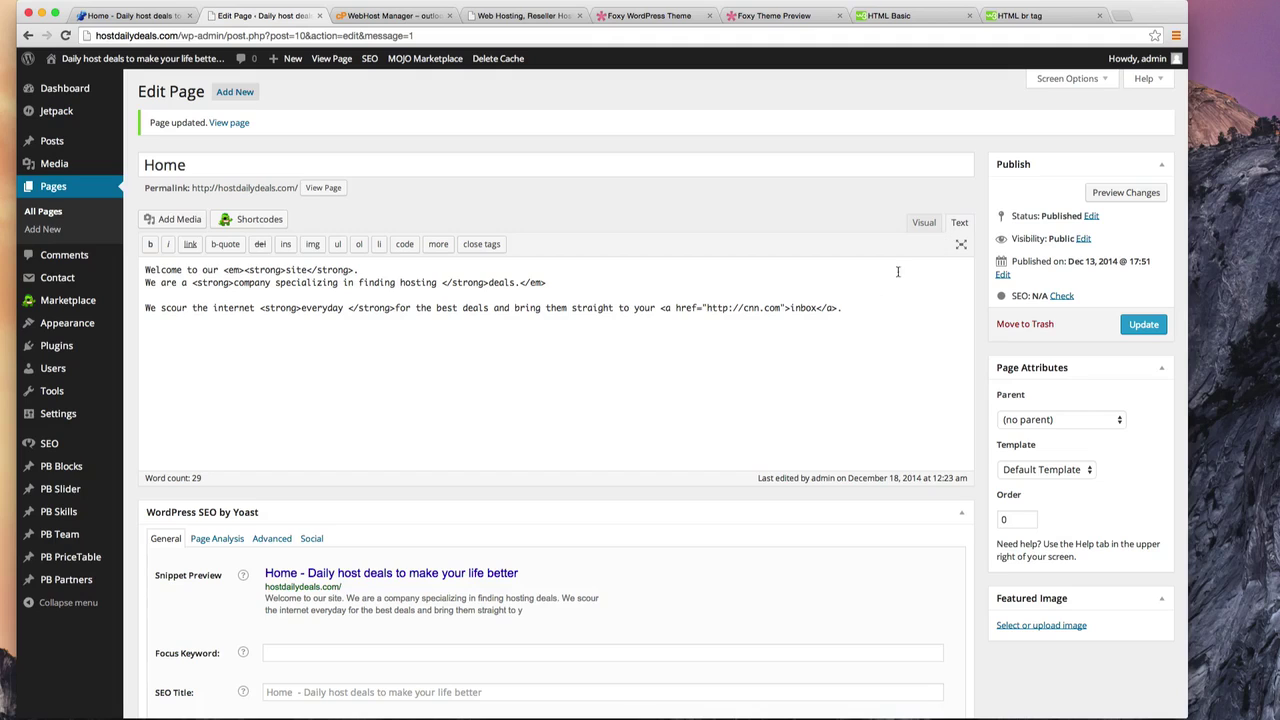